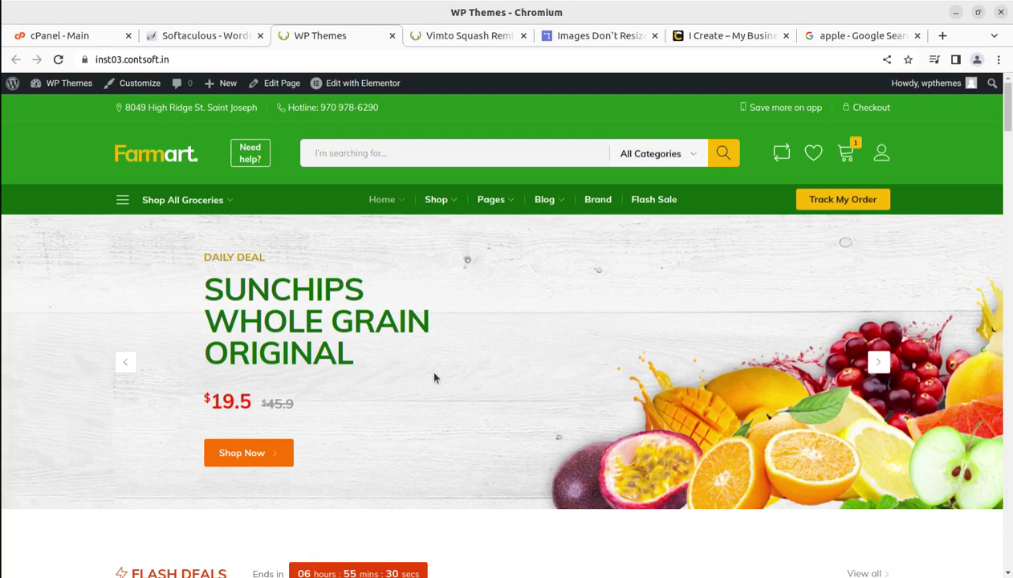
- Look over the store homepage's banner, Flash Deals products and promotional tiles
{"action": "scroll", "coordinate": [435, 379], "scroll_direction": "down", "scroll_amount": 1}
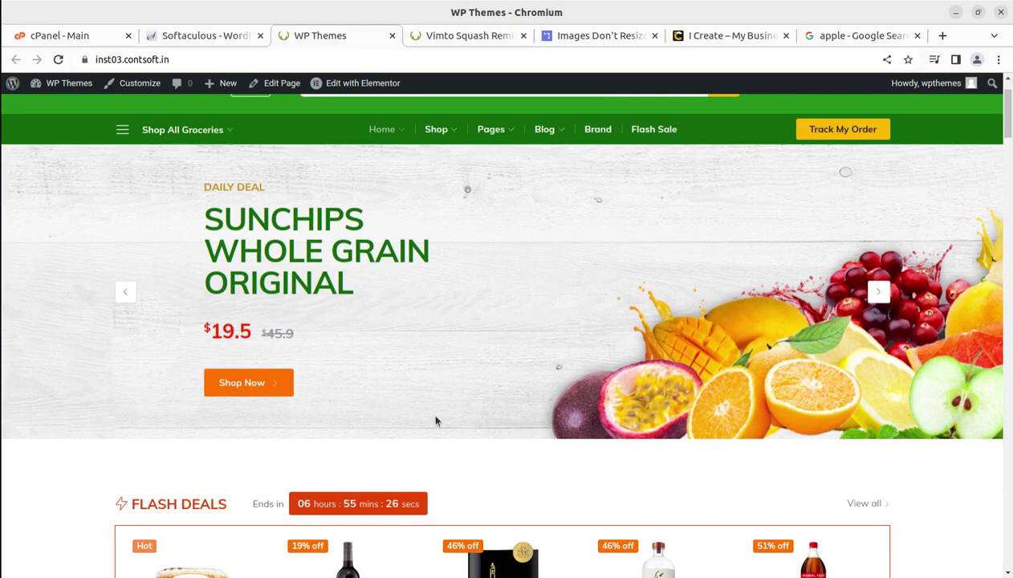
{"action": "scroll", "coordinate": [429, 409], "scroll_direction": "up", "scroll_amount": 1}
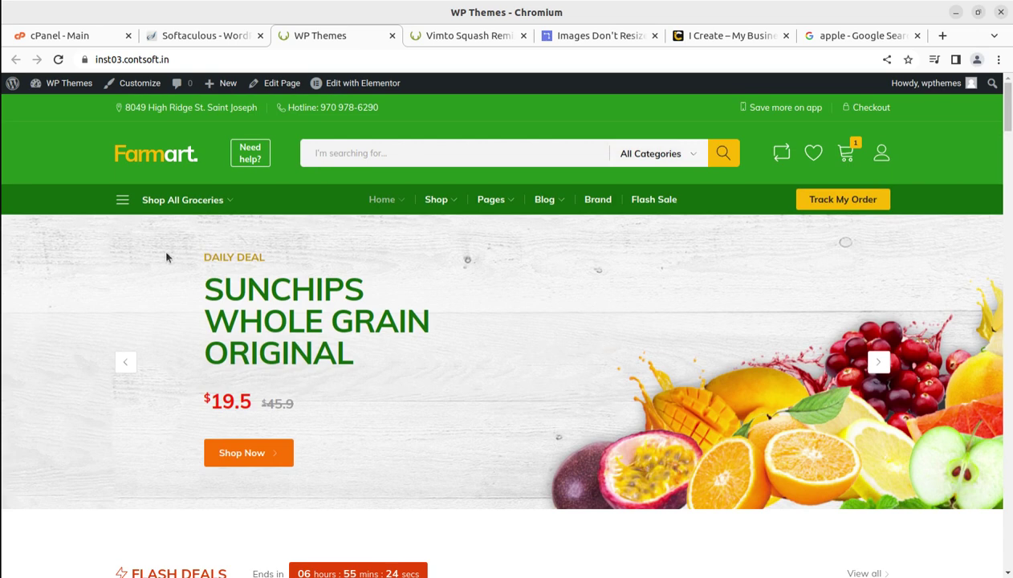
{"action": "left_click", "coordinate": [138, 193]}
{"action": "scroll", "coordinate": [560, 486], "scroll_direction": "down", "scroll_amount": 3}
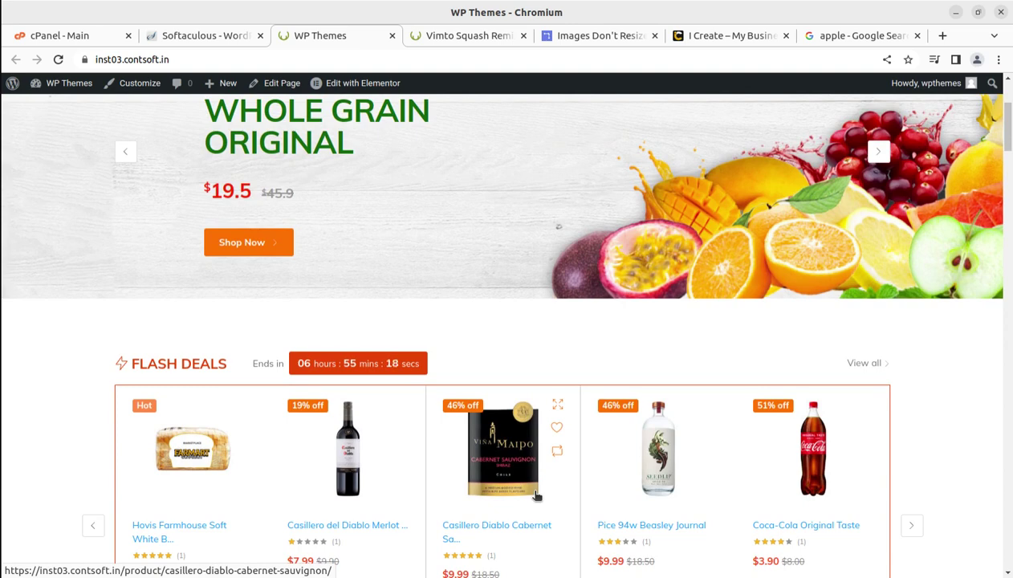
{"action": "scroll", "coordinate": [536, 496], "scroll_direction": "down", "scroll_amount": 1}
{"action": "scroll", "coordinate": [553, 547], "scroll_direction": "down", "scroll_amount": 3}
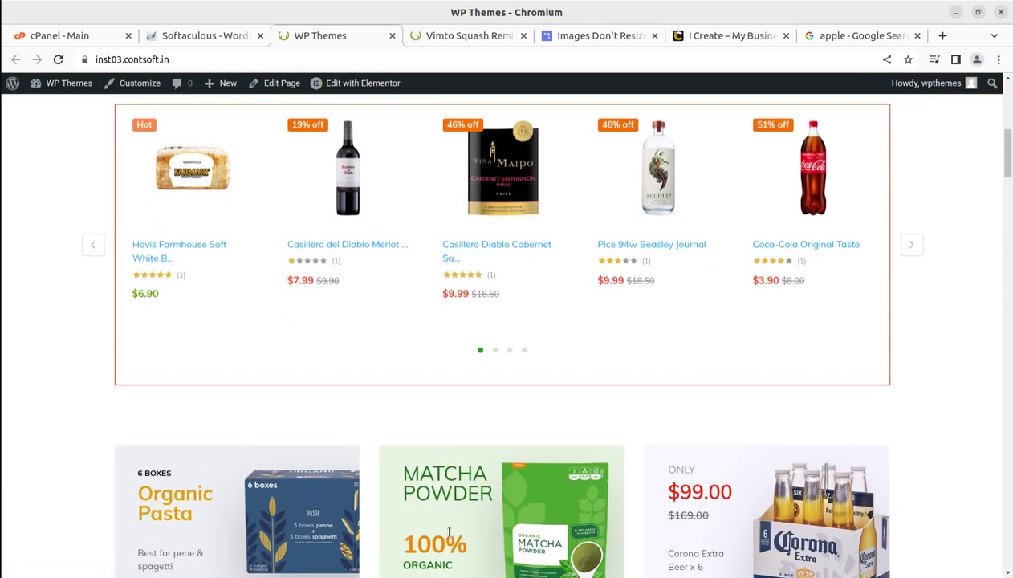
{"action": "scroll", "coordinate": [429, 473], "scroll_direction": "up", "scroll_amount": 3}
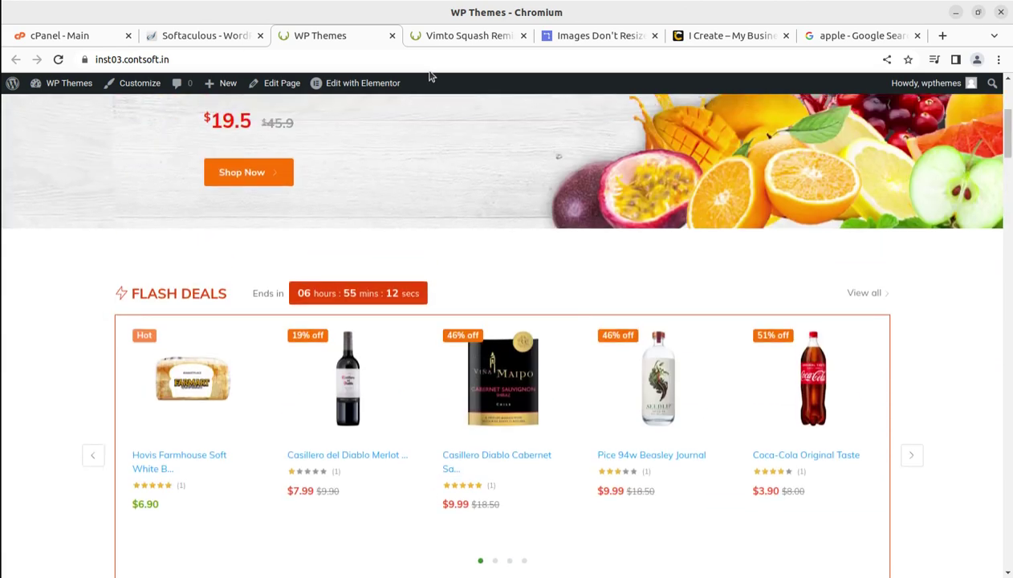
- Examine the image gallery and details on the Vimto Squash Remix Apple 1.5 Litres product page
{"action": "left_click", "coordinate": [446, 38]}
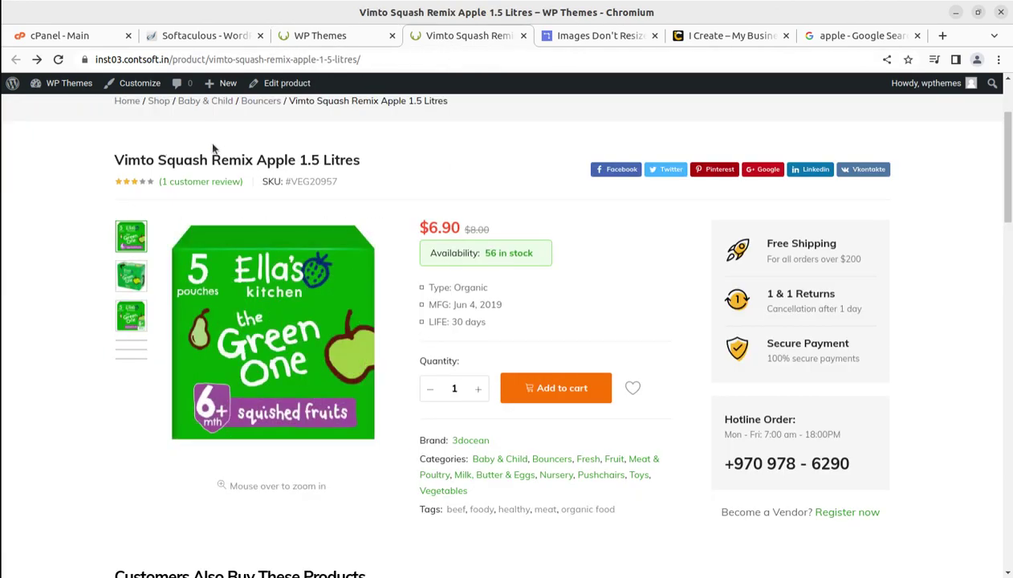
{"action": "scroll", "coordinate": [224, 473], "scroll_direction": "up", "scroll_amount": 2}
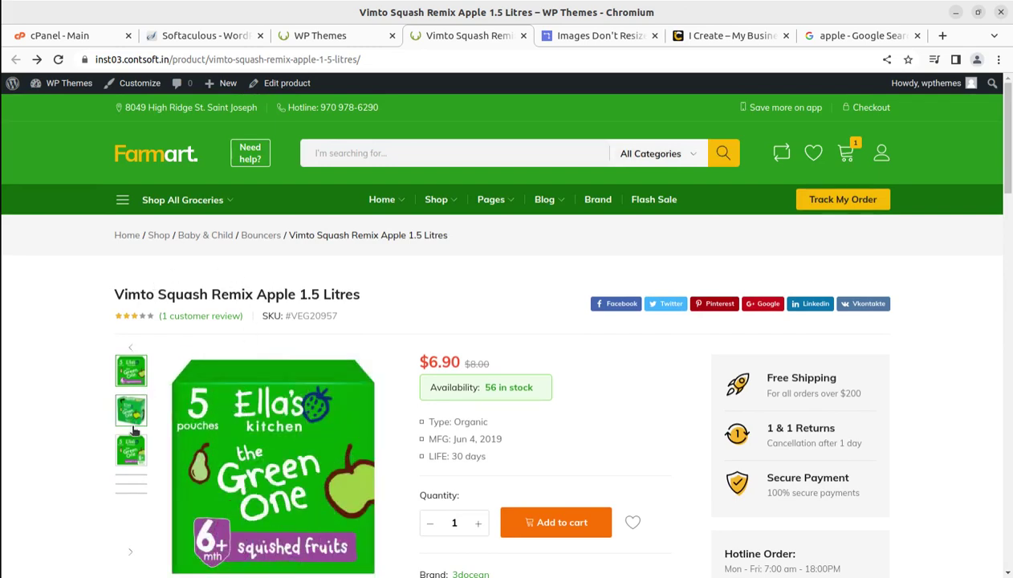
{"action": "scroll", "coordinate": [273, 449], "scroll_direction": "down", "scroll_amount": 3}
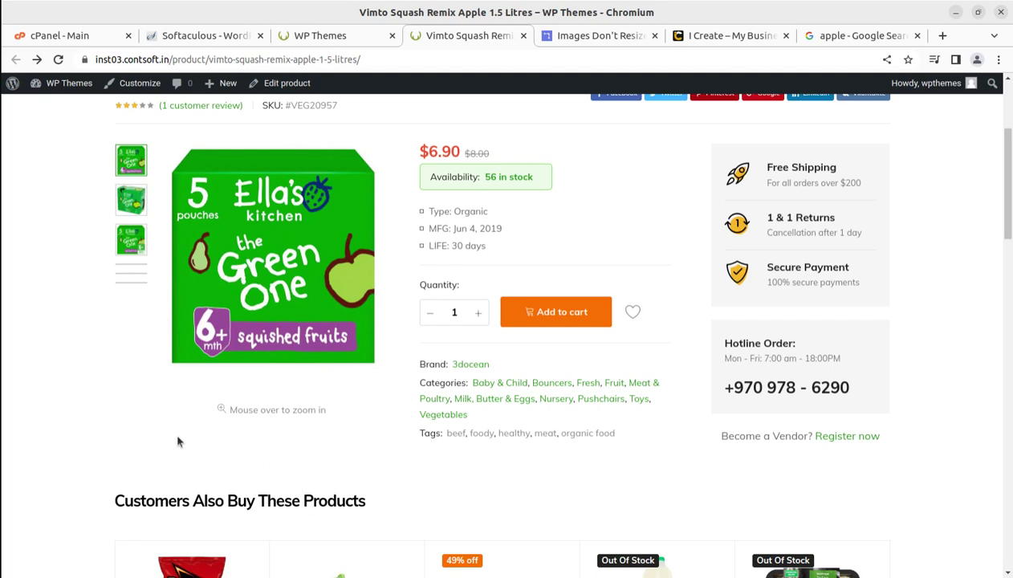
{"action": "scroll", "coordinate": [179, 441], "scroll_direction": "up", "scroll_amount": 2}
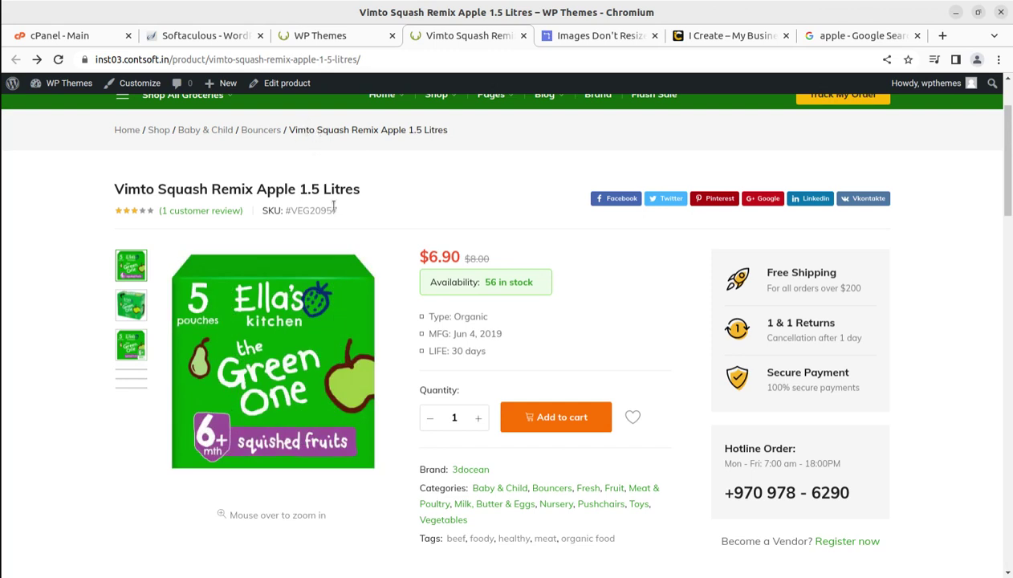
{"action": "scroll", "coordinate": [633, 366], "scroll_direction": "up", "scroll_amount": 3}
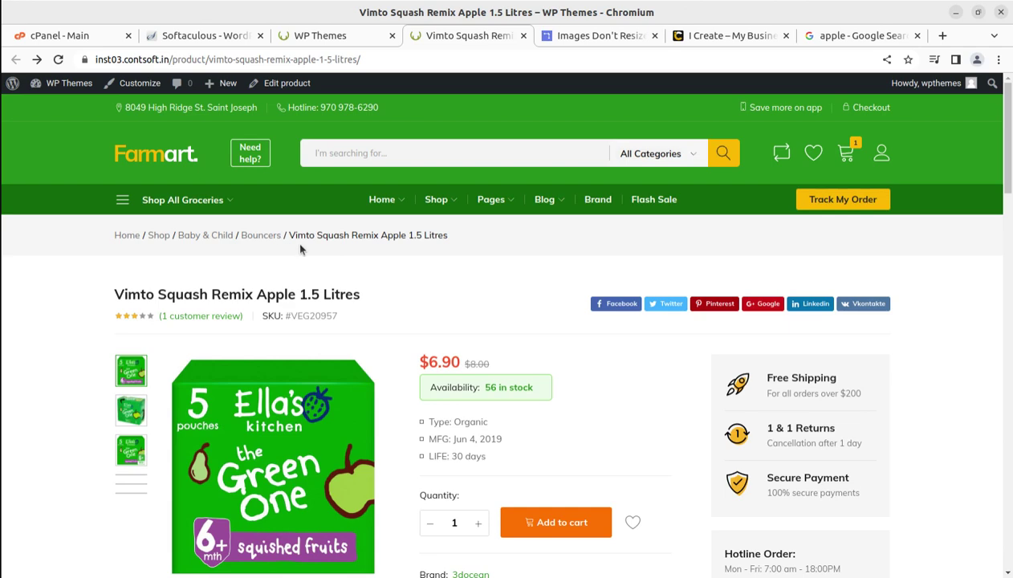
- Return to the store homepage and compare the product image sizes in Flash Deals, the promotional tiles and Featured Categories
{"action": "left_click", "coordinate": [333, 35]}
{"action": "scroll", "coordinate": [399, 366], "scroll_direction": "down", "scroll_amount": 2}
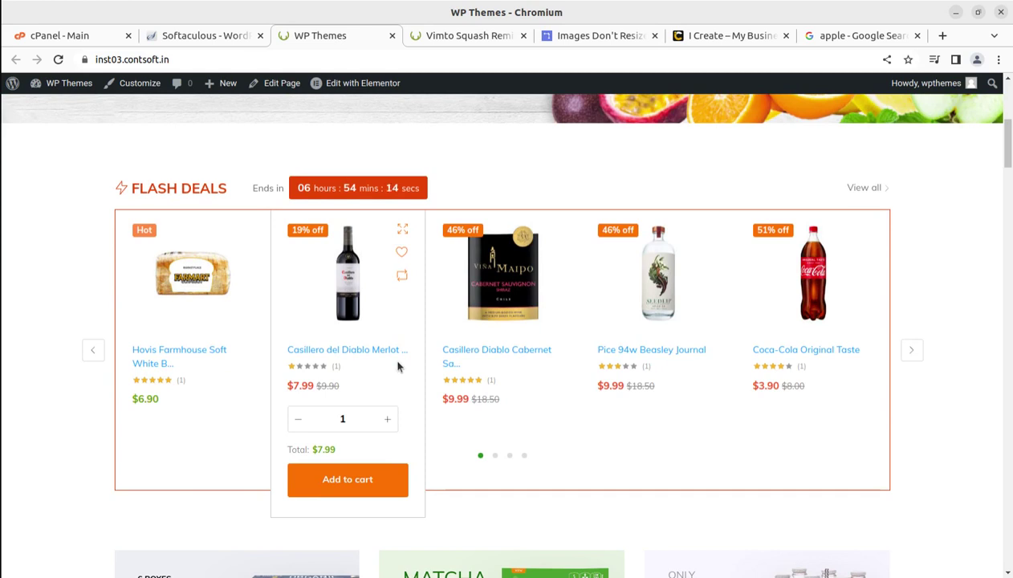
{"action": "scroll", "coordinate": [154, 502], "scroll_direction": "down", "scroll_amount": 2}
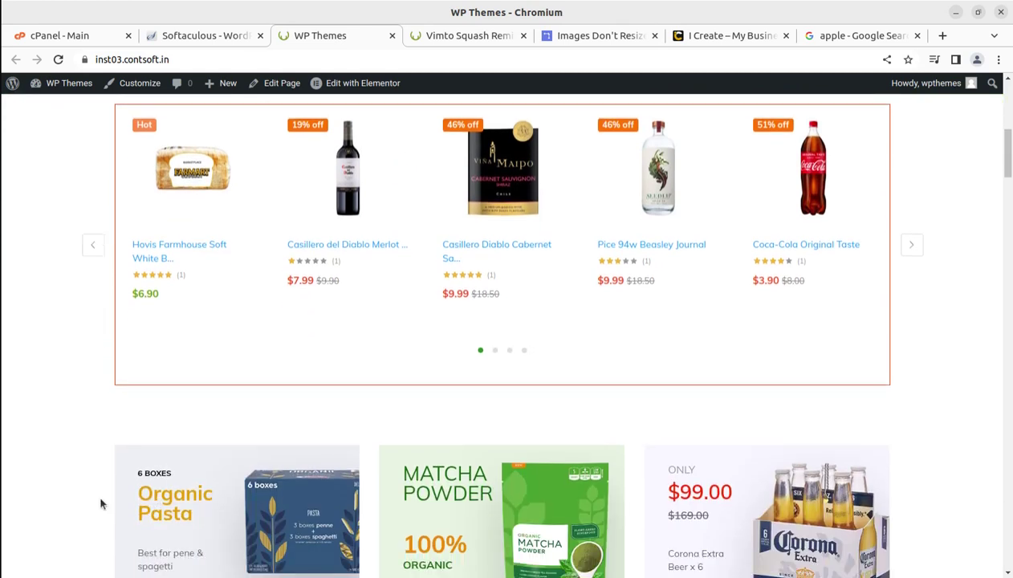
{"action": "scroll", "coordinate": [101, 503], "scroll_direction": "down", "scroll_amount": 2}
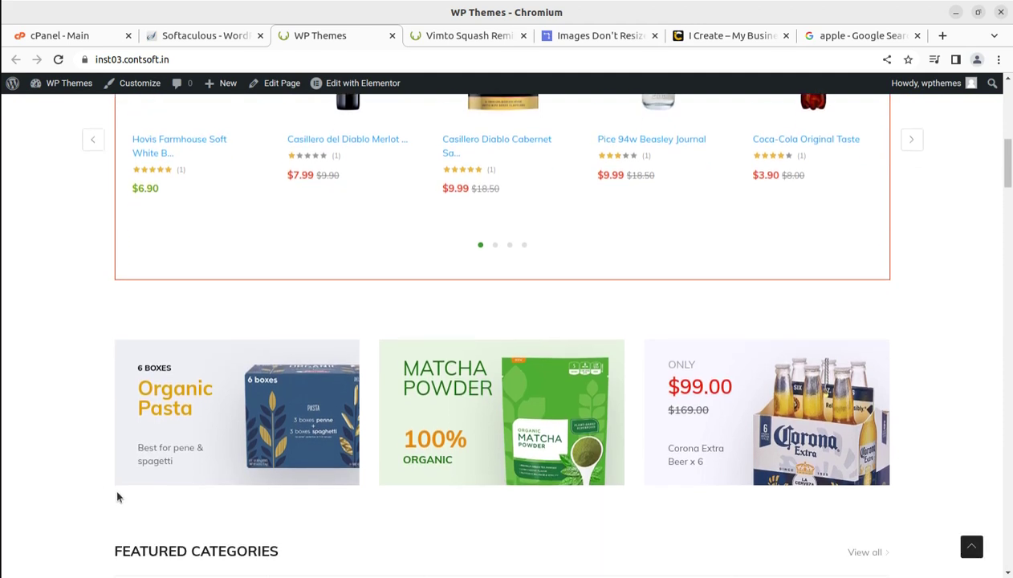
{"action": "scroll", "coordinate": [117, 498], "scroll_direction": "down", "scroll_amount": 1}
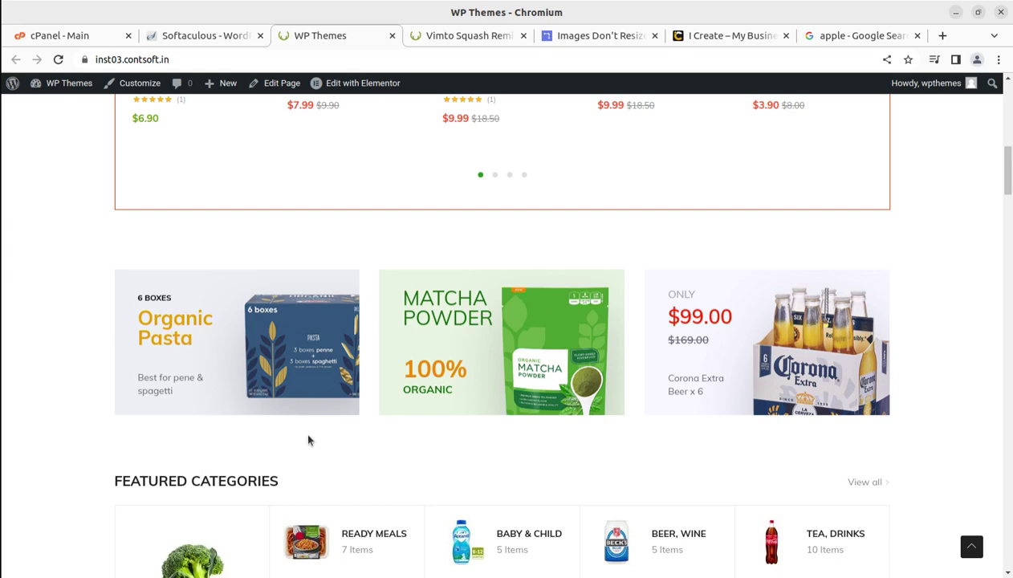
{"action": "scroll", "coordinate": [308, 440], "scroll_direction": "up", "scroll_amount": 6}
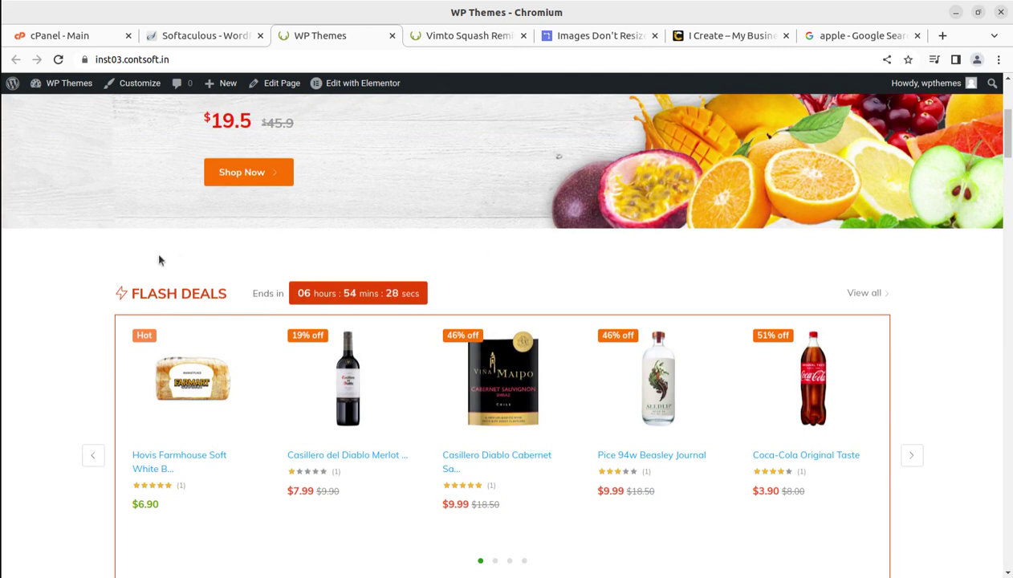
{"action": "scroll", "coordinate": [512, 304], "scroll_direction": "up", "scroll_amount": 3}
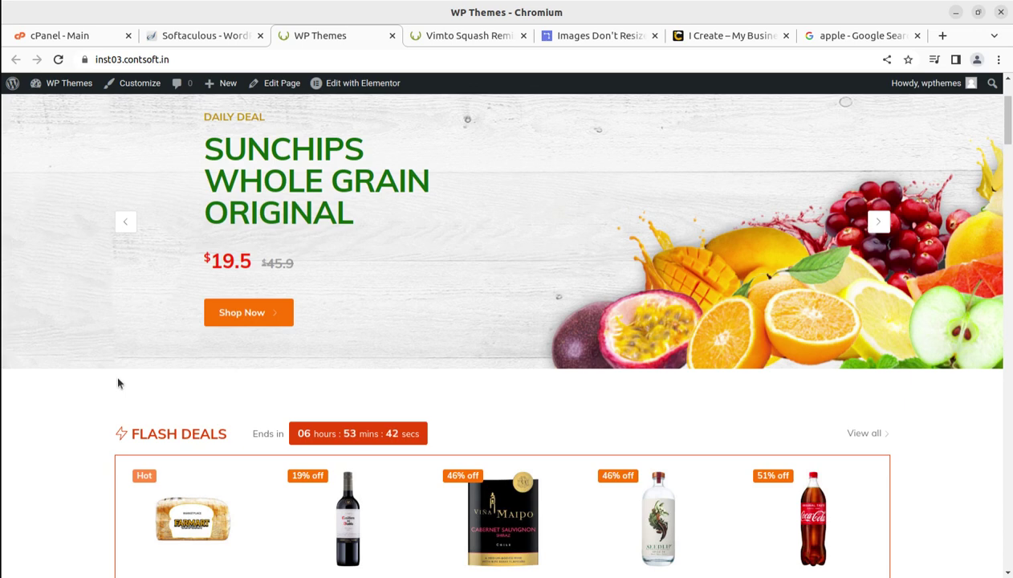
{"action": "scroll", "coordinate": [321, 370], "scroll_direction": "up", "scroll_amount": 3}
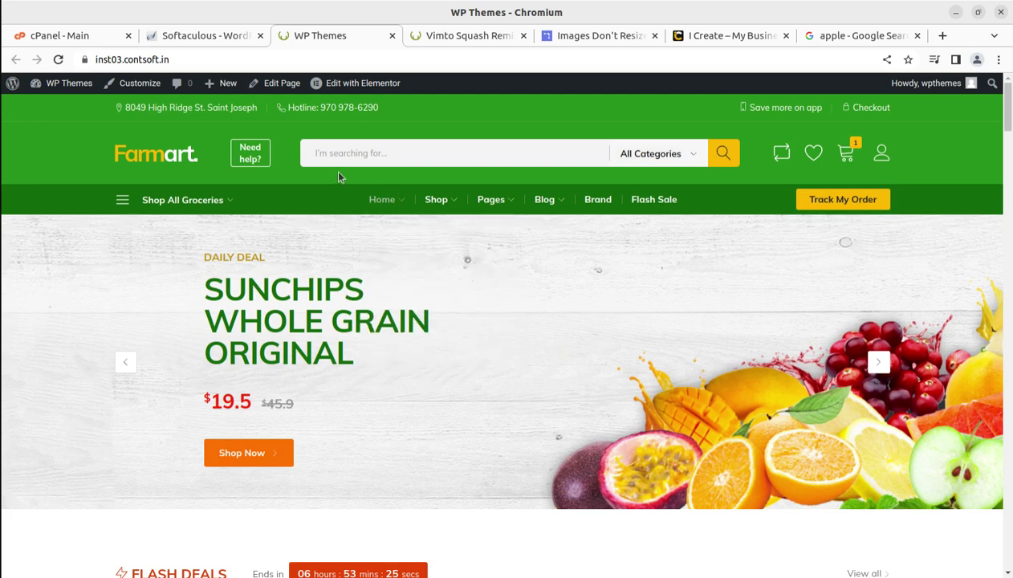
- Open the WordPress admin dashboard in a separate browser tab and place it ahead of the store homepage tab
{"action": "mouse_move", "coordinate": [57, 86]}
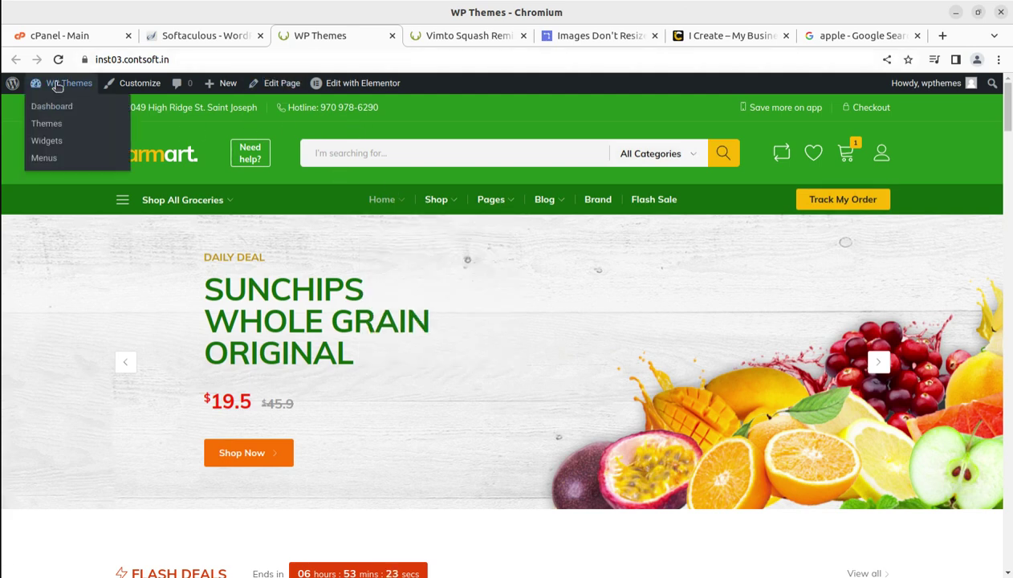
{"action": "middle_click", "coordinate": [46, 106]}
{"action": "left_click_drag", "start_coordinate": [385, 39], "coordinate": [285, 40]}
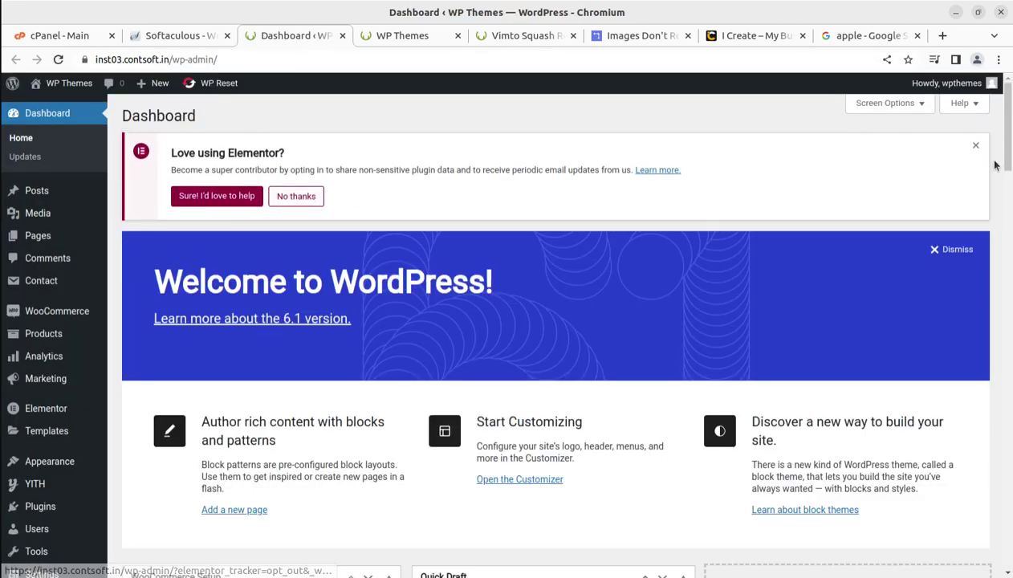
- Go to the Add Plugins page from the dashboard and bring up the plugin upload form
{"action": "scroll", "coordinate": [282, 317], "scroll_direction": "down", "scroll_amount": 3}
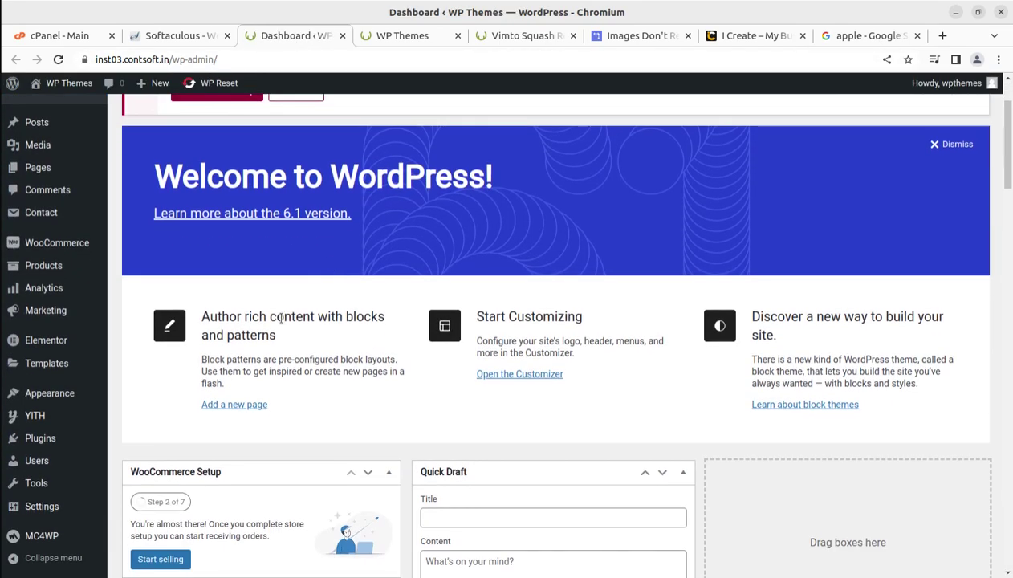
{"action": "scroll", "coordinate": [244, 323], "scroll_direction": "down", "scroll_amount": 3}
{"action": "mouse_move", "coordinate": [50, 438]}
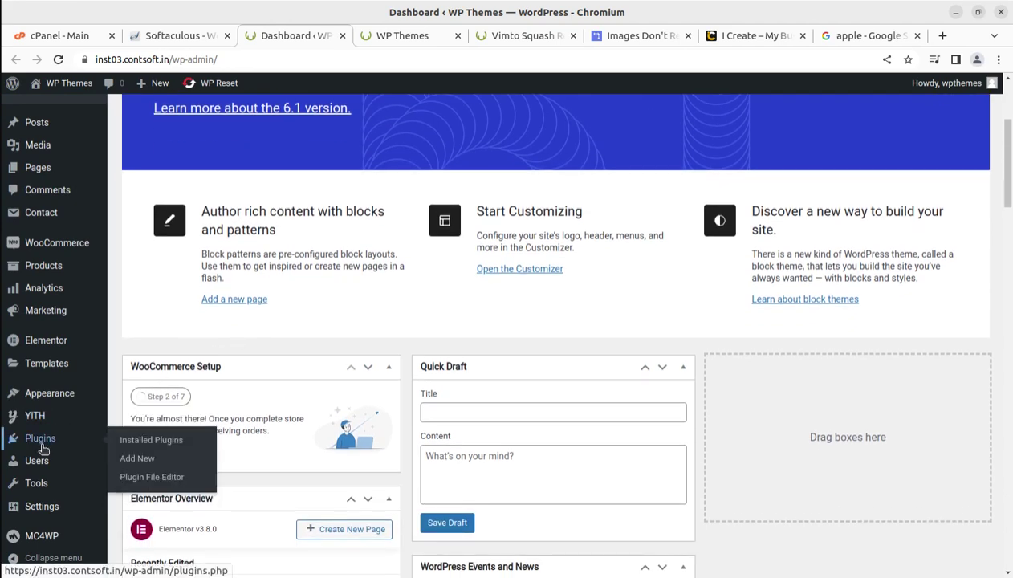
{"action": "left_click", "coordinate": [138, 461]}
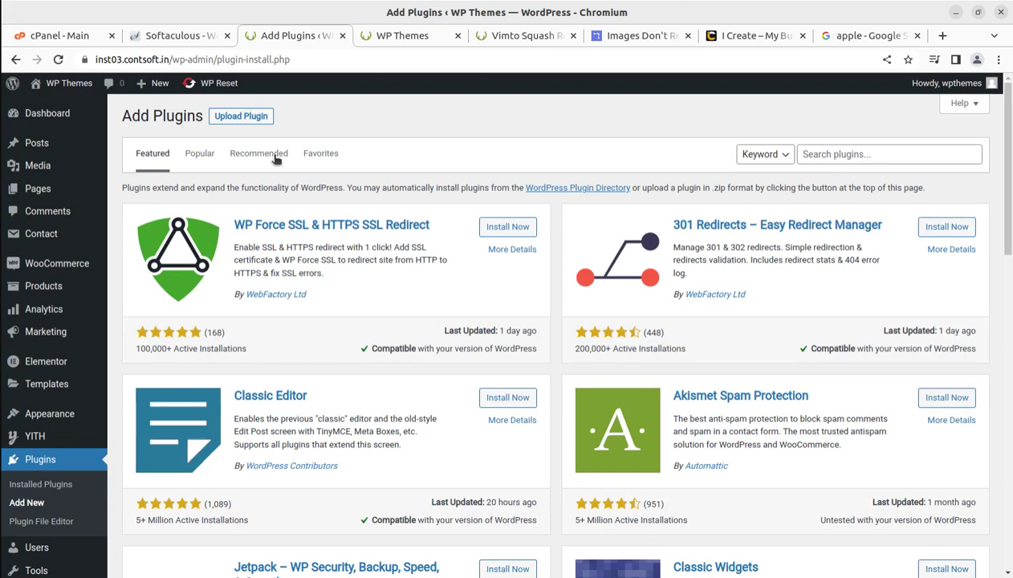
{"action": "left_click", "coordinate": [251, 119]}
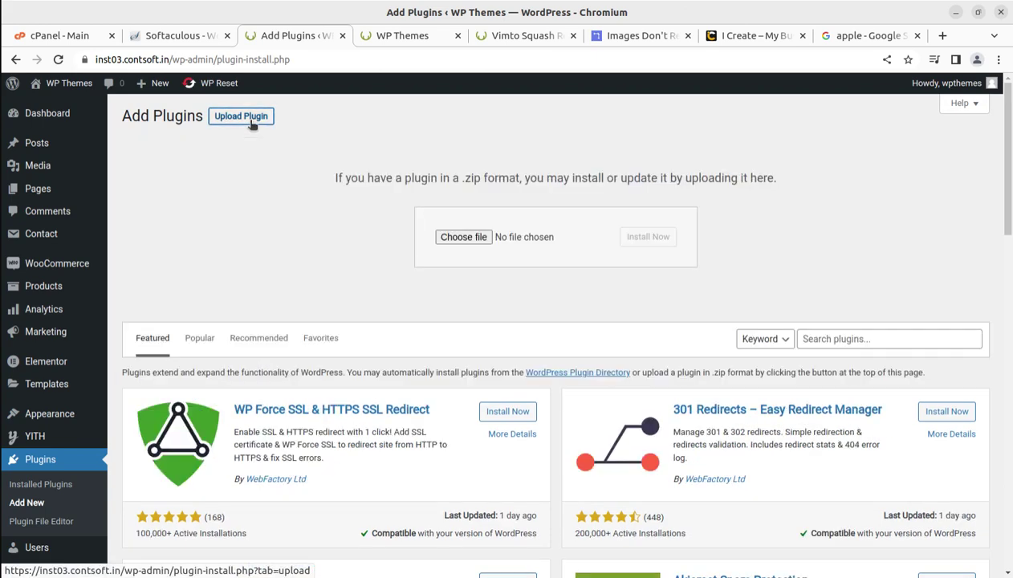
- Install the plugin from wp-smart-image-resize-pro.zip in the Downloads subfolder wp-smart-image-resize-pro_v1.7.8 and activate it
{"action": "left_click", "coordinate": [472, 238]}
{"action": "left_click", "coordinate": [277, 234]}
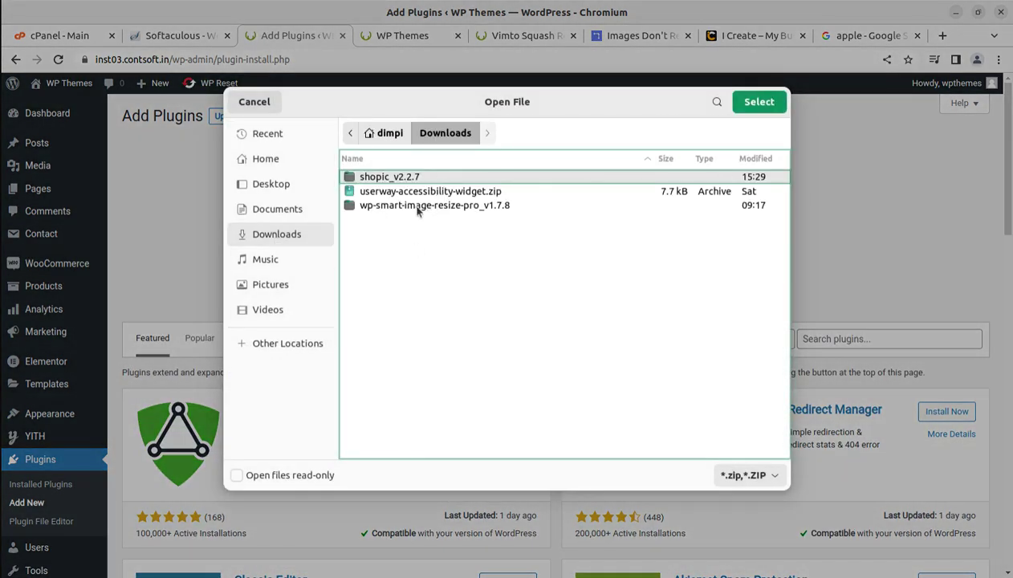
{"action": "double_click", "coordinate": [397, 205]}
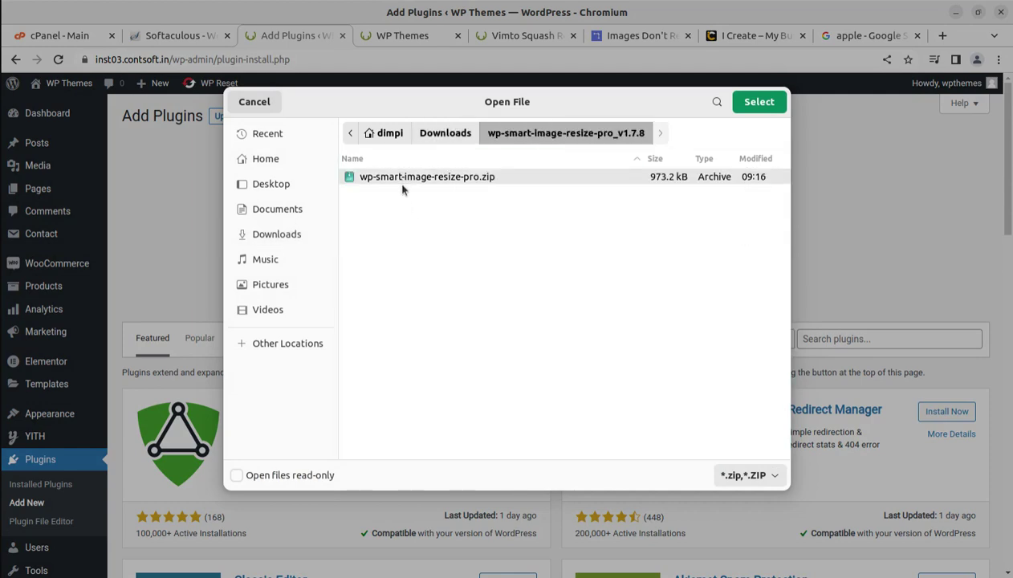
{"action": "left_click", "coordinate": [751, 108]}
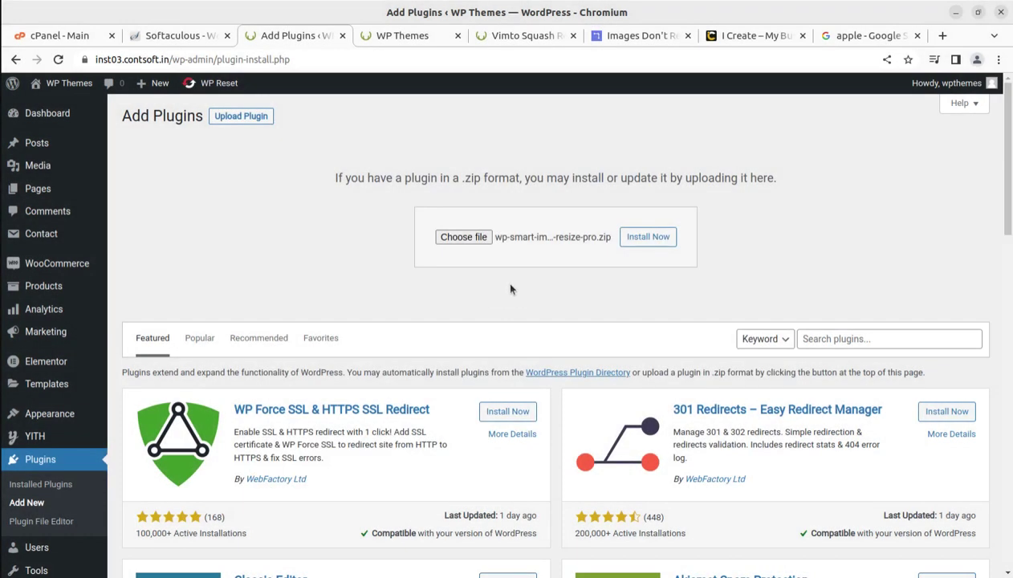
{"action": "left_click", "coordinate": [652, 241]}
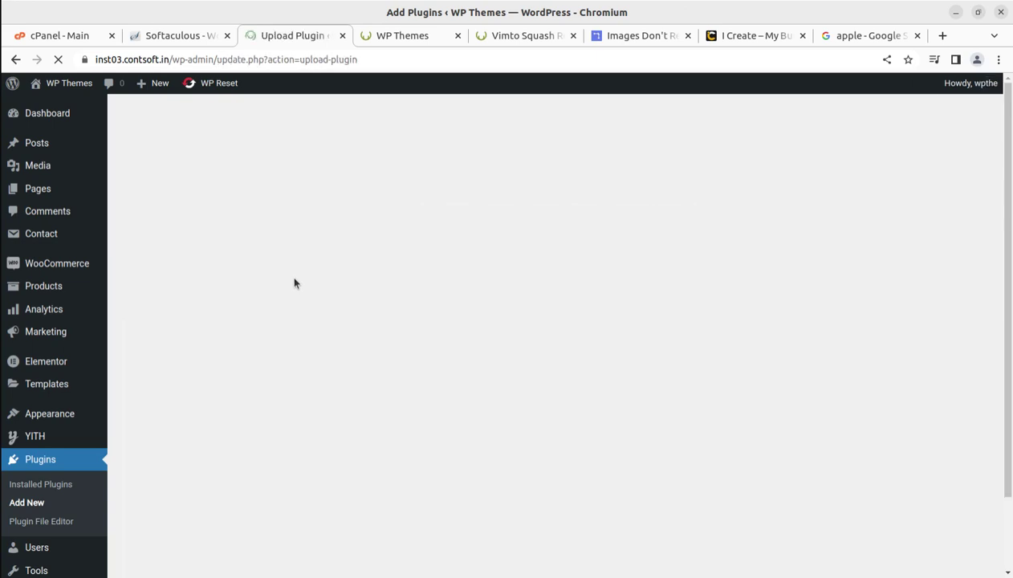
{"action": "left_click", "coordinate": [163, 343]}
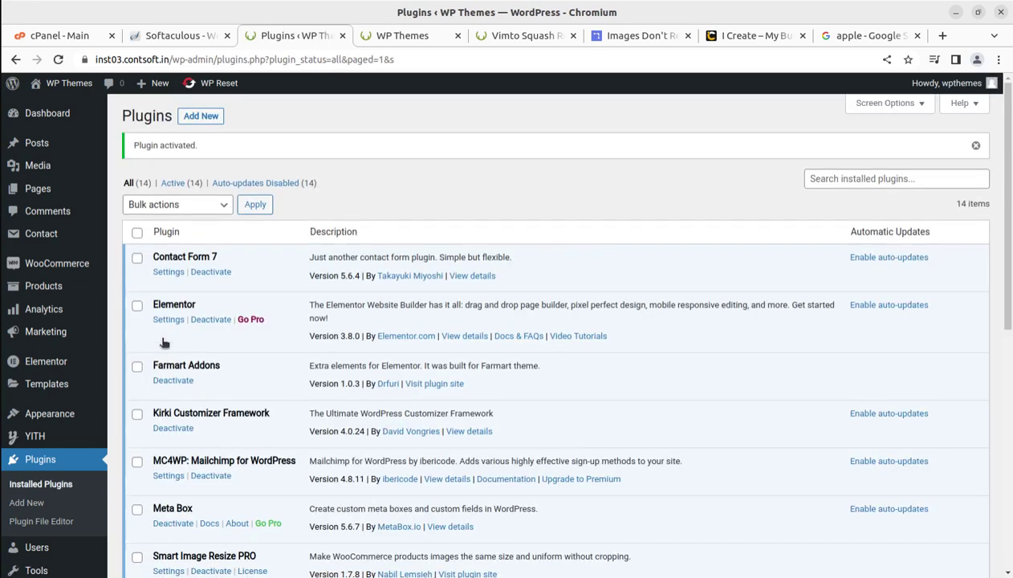
- Open the Smart Image Resize PRO settings from the installed plugins list and review the General options
{"action": "scroll", "coordinate": [290, 375], "scroll_direction": "down", "scroll_amount": 3}
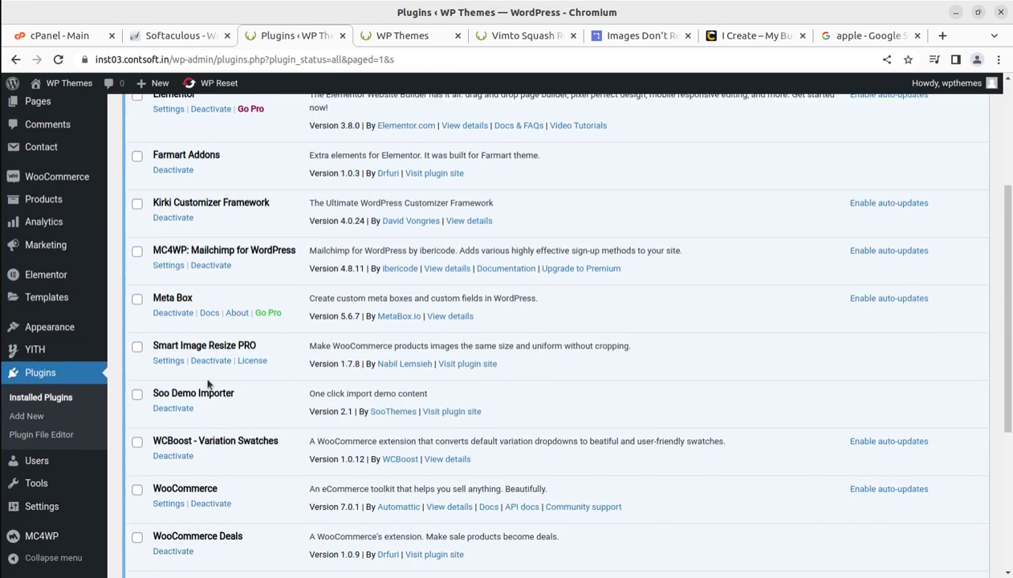
{"action": "left_click", "coordinate": [169, 363]}
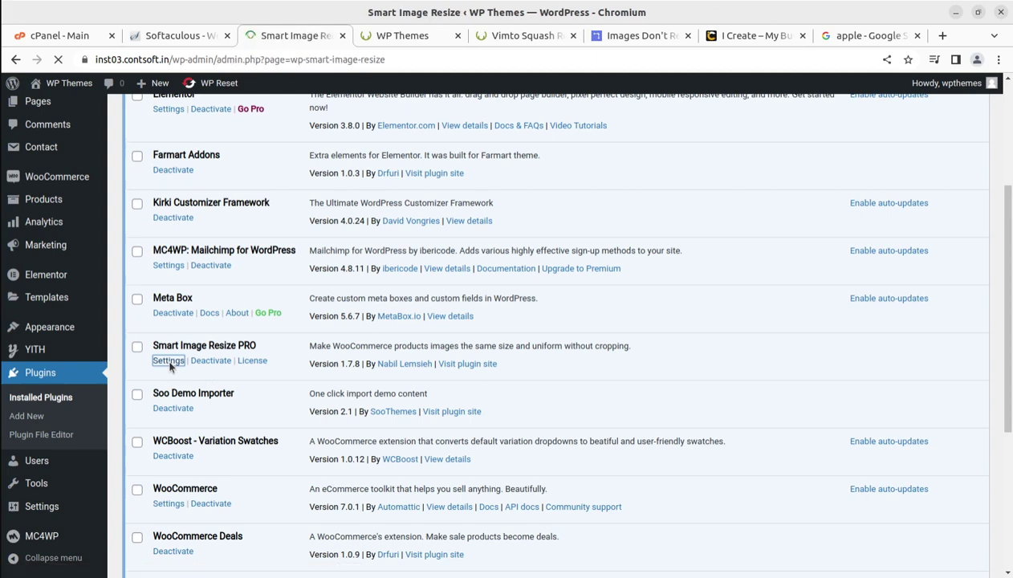
{"action": "scroll", "coordinate": [436, 361], "scroll_direction": "down", "scroll_amount": 3}
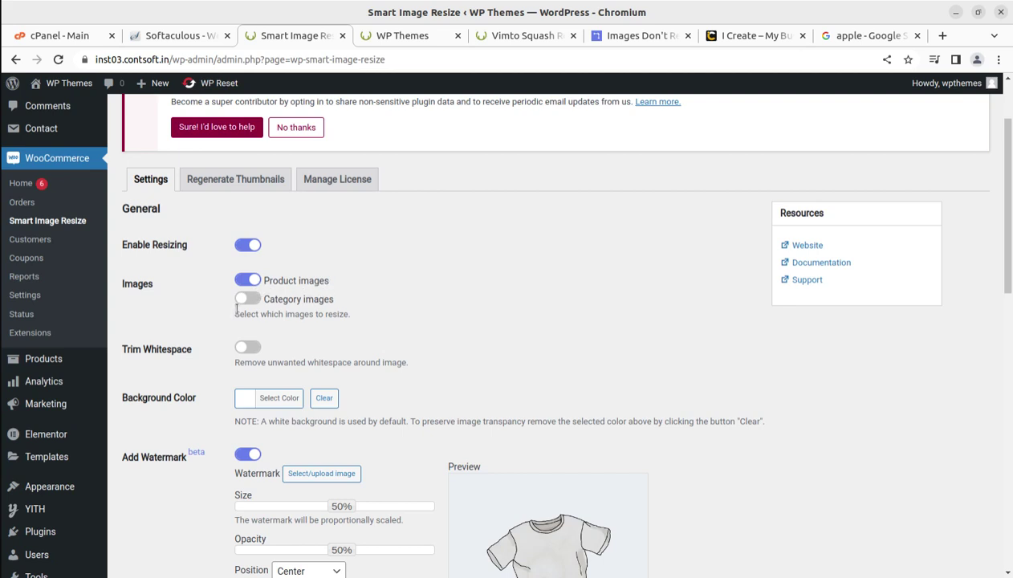
{"action": "scroll", "coordinate": [354, 298], "scroll_direction": "down", "scroll_amount": 1}
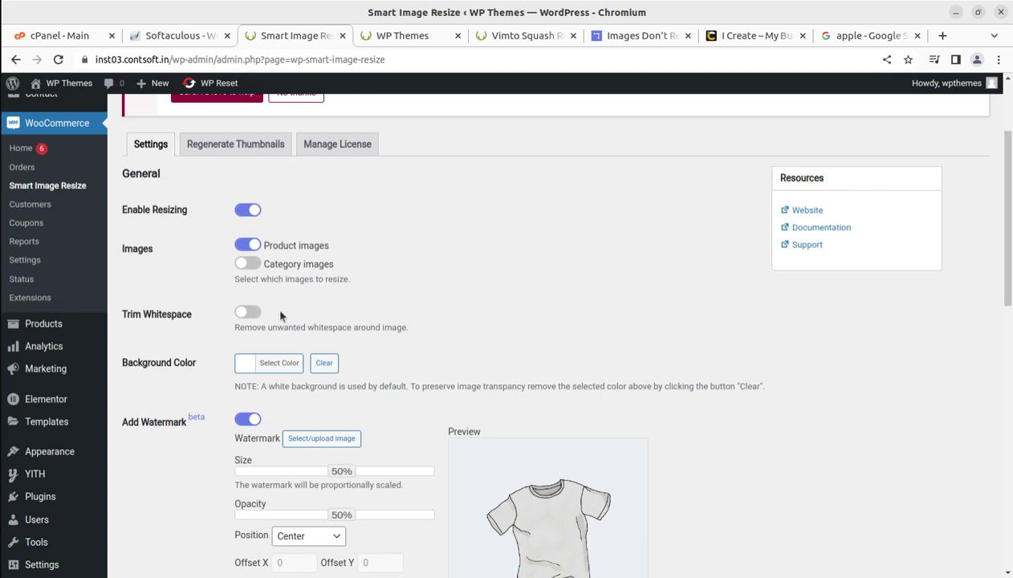
{"action": "scroll", "coordinate": [254, 309], "scroll_direction": "down", "scroll_amount": 2}
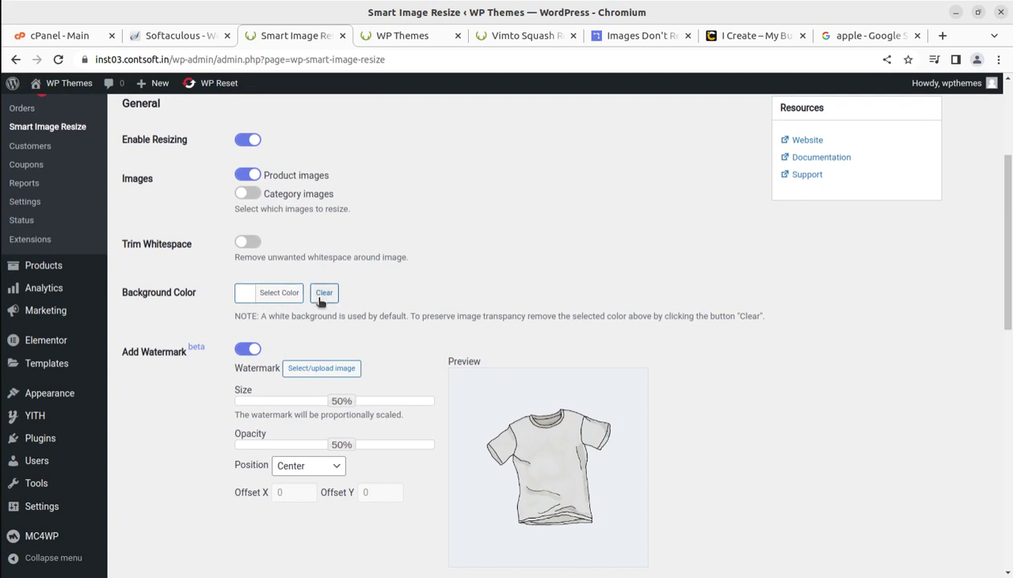
{"action": "scroll", "coordinate": [383, 298], "scroll_direction": "down", "scroll_amount": 2}
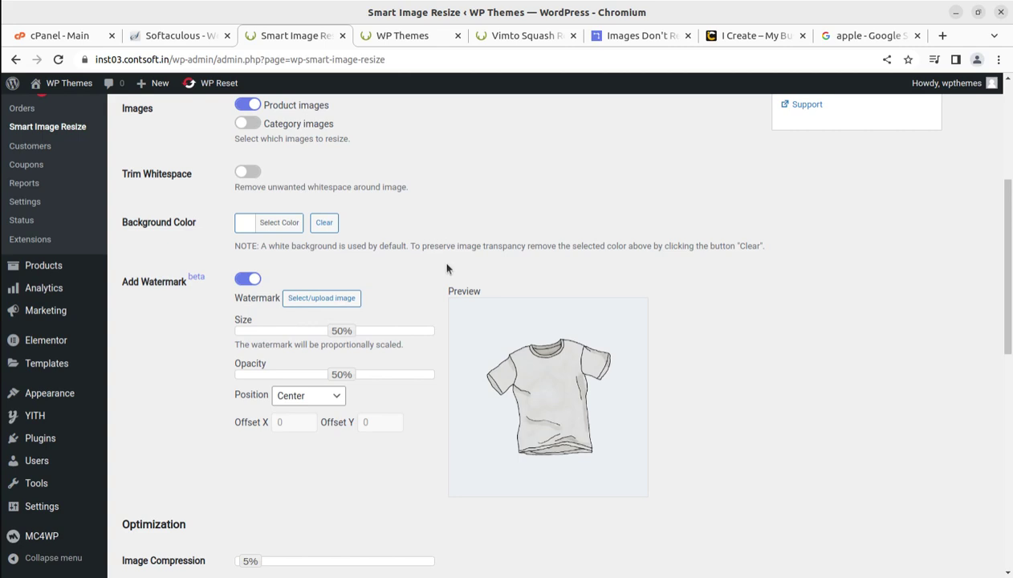
- Set the watermark position to Bottom left in the Add Watermark settings
{"action": "scroll", "coordinate": [309, 456], "scroll_direction": "down", "scroll_amount": 1}
{"action": "scroll", "coordinate": [309, 449], "scroll_direction": "down", "scroll_amount": 2}
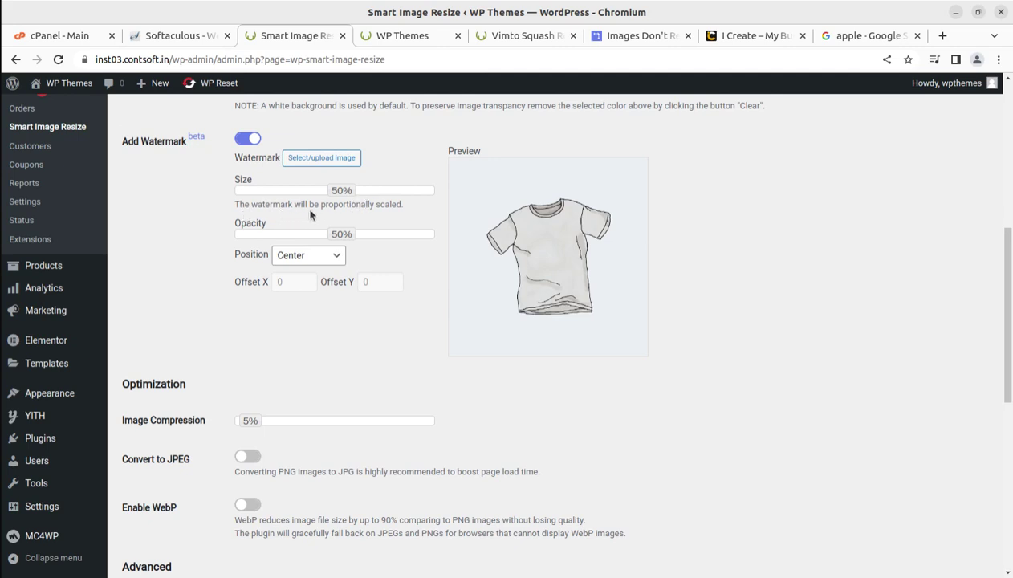
{"action": "left_click", "coordinate": [329, 256]}
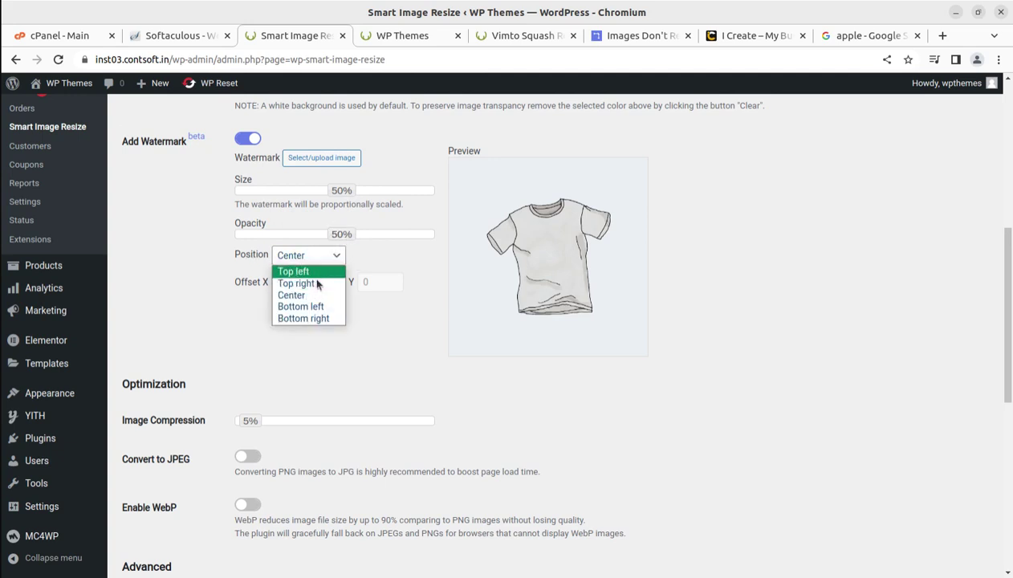
{"action": "left_click", "coordinate": [301, 331]}
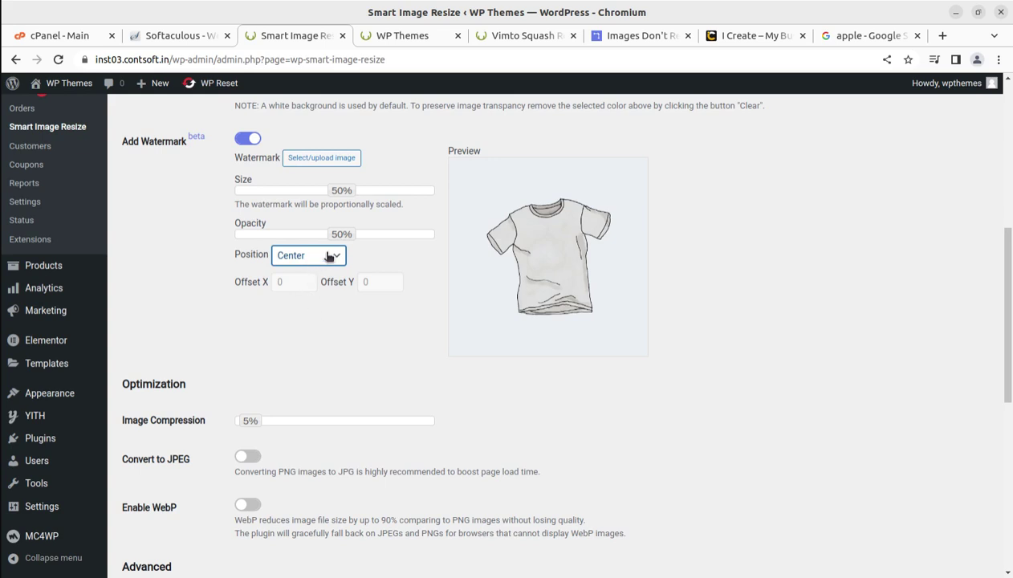
{"action": "left_click", "coordinate": [328, 255]}
{"action": "left_click", "coordinate": [308, 310]}
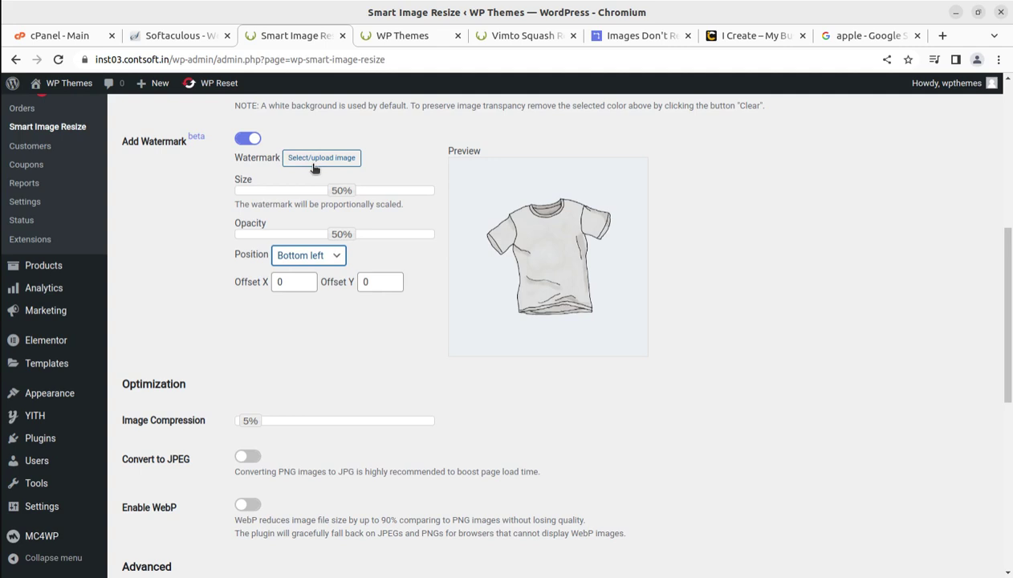
- Choose logo-light-yellow.png from the Media Library as the watermark image
{"action": "left_click", "coordinate": [314, 161]}
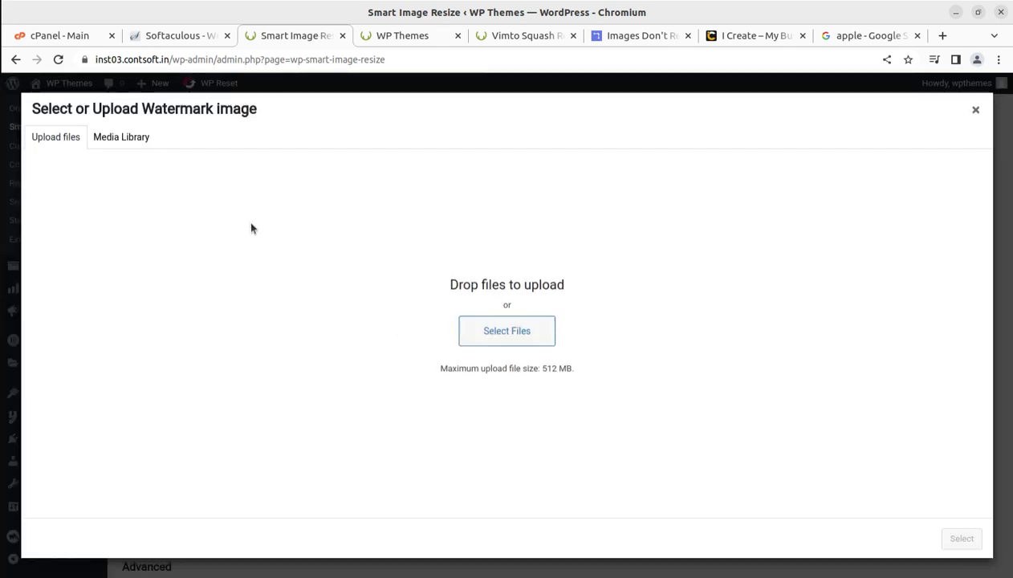
{"action": "left_click", "coordinate": [143, 137]}
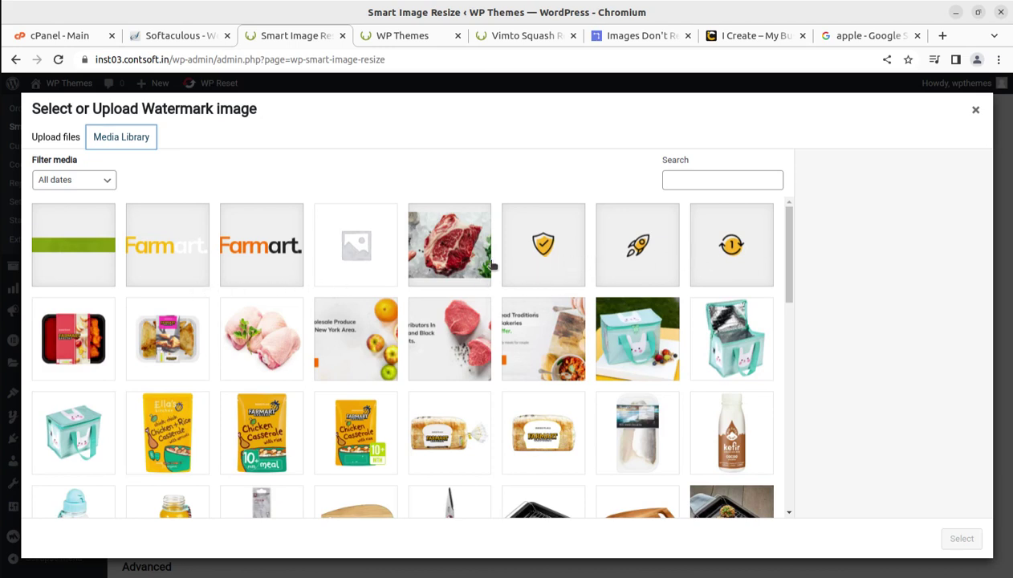
{"action": "left_click", "coordinate": [145, 264]}
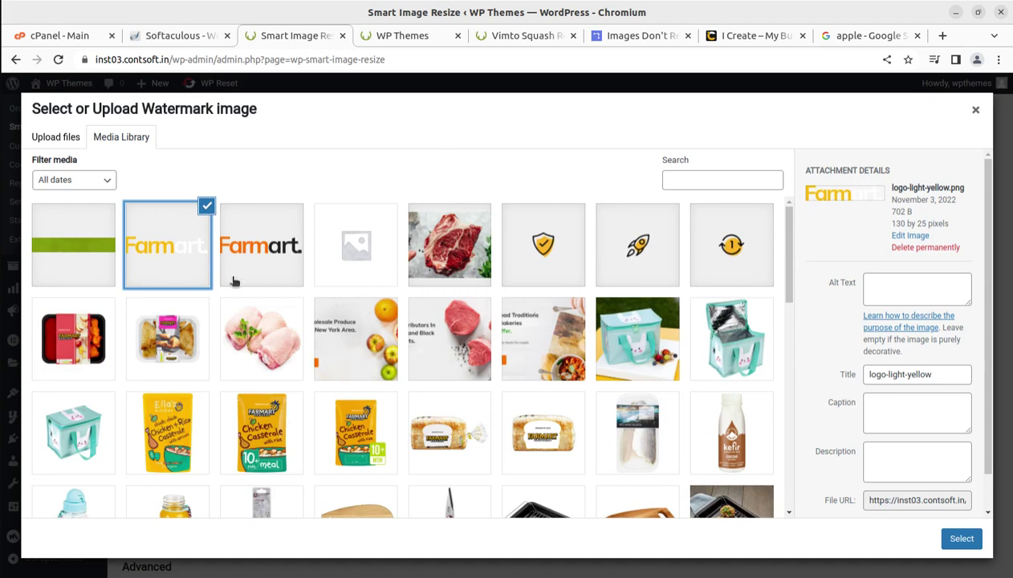
{"action": "left_click", "coordinate": [962, 538]}
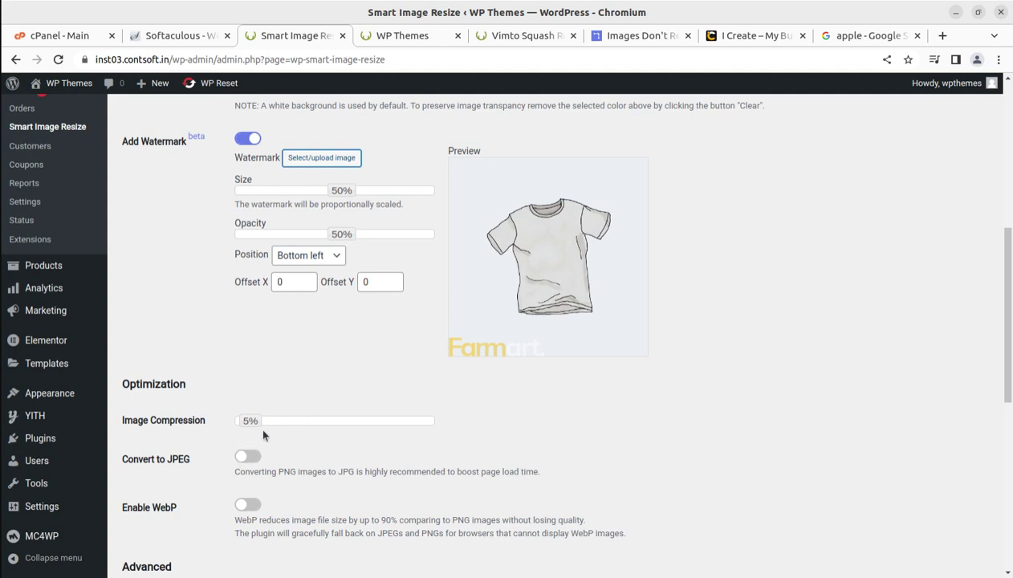
- Enable WebP in the Optimization settings, keep the pre-selected image sizes and save the plugin settings
{"action": "left_click_drag", "start_coordinate": [1004, 354], "coordinate": [1003, 417]}
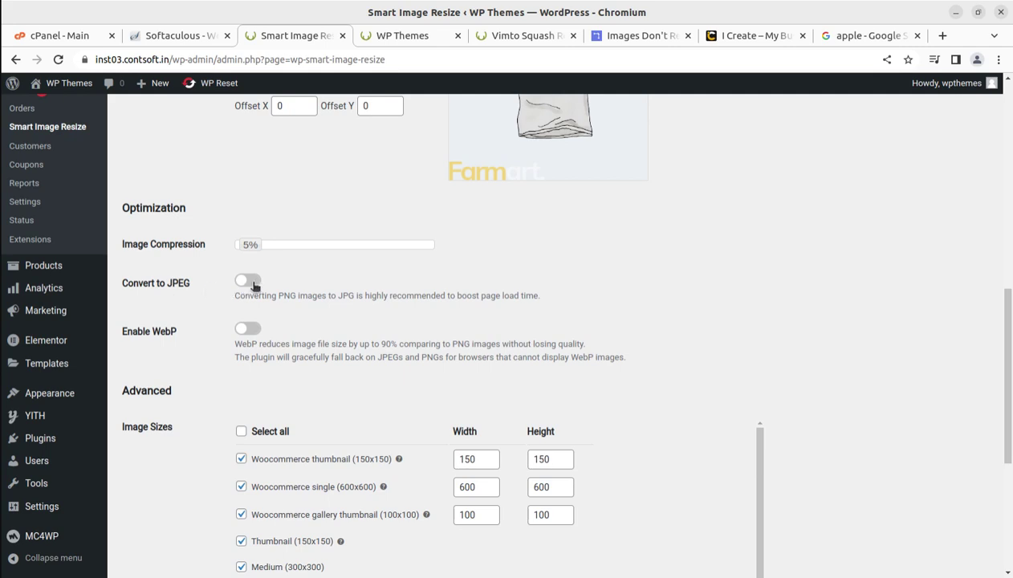
{"action": "left_click", "coordinate": [254, 330]}
{"action": "scroll", "coordinate": [310, 356], "scroll_direction": "down", "scroll_amount": 3}
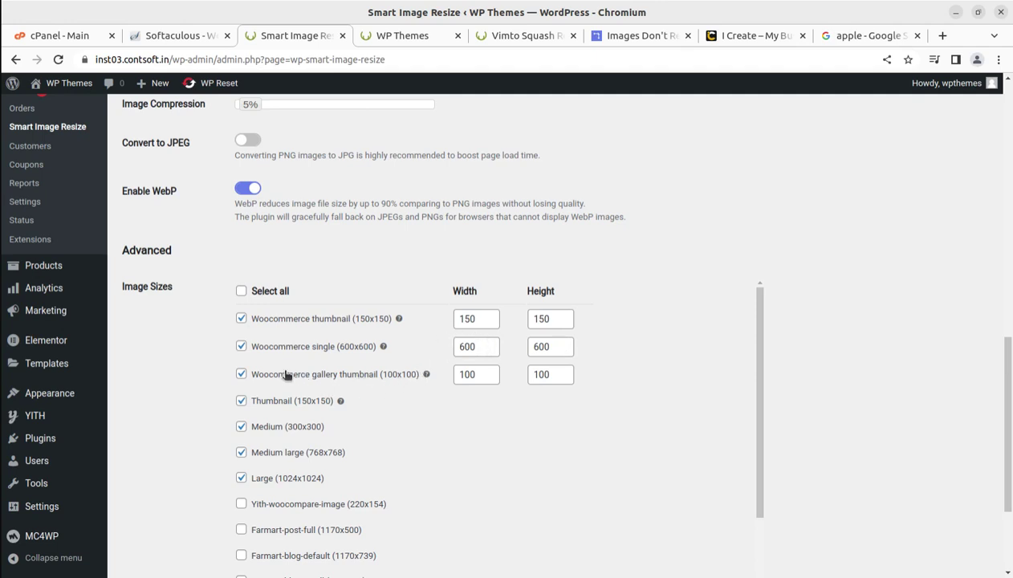
{"action": "scroll", "coordinate": [326, 350], "scroll_direction": "down", "scroll_amount": 1}
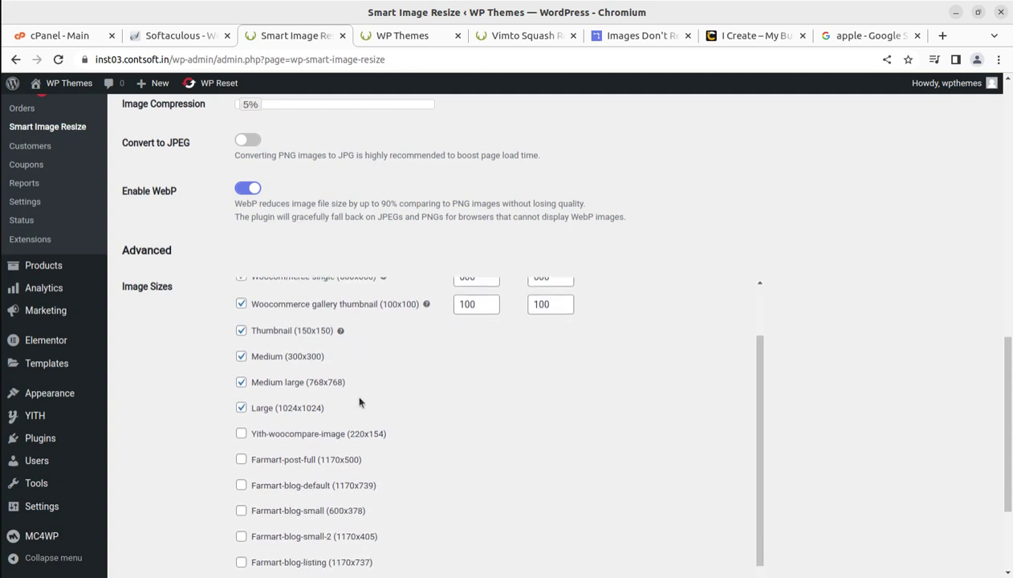
{"action": "scroll", "coordinate": [449, 325], "scroll_direction": "up", "scroll_amount": 1}
{"action": "scroll", "coordinate": [452, 380], "scroll_direction": "down", "scroll_amount": 2}
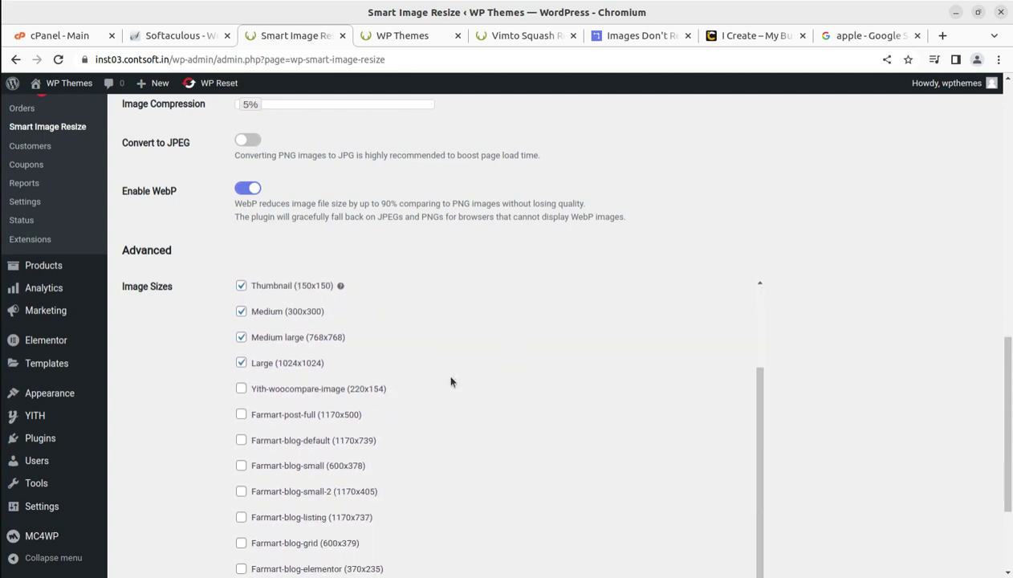
{"action": "scroll", "coordinate": [679, 369], "scroll_direction": "down", "scroll_amount": 2}
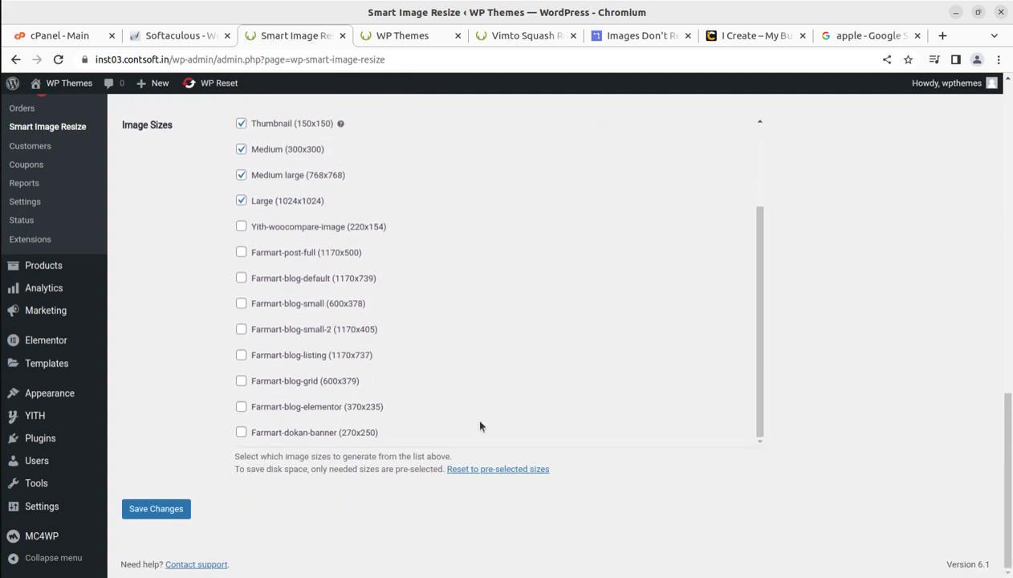
{"action": "left_click", "coordinate": [172, 512]}
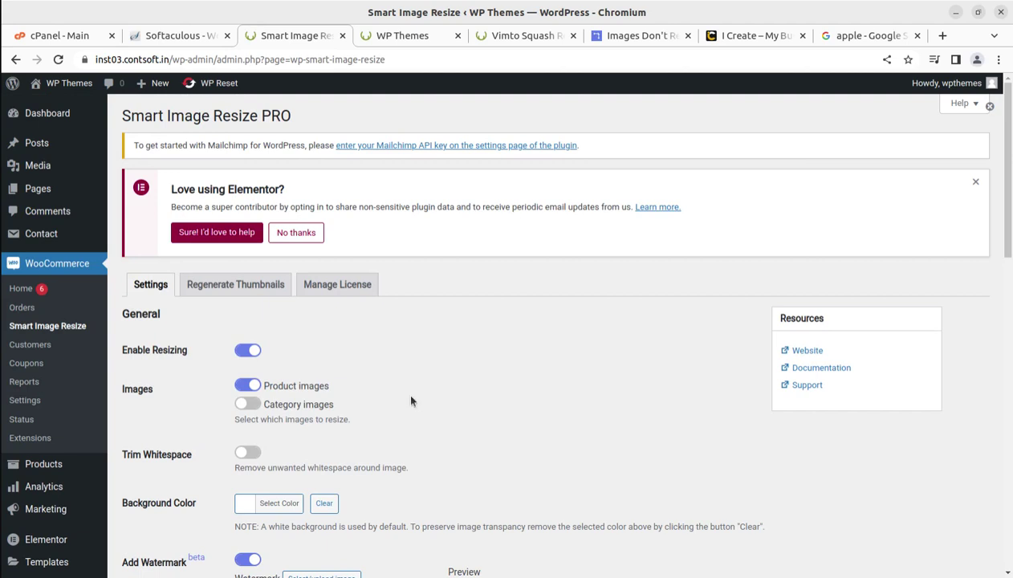
- Read the Regenerate Thumbnails instructions, including the cache note, and return to the plugin's general settings
{"action": "left_click", "coordinate": [241, 288]}
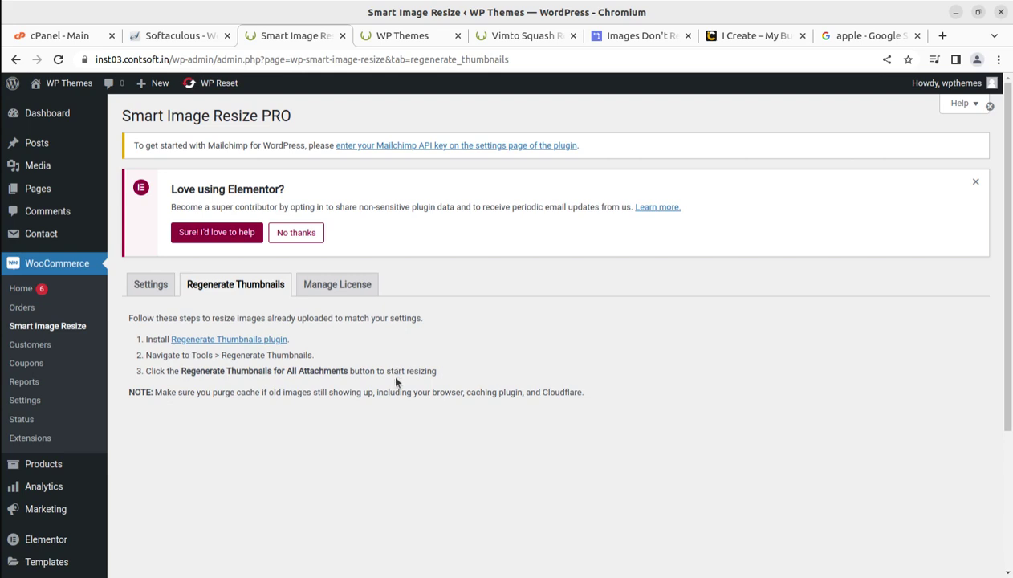
{"action": "left_click_drag", "start_coordinate": [152, 391], "coordinate": [551, 384]}
{"action": "left_click", "coordinate": [657, 379]}
{"action": "left_click", "coordinate": [153, 283]}
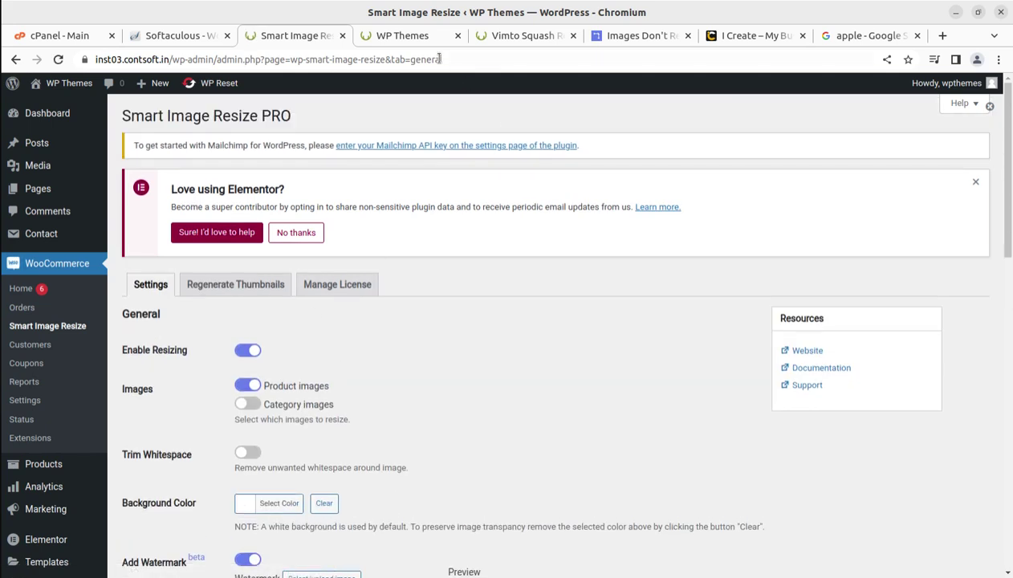
- Go to the Vimto Squash Remix Apple 1.5 Litres product page and open the product for editing
{"action": "left_click", "coordinate": [510, 36]}
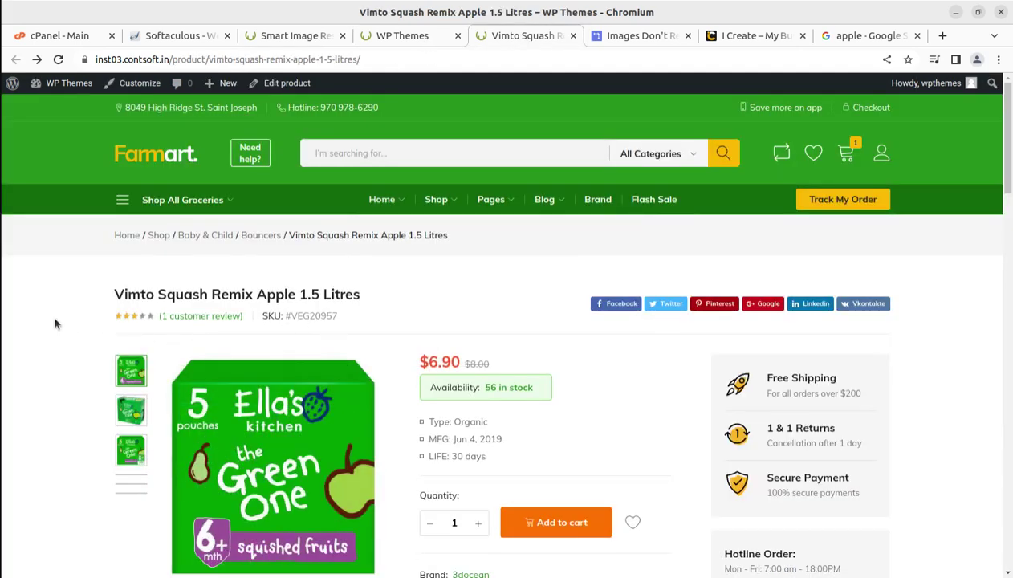
{"action": "scroll", "coordinate": [346, 429], "scroll_direction": "down", "scroll_amount": 3}
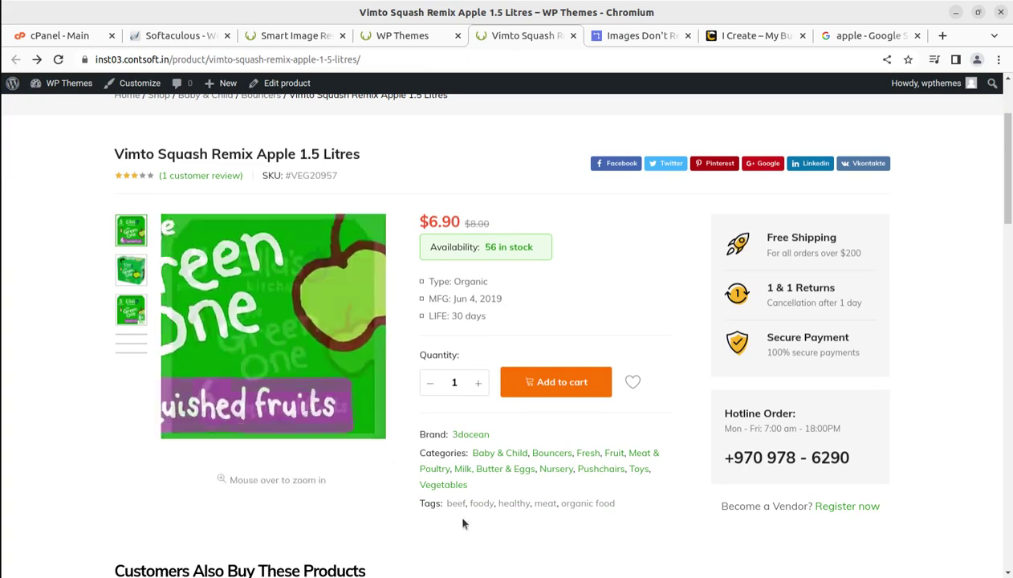
{"action": "scroll", "coordinate": [316, 118], "scroll_direction": "up", "scroll_amount": 2}
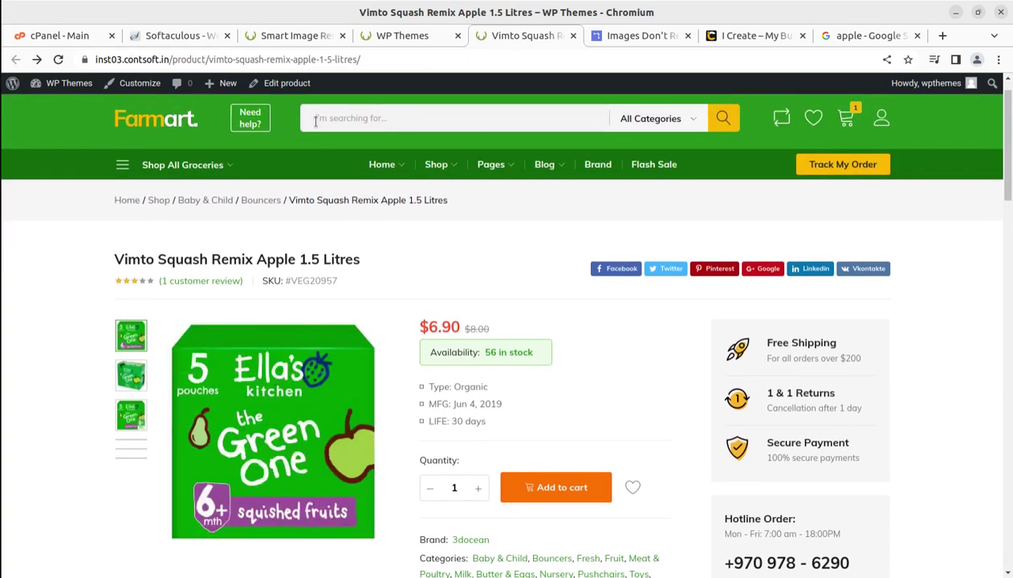
{"action": "left_click", "coordinate": [287, 84]}
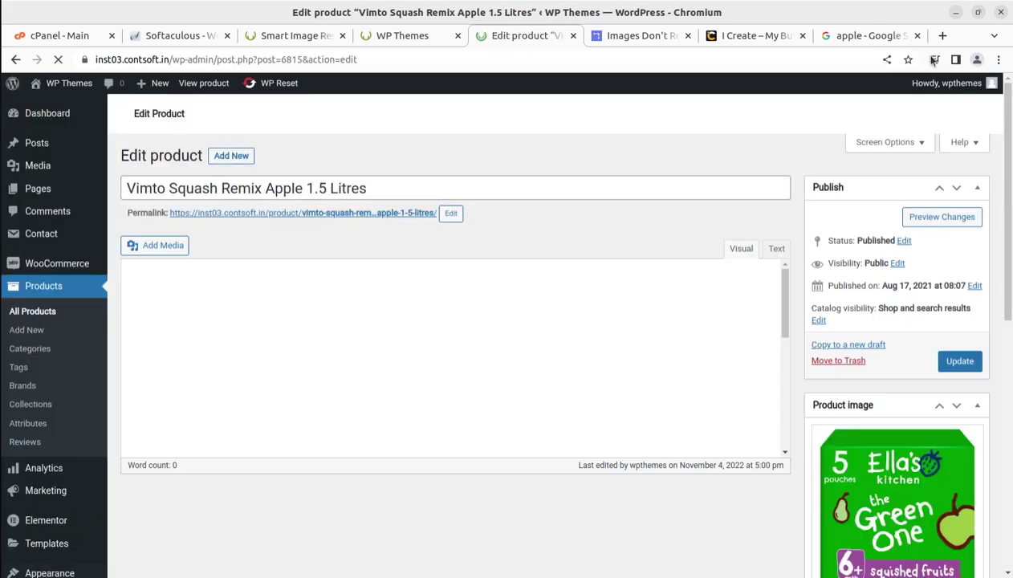
- Switch to the Files window and look through the apple and fruit images in the Downloads folder
{"action": "key", "text": "alt+Tab"}
{"action": "left_click", "coordinate": [338, 101]}
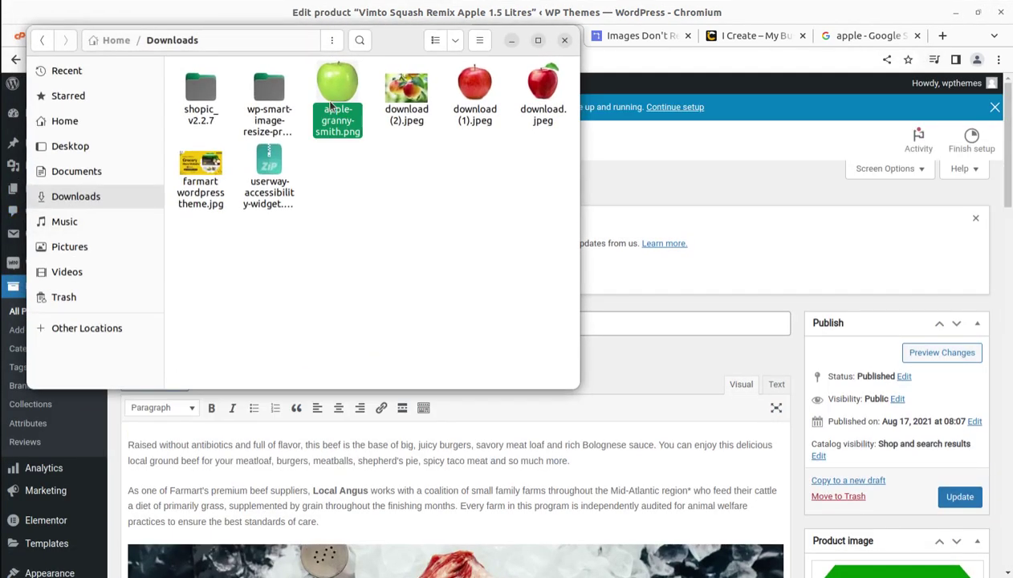
{"action": "left_click", "coordinate": [406, 108]}
{"action": "left_click", "coordinate": [475, 113]}
{"action": "left_click", "coordinate": [542, 113]}
{"action": "left_click", "coordinate": [475, 112]}
{"action": "left_click", "coordinate": [406, 113]}
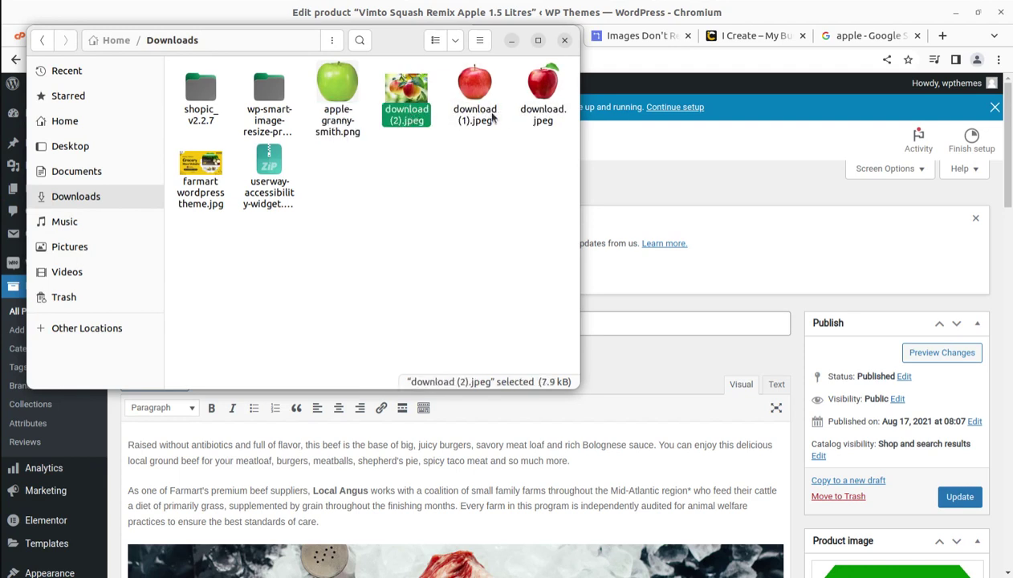
- Check the pixel dimensions of apple-granny-smith.png in its file properties and close them
{"action": "left_click", "coordinate": [332, 116]}
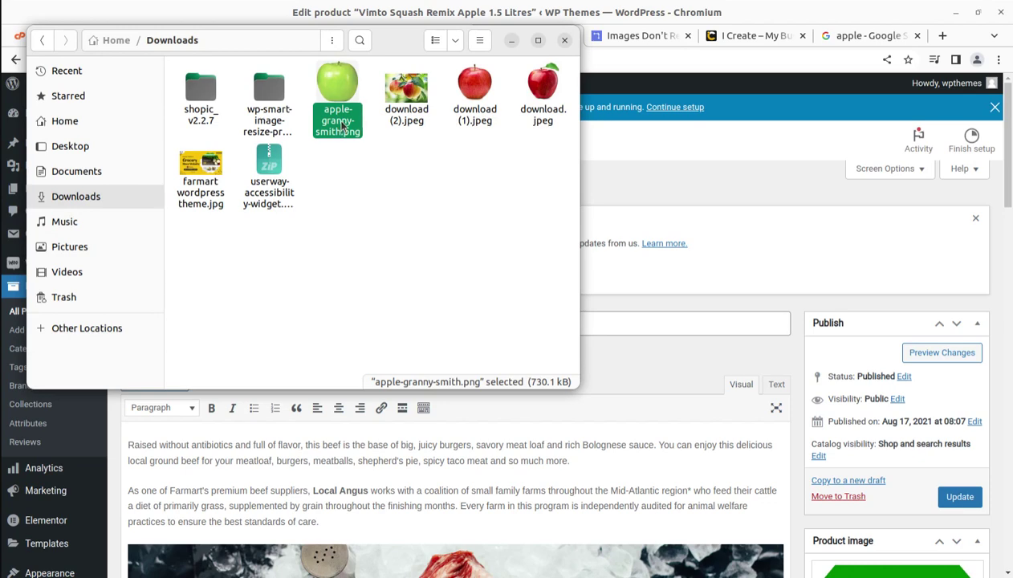
{"action": "right_click", "coordinate": [341, 124]}
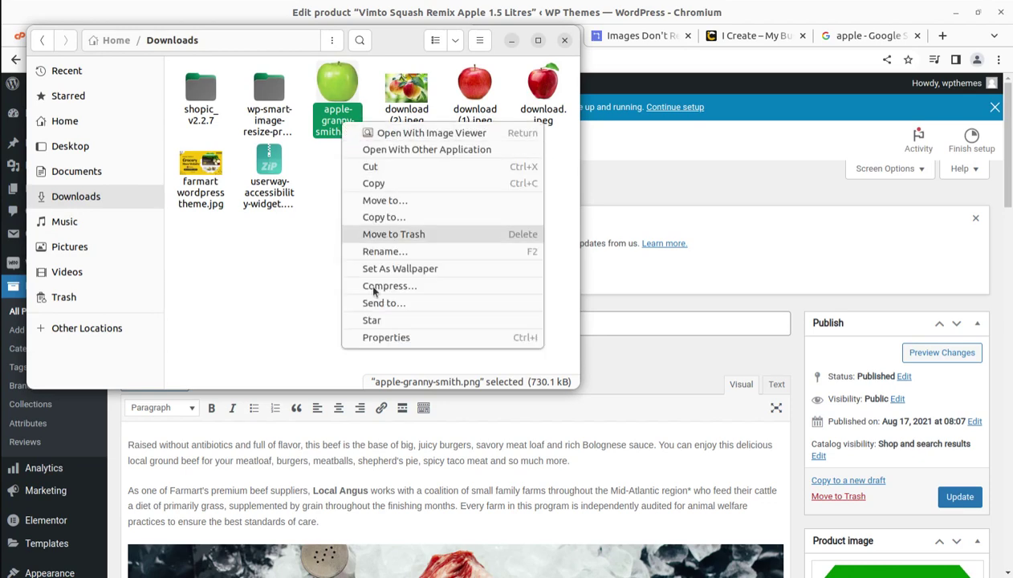
{"action": "left_click", "coordinate": [369, 336]}
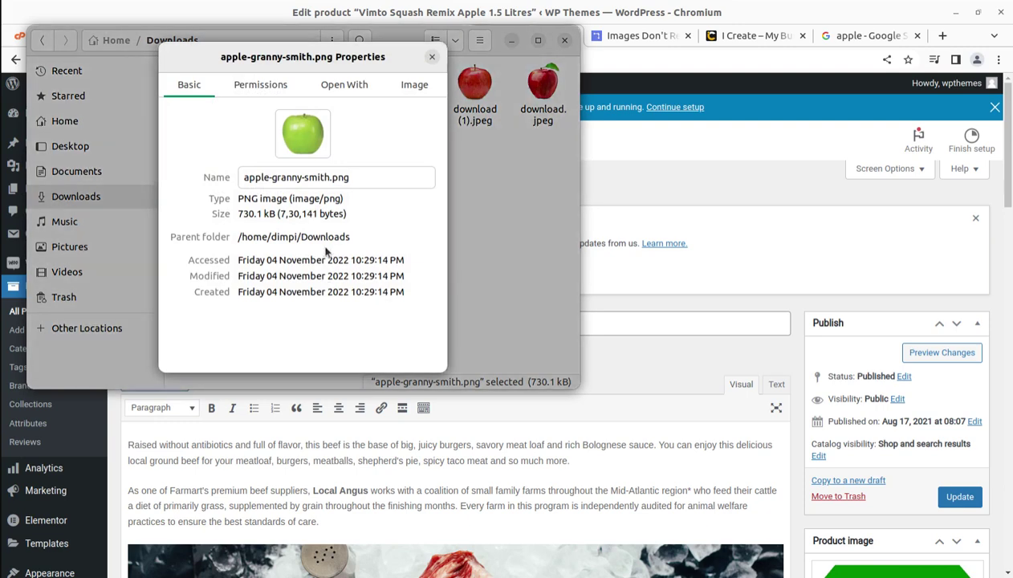
{"action": "left_click", "coordinate": [407, 86]}
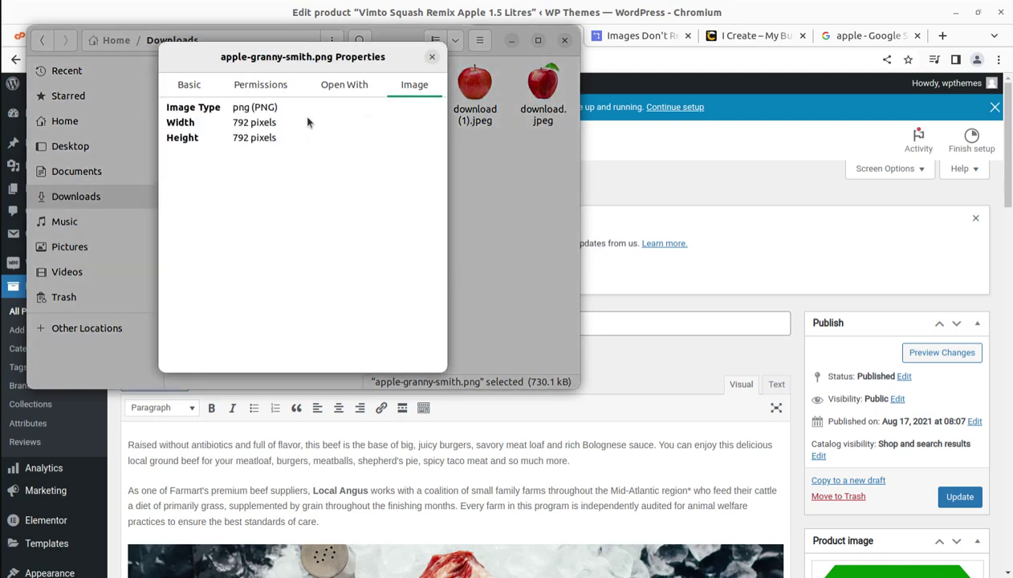
{"action": "left_click", "coordinate": [432, 57]}
- Check the pixel dimensions of download (2).jpeg in its file properties and close them
{"action": "right_click", "coordinate": [405, 100]}
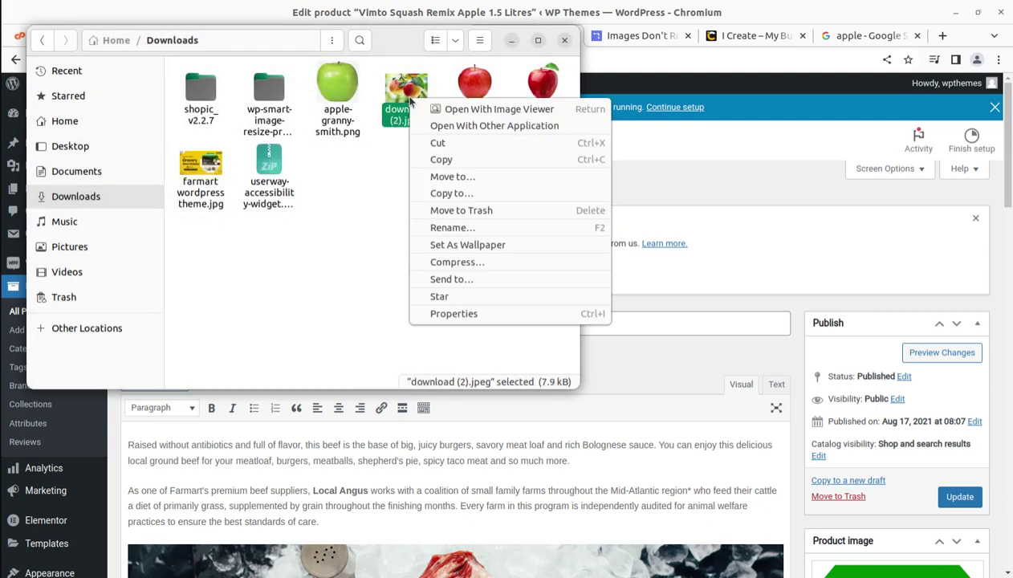
{"action": "left_click", "coordinate": [461, 310]}
{"action": "left_click", "coordinate": [414, 85]}
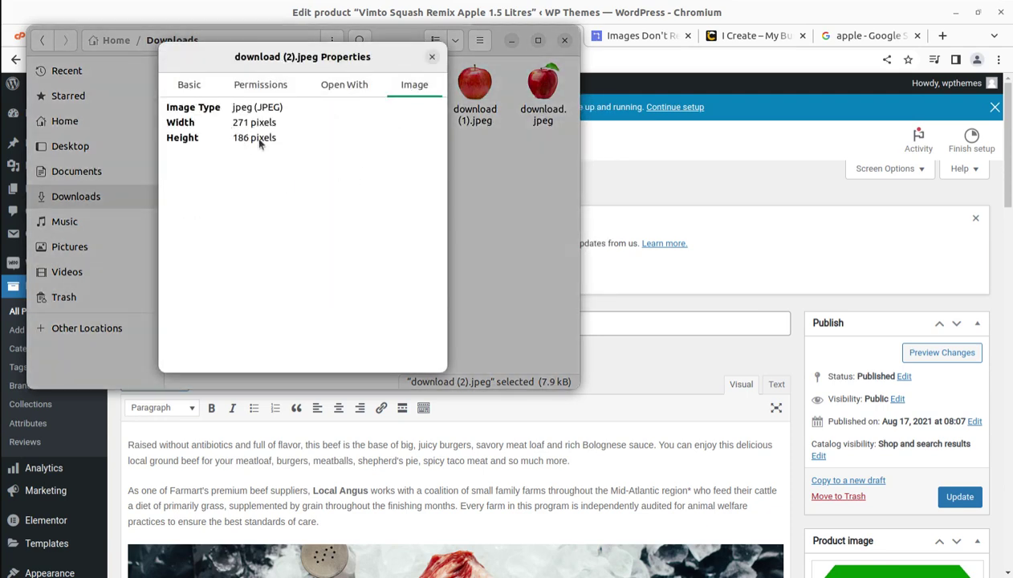
{"action": "left_click", "coordinate": [432, 57]}
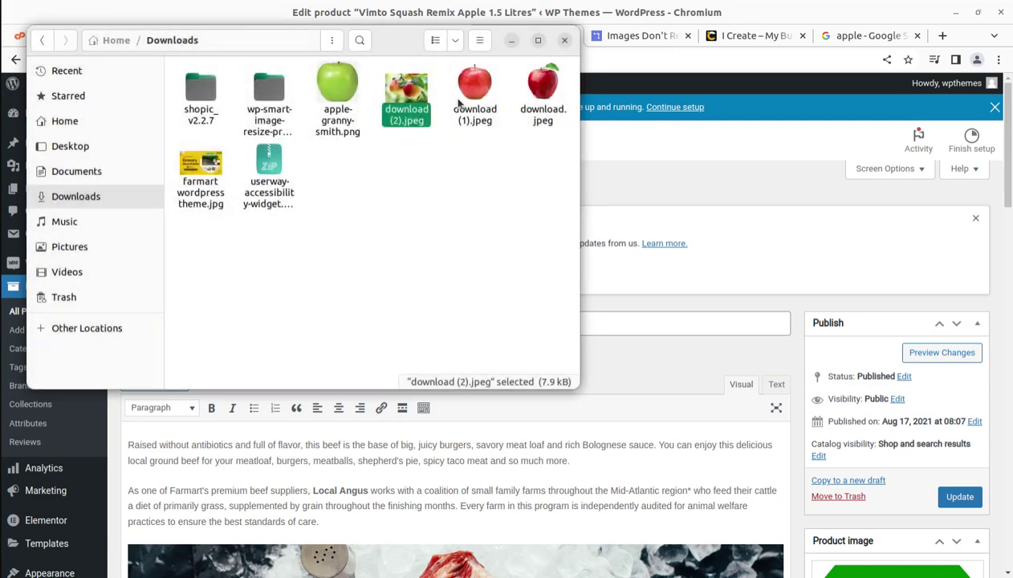
- Minimize the Files window and start adding images to the Vimto Squash Remix Apple product's gallery
{"action": "left_click_drag", "start_coordinate": [325, 163], "coordinate": [523, 92]}
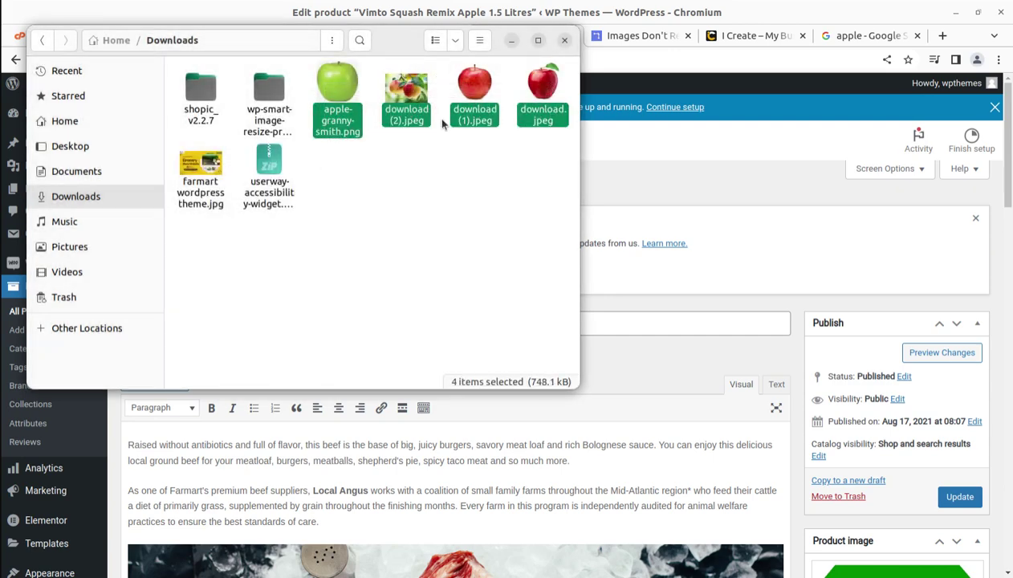
{"action": "left_click", "coordinate": [511, 41]}
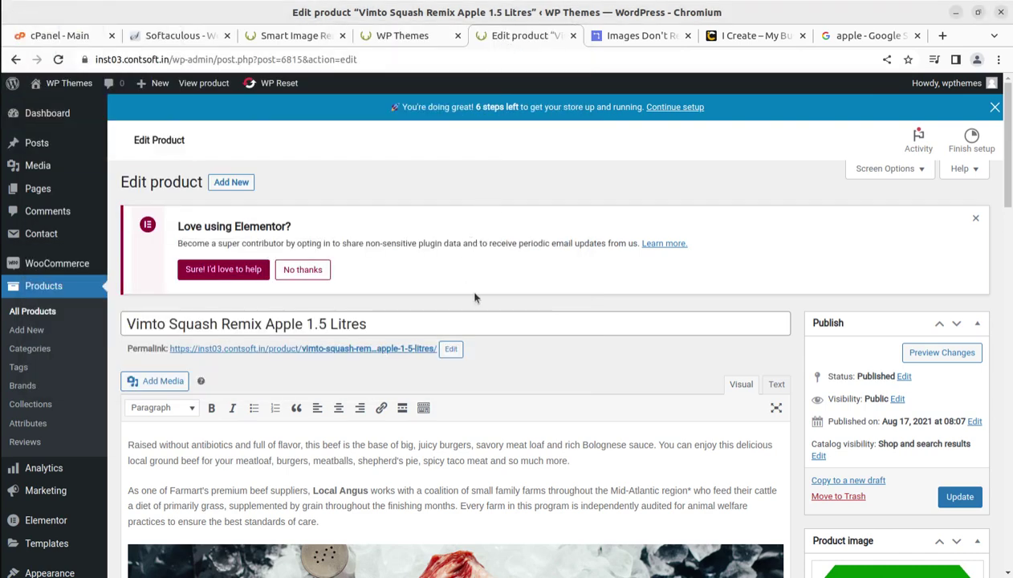
{"action": "scroll", "coordinate": [430, 280], "scroll_direction": "down", "scroll_amount": 5}
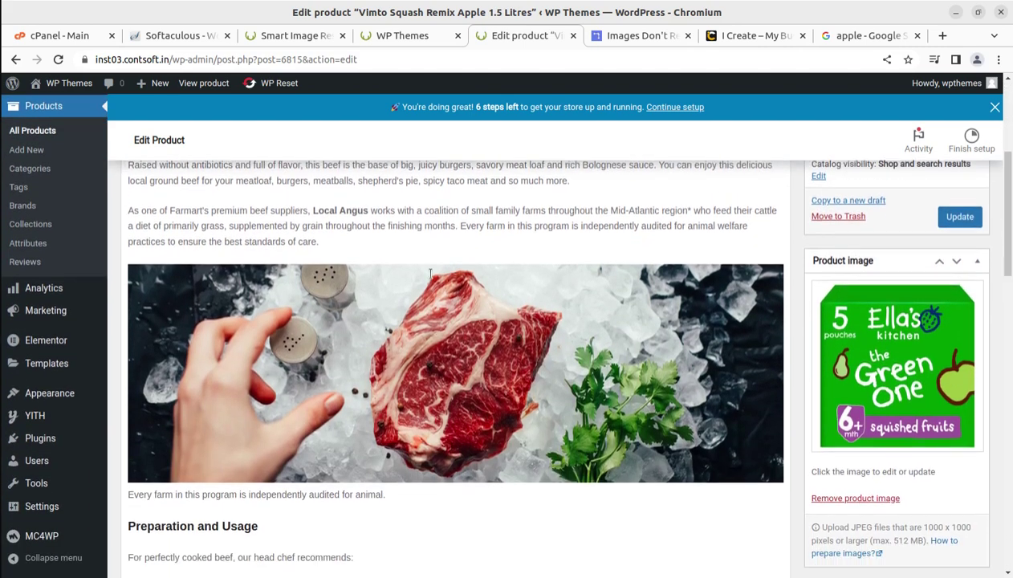
{"action": "scroll", "coordinate": [430, 275], "scroll_direction": "down", "scroll_amount": 3}
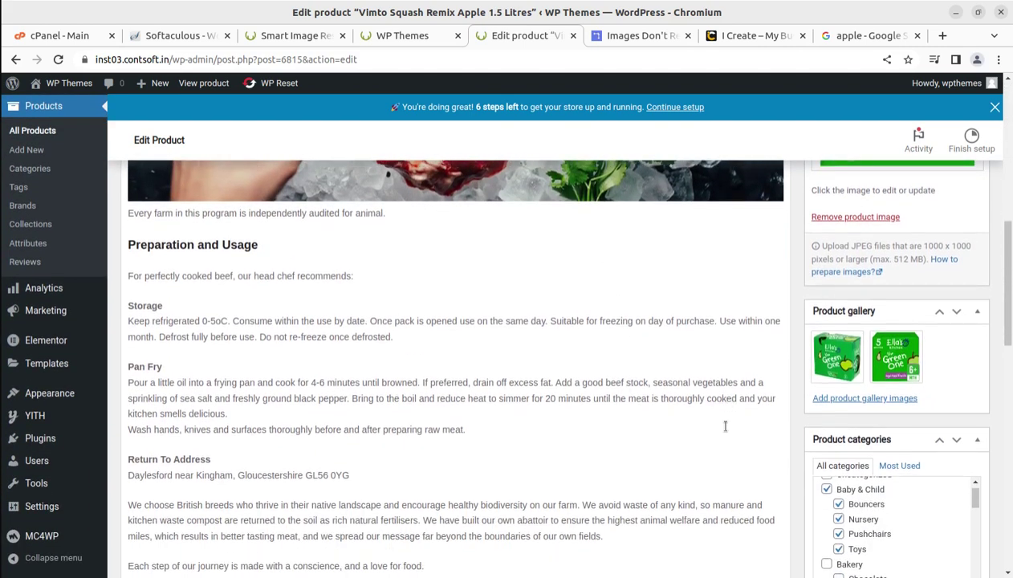
{"action": "left_click", "coordinate": [870, 401]}
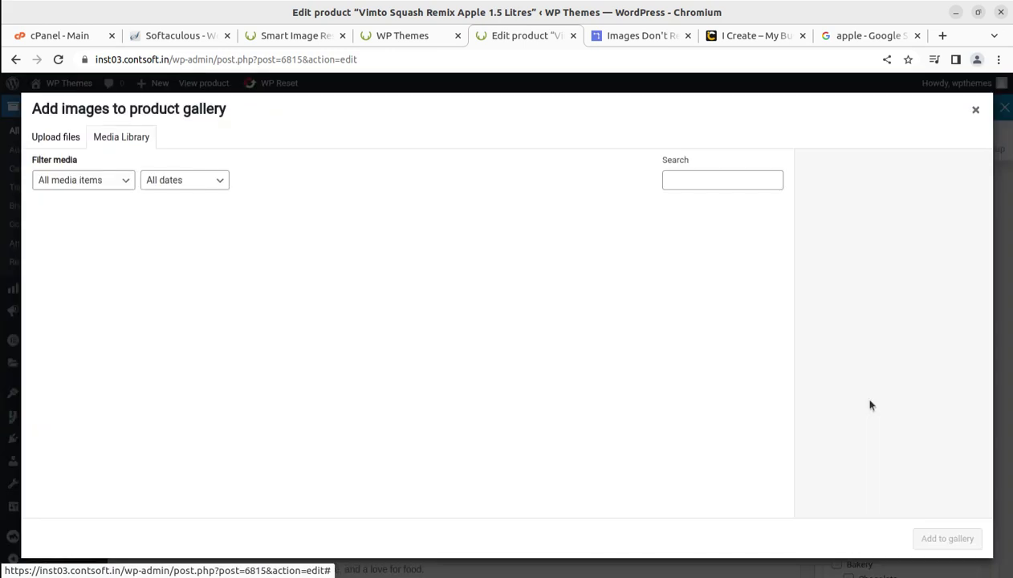
- Upload apple-granny-smith.png, download.jpeg, download (1).jpeg and download (2).jpeg from the Downloads folder for the product gallery
{"action": "left_click", "coordinate": [64, 142]}
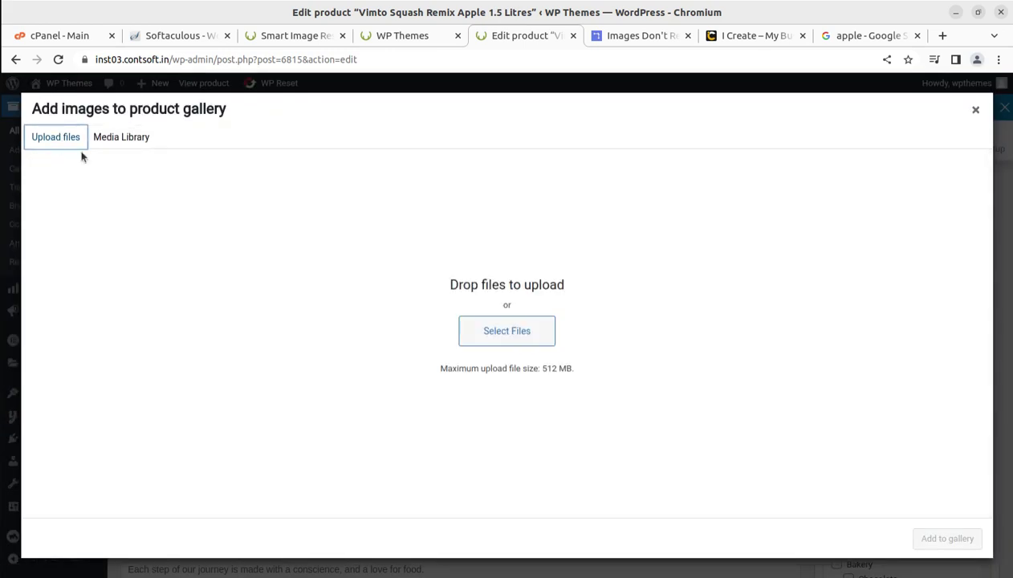
{"action": "left_click", "coordinate": [529, 341]}
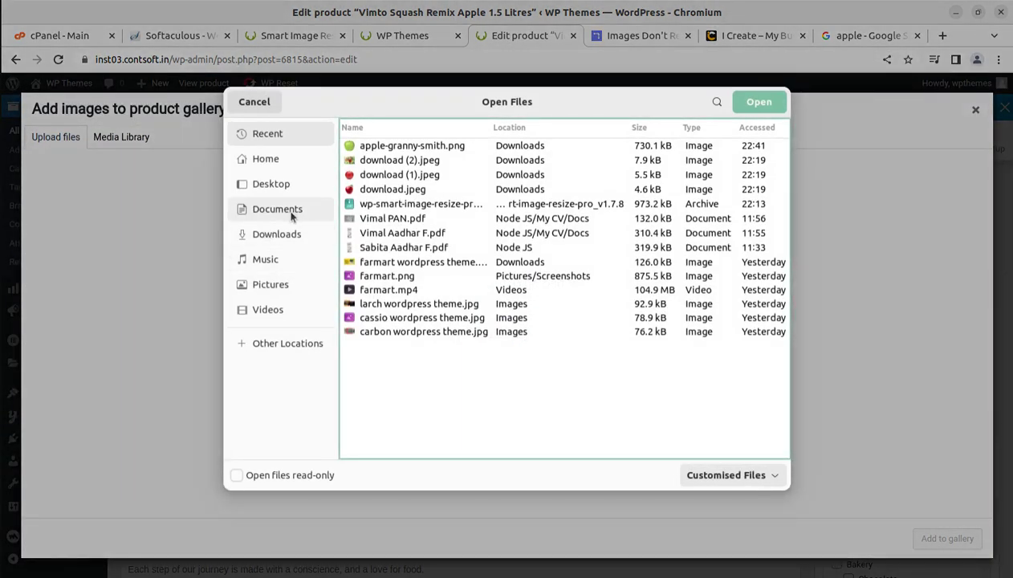
{"action": "left_click", "coordinate": [289, 241]}
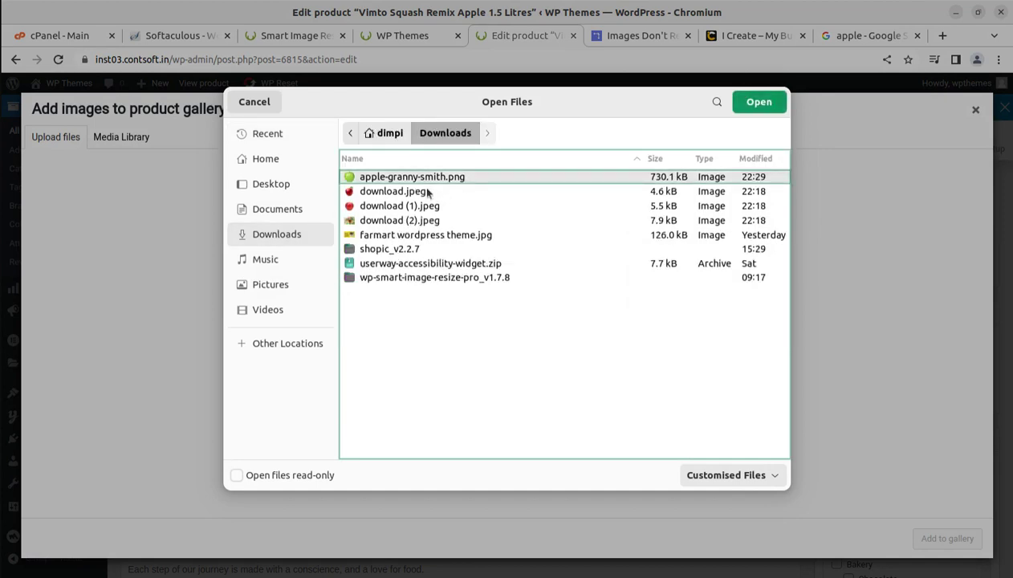
{"action": "left_click_drag", "start_coordinate": [407, 201], "coordinate": [402, 224]}
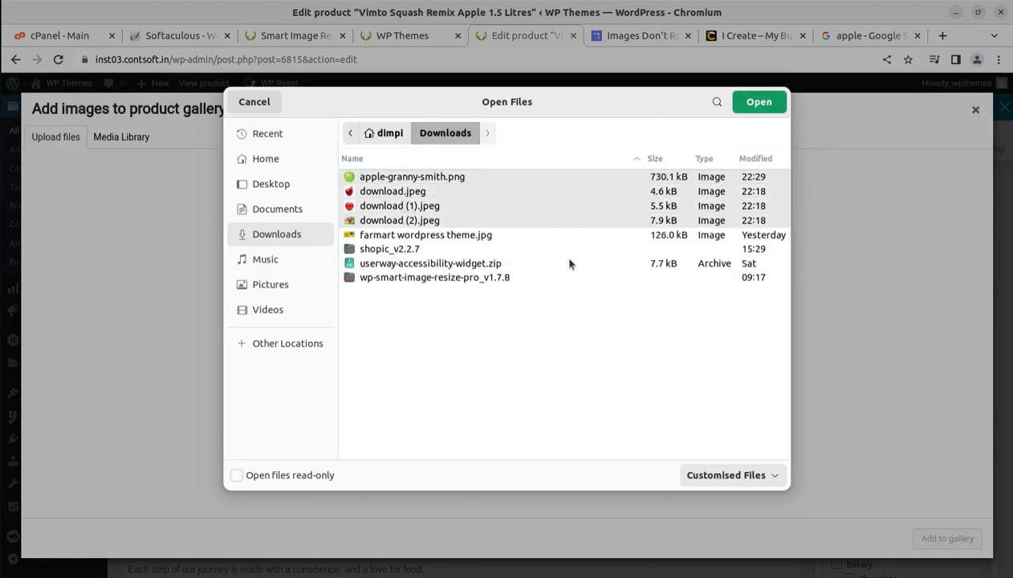
{"action": "left_click", "coordinate": [759, 102]}
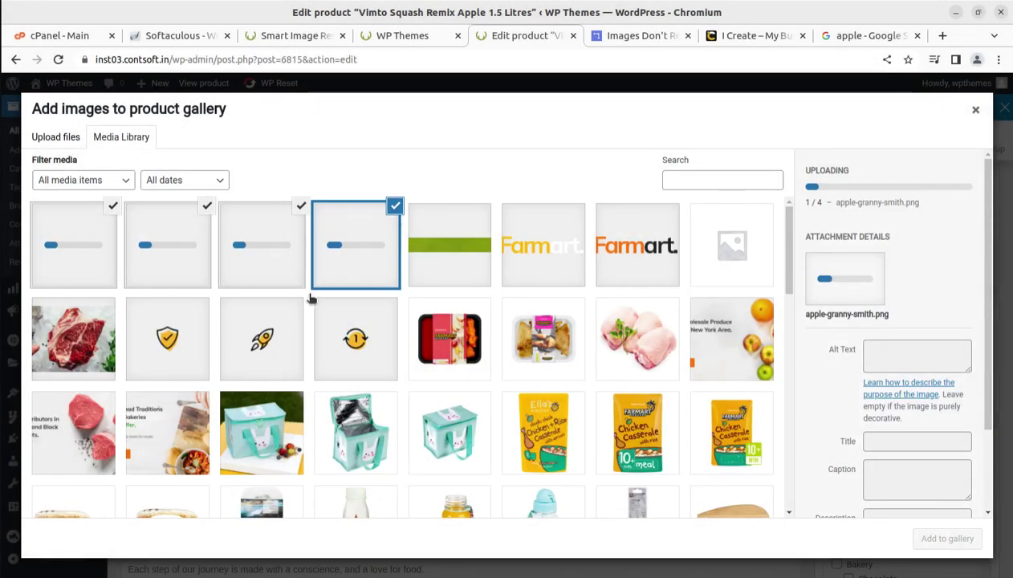
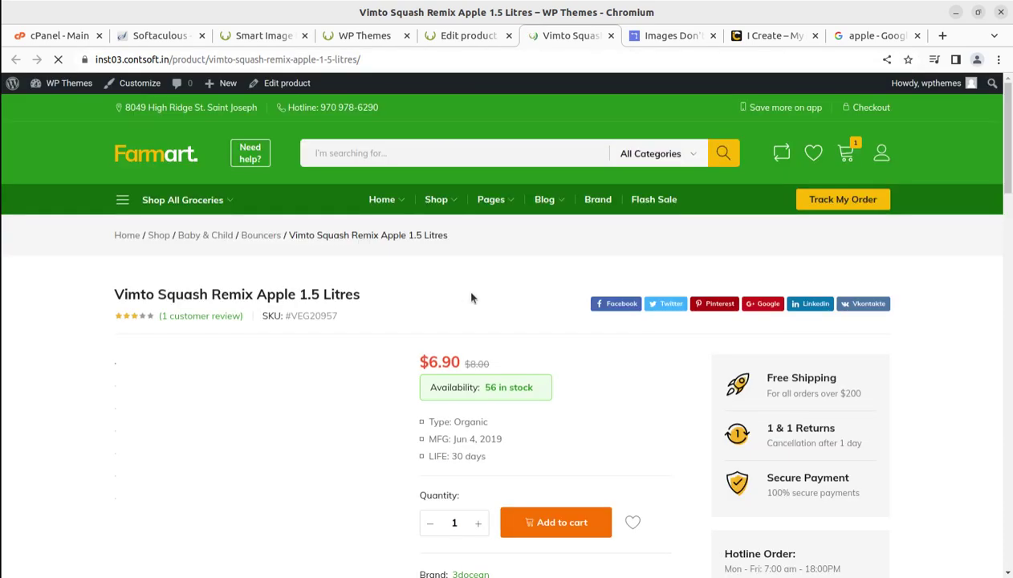
- Look through the green and red apple images in the product page's gallery, enlarge the last viewed red apple and close the enlarged view
{"action": "scroll", "coordinate": [470, 296], "scroll_direction": "down", "scroll_amount": 3}
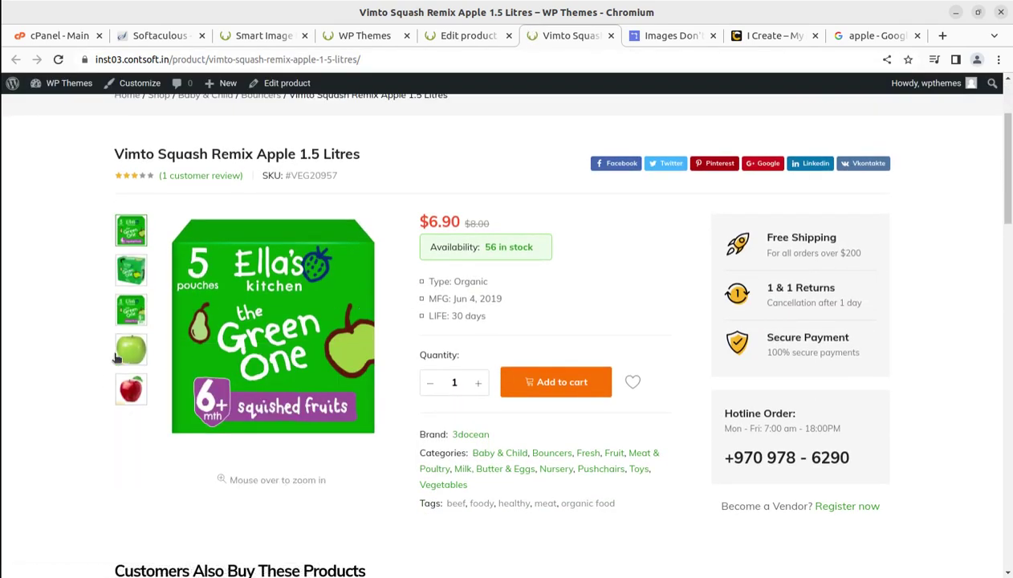
{"action": "left_click", "coordinate": [129, 350]}
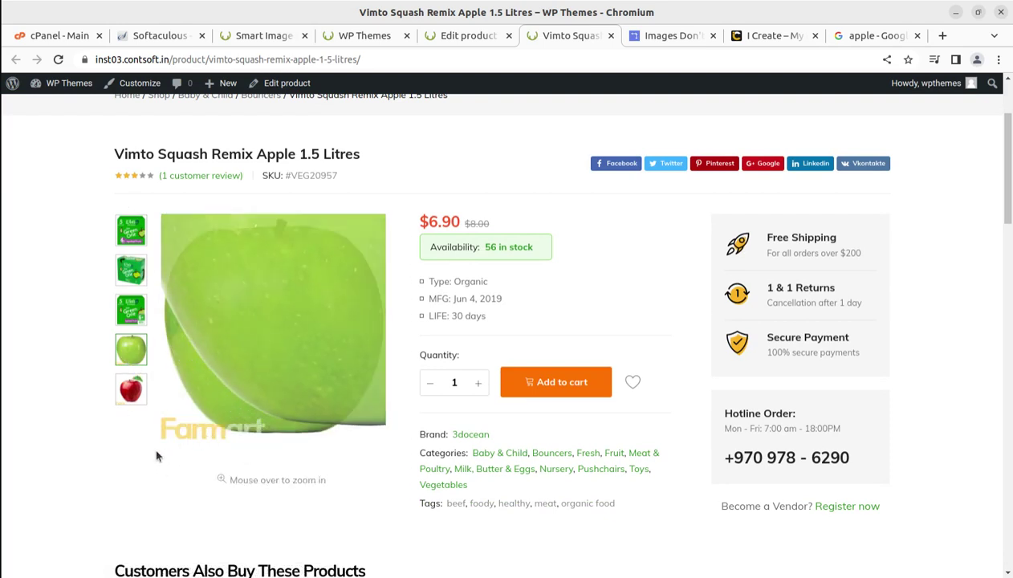
{"action": "left_click", "coordinate": [131, 389]}
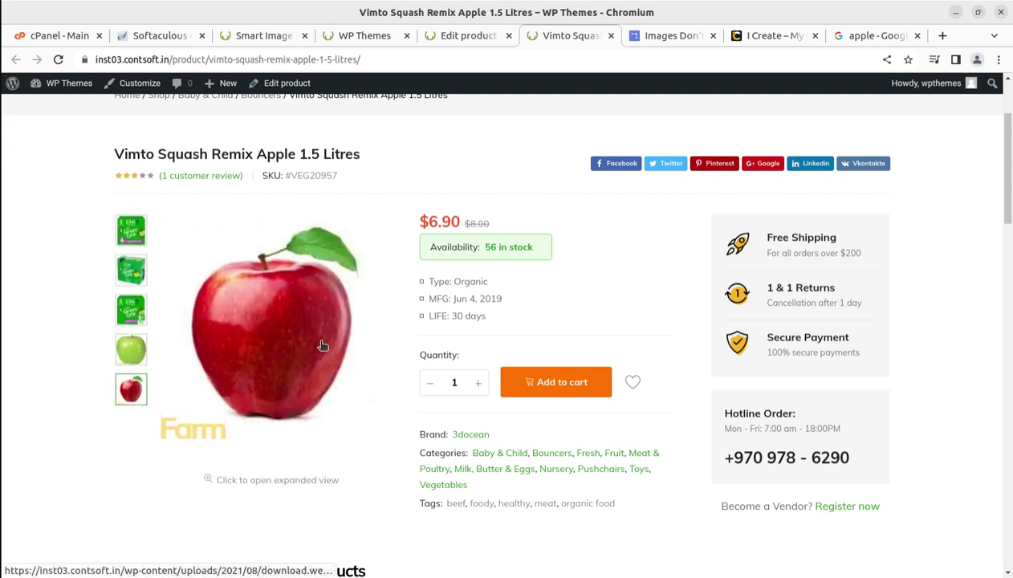
{"action": "scroll", "coordinate": [323, 343], "scroll_direction": "down", "scroll_amount": 3}
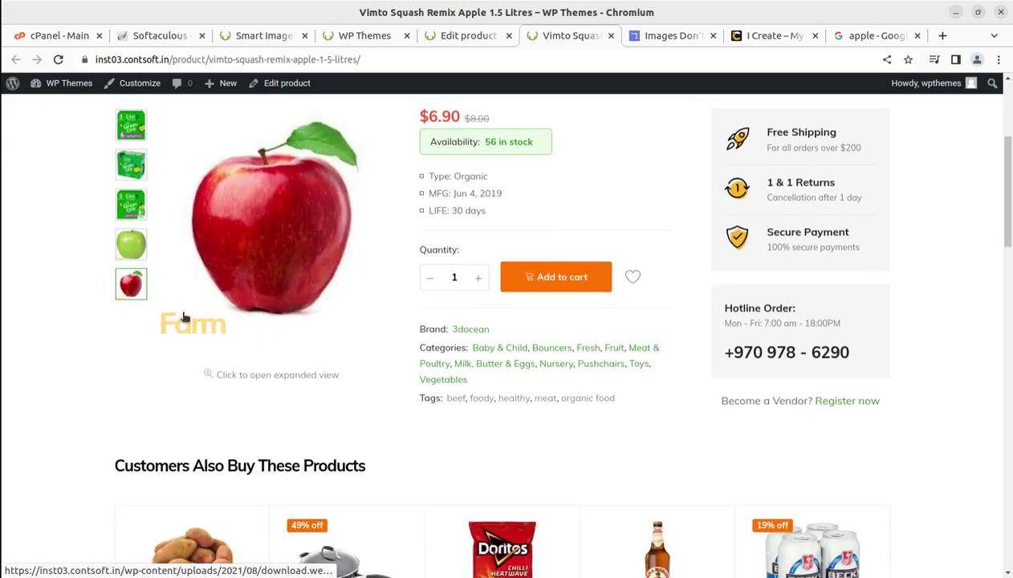
{"action": "left_click", "coordinate": [130, 307]}
{"action": "left_click", "coordinate": [132, 285]}
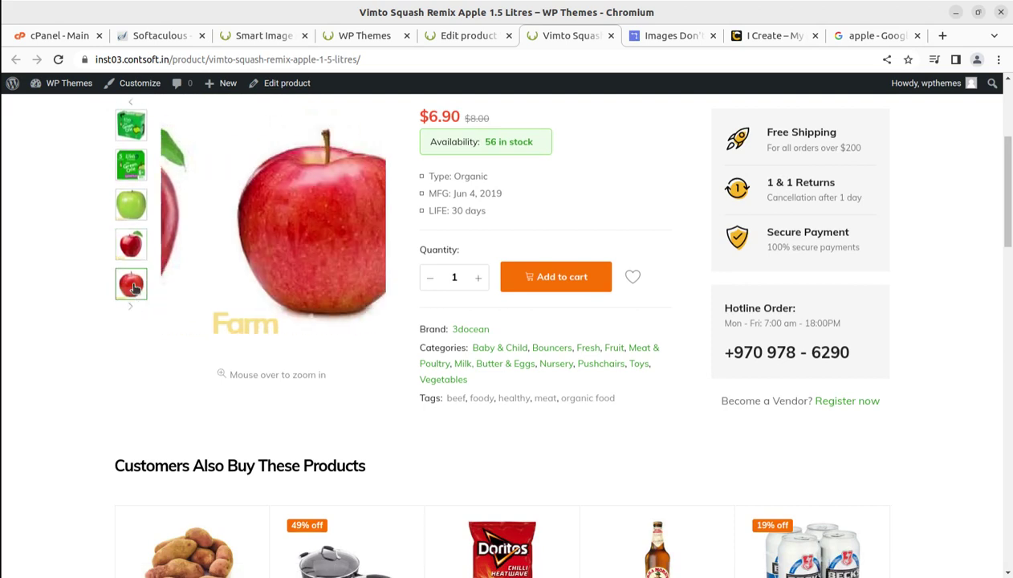
{"action": "left_click", "coordinate": [270, 246]}
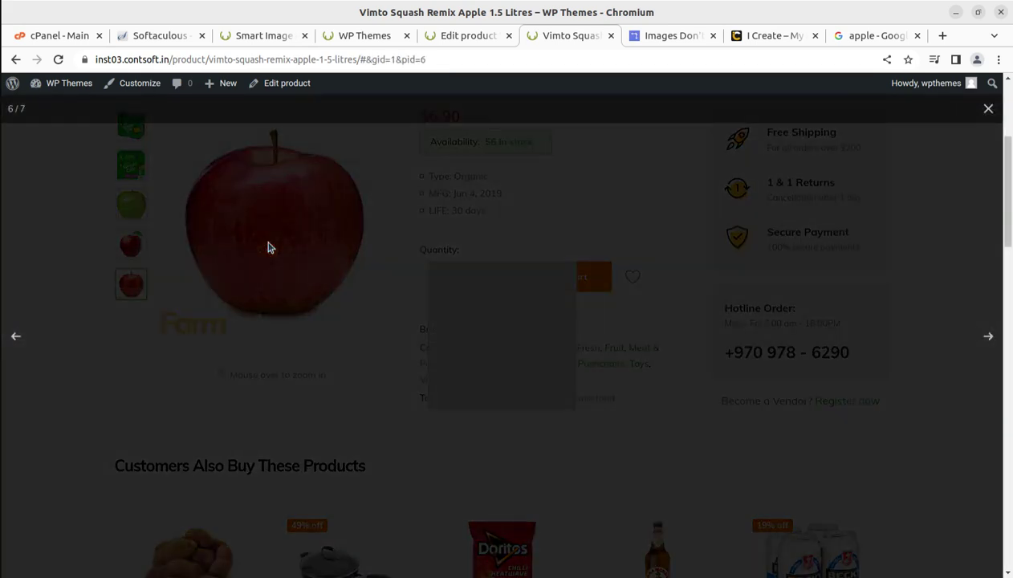
{"action": "left_click", "coordinate": [866, 136]}
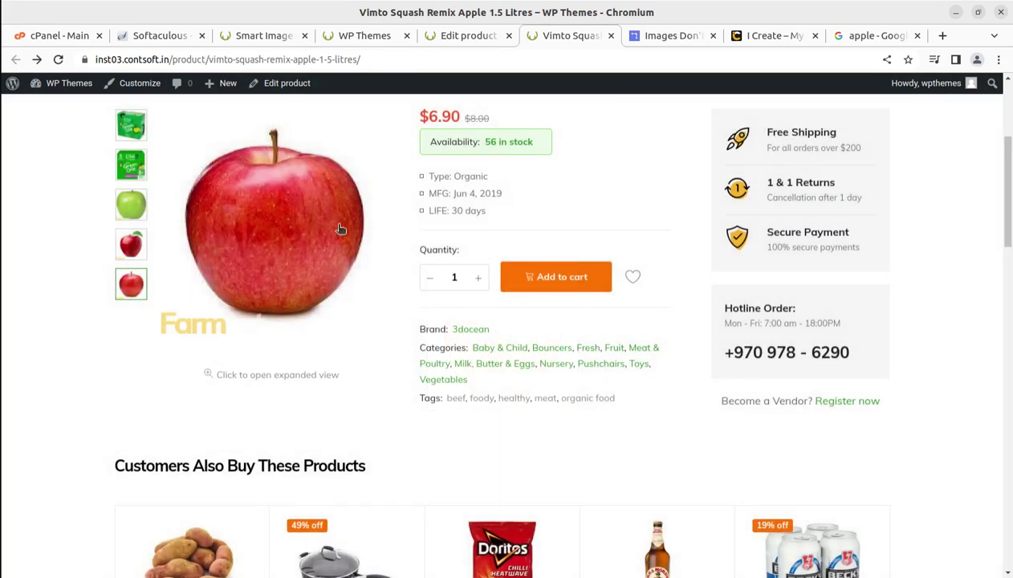
- Open the displayed red apple image in its own tab and check the size and format in its file name
{"action": "right_click", "coordinate": [317, 231]}
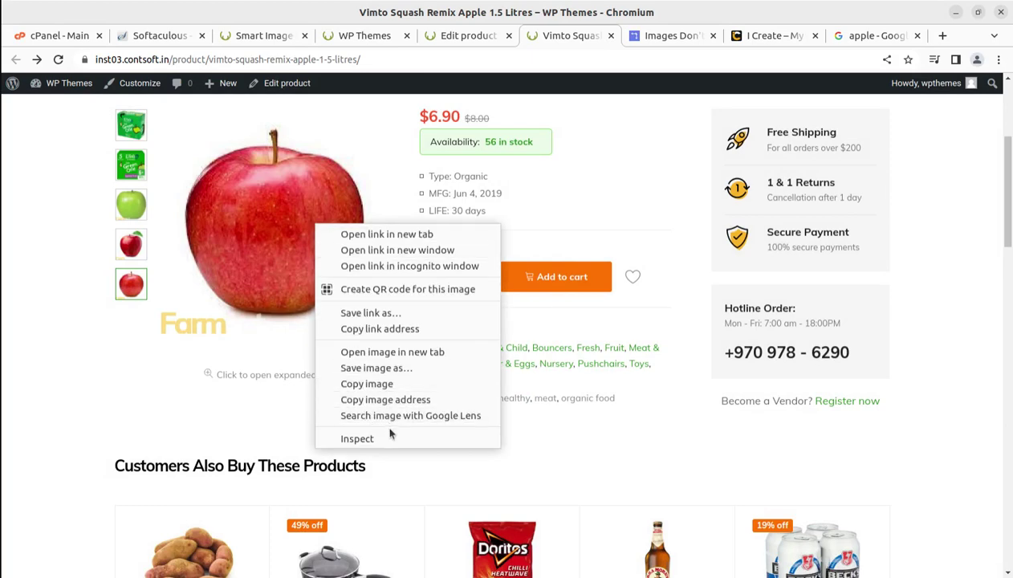
{"action": "left_click", "coordinate": [389, 353]}
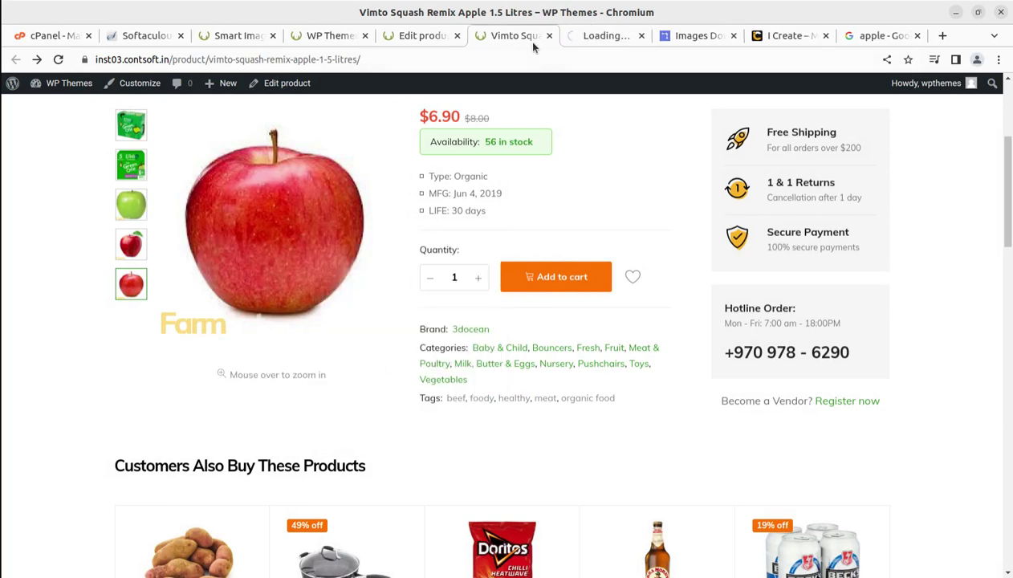
{"action": "left_click", "coordinate": [600, 38]}
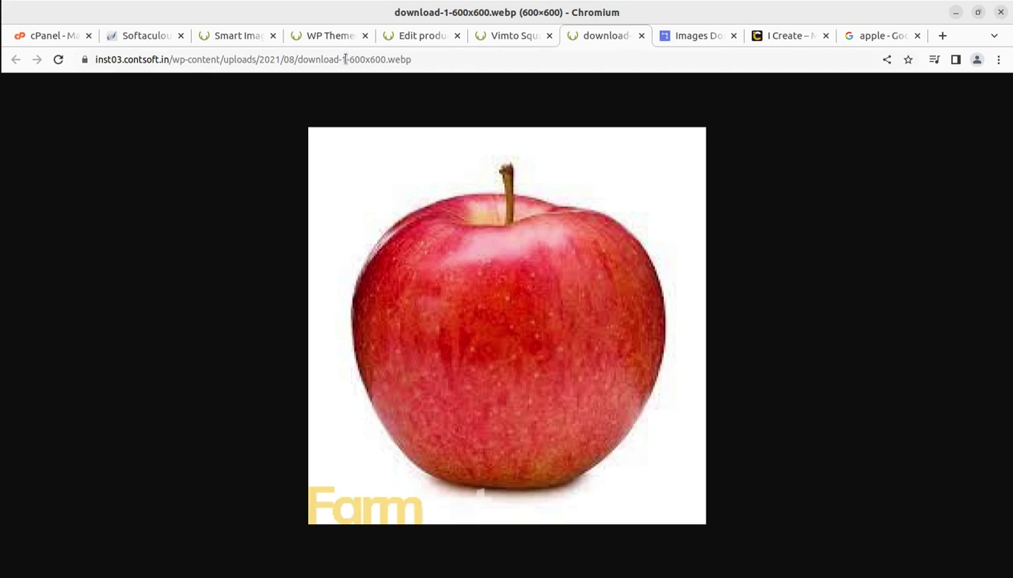
{"action": "left_click_drag", "start_coordinate": [348, 60], "coordinate": [388, 59]}
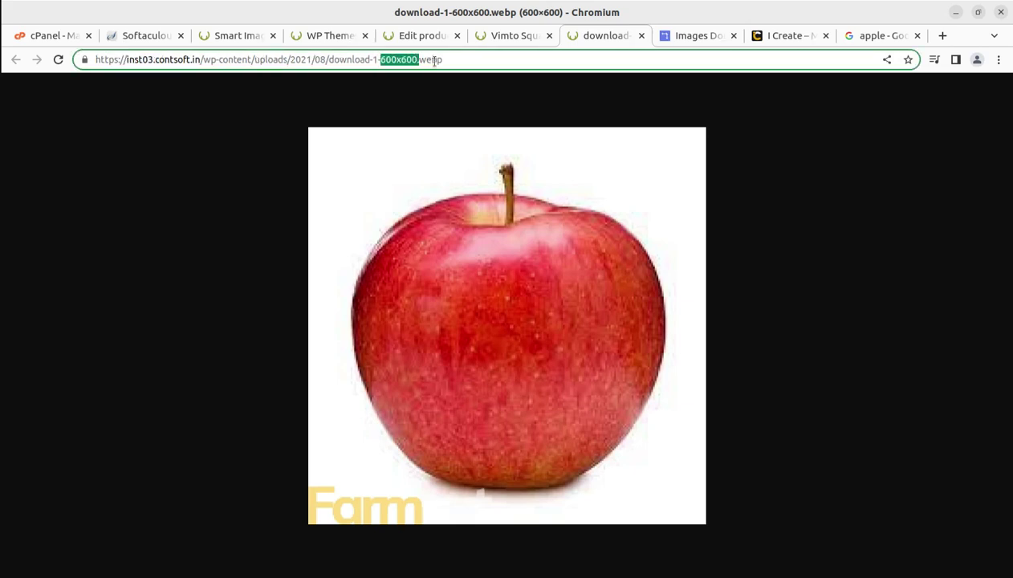
{"action": "left_click_drag", "start_coordinate": [464, 59], "coordinate": [382, 59]}
- In the Smart Image Resize settings, set the Woocommerce single image size to 640 wide by 640 high and save the changes
{"action": "left_click", "coordinate": [238, 40]}
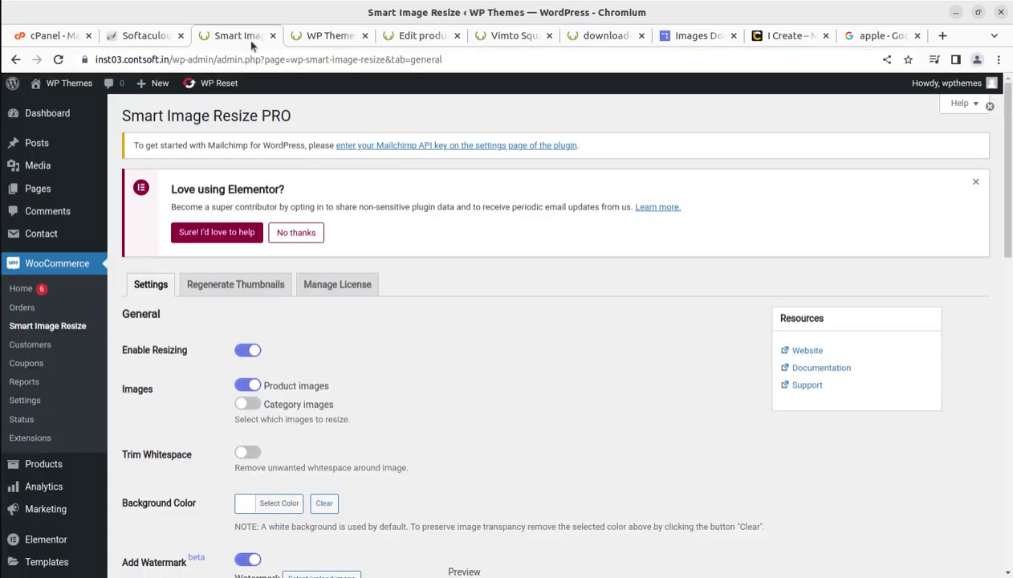
{"action": "scroll", "coordinate": [273, 377], "scroll_direction": "down", "scroll_amount": 4}
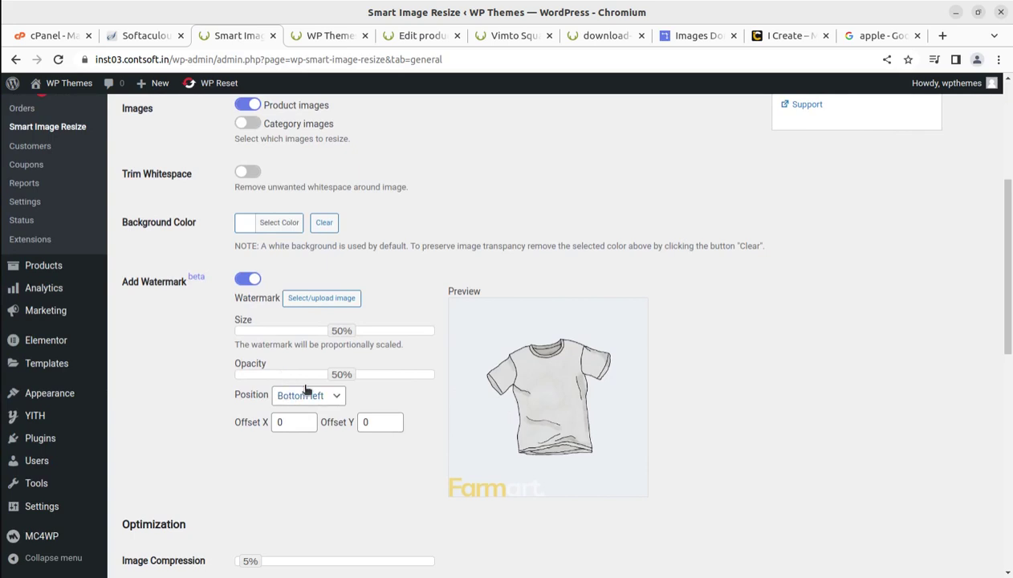
{"action": "scroll", "coordinate": [305, 392], "scroll_direction": "down", "scroll_amount": 2}
{"action": "scroll", "coordinate": [304, 391], "scroll_direction": "down", "scroll_amount": 3}
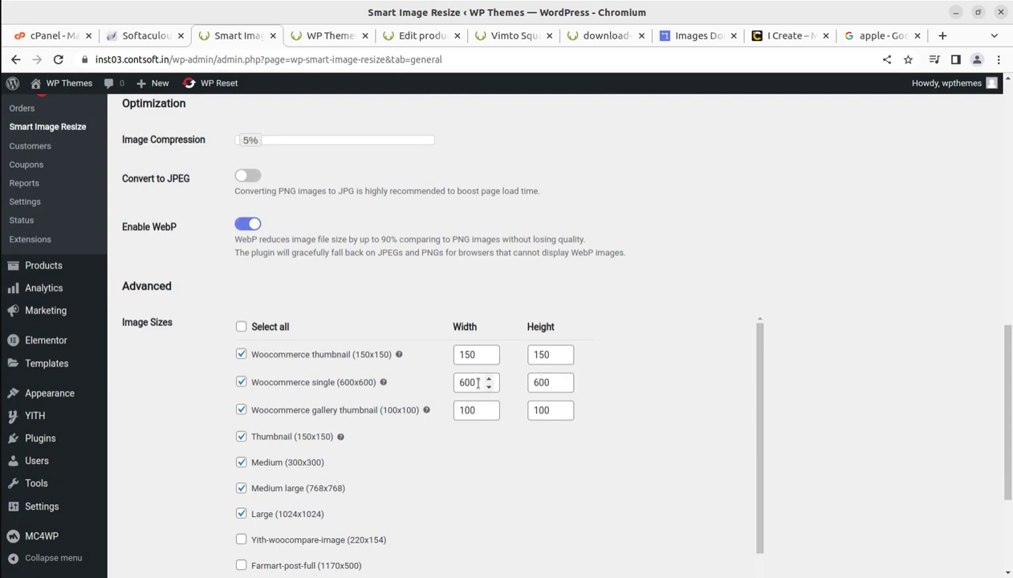
{"action": "left_click_drag", "start_coordinate": [479, 383], "coordinate": [449, 388]}
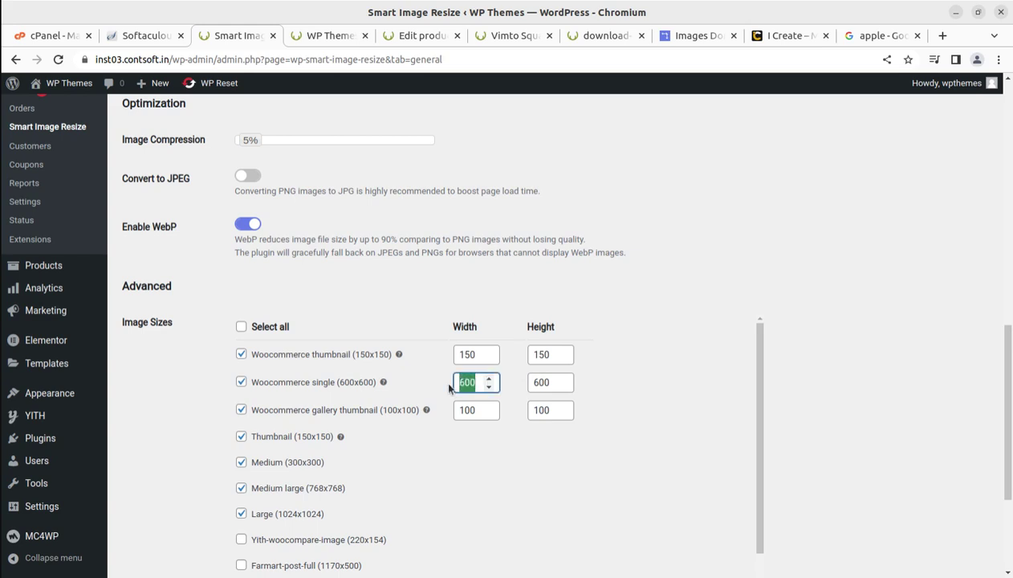
{"action": "type", "text": "6"}
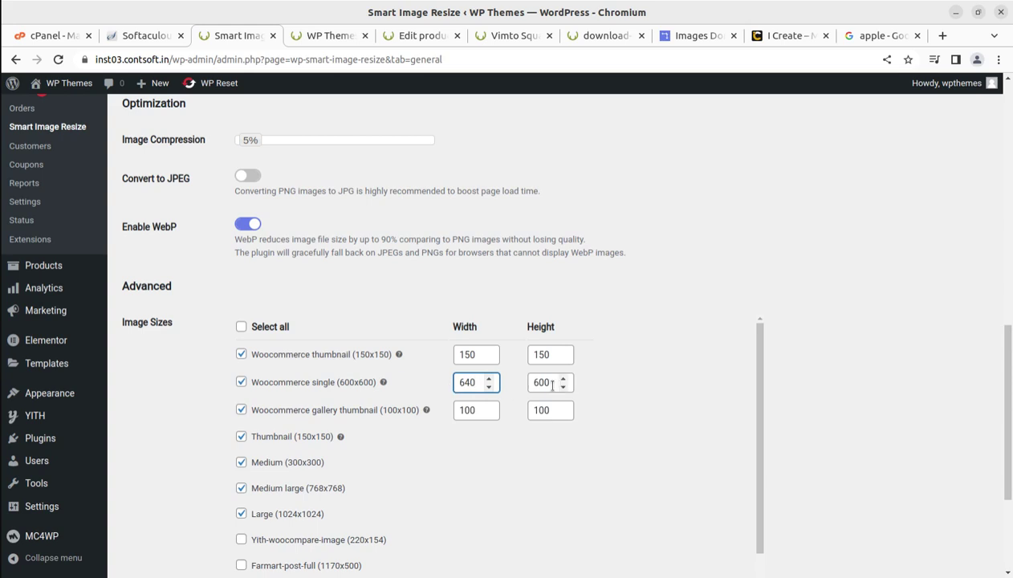
{"action": "left_click_drag", "start_coordinate": [552, 384], "coordinate": [523, 387]}
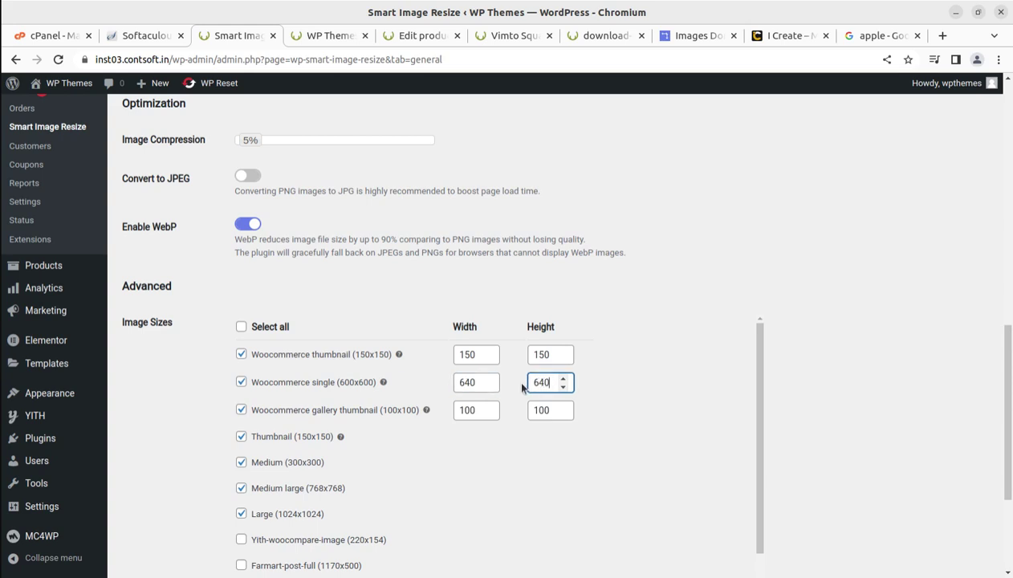
{"action": "type", "text": "640"}
{"action": "scroll", "coordinate": [570, 416], "scroll_direction": "down", "scroll_amount": 6}
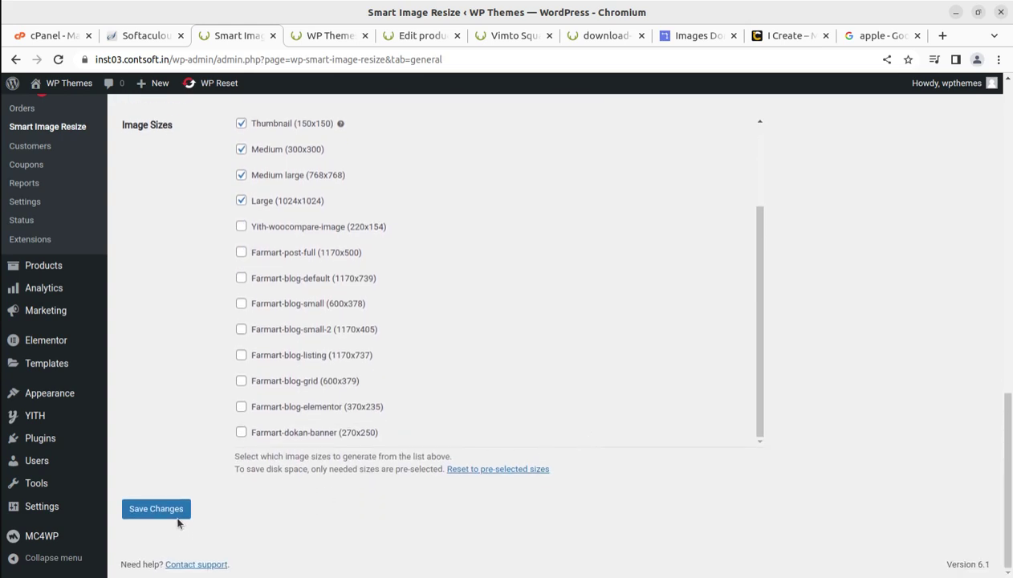
{"action": "left_click", "coordinate": [170, 516]}
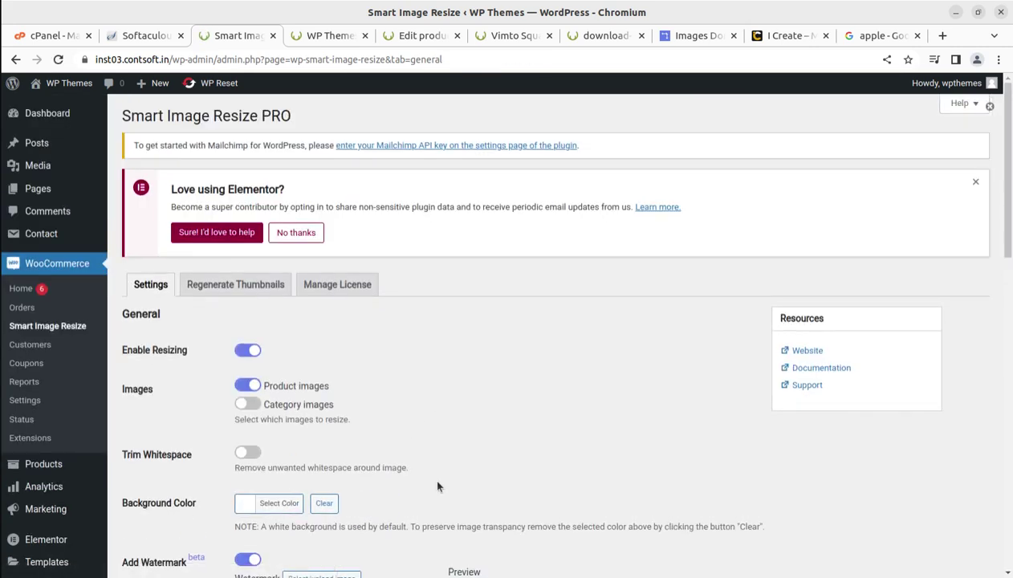
- Remove the green apple, both red apples and the apple tree image from the product gallery of Vimto Squash Remix Apple 1.5 Litres
{"action": "left_click", "coordinate": [324, 35]}
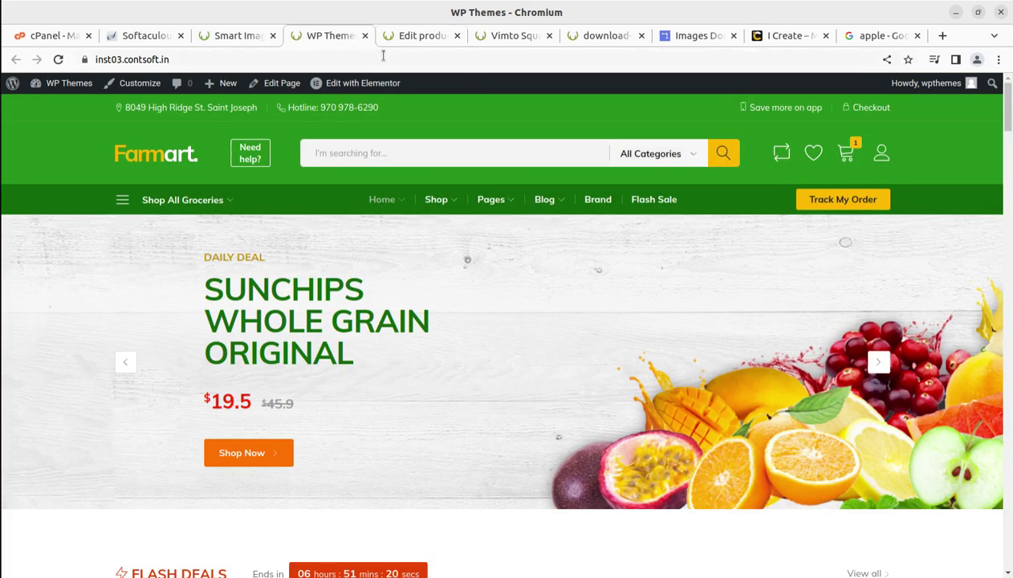
{"action": "left_click", "coordinate": [413, 37]}
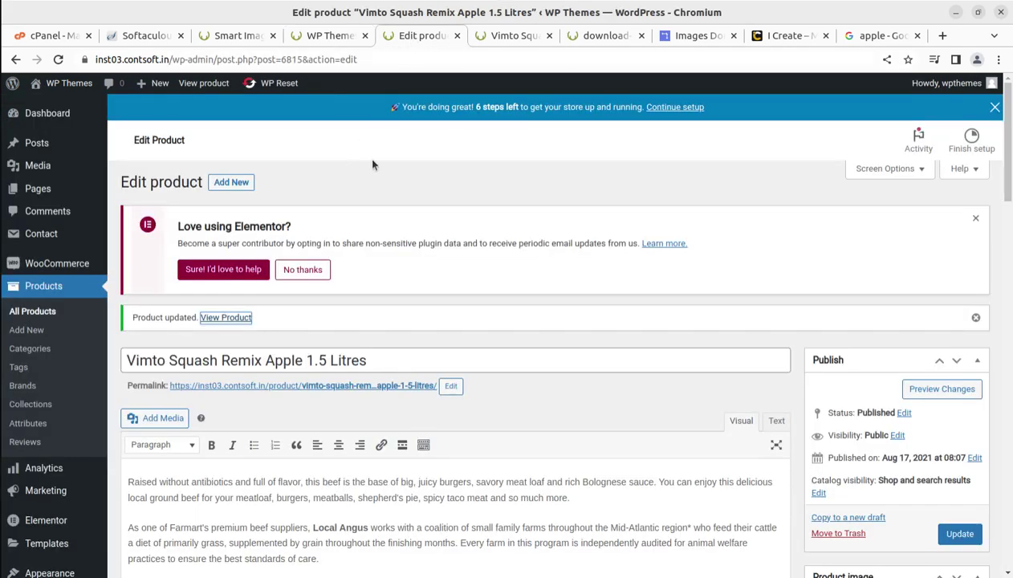
{"action": "left_click", "coordinate": [520, 38]}
{"action": "mouse_move", "coordinate": [68, 85]}
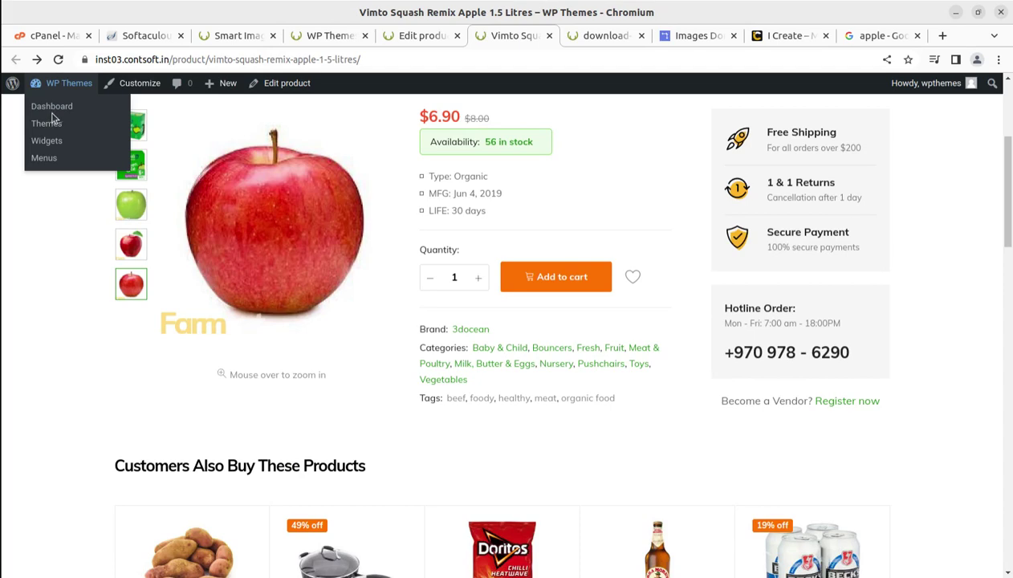
{"action": "left_click", "coordinate": [413, 35]}
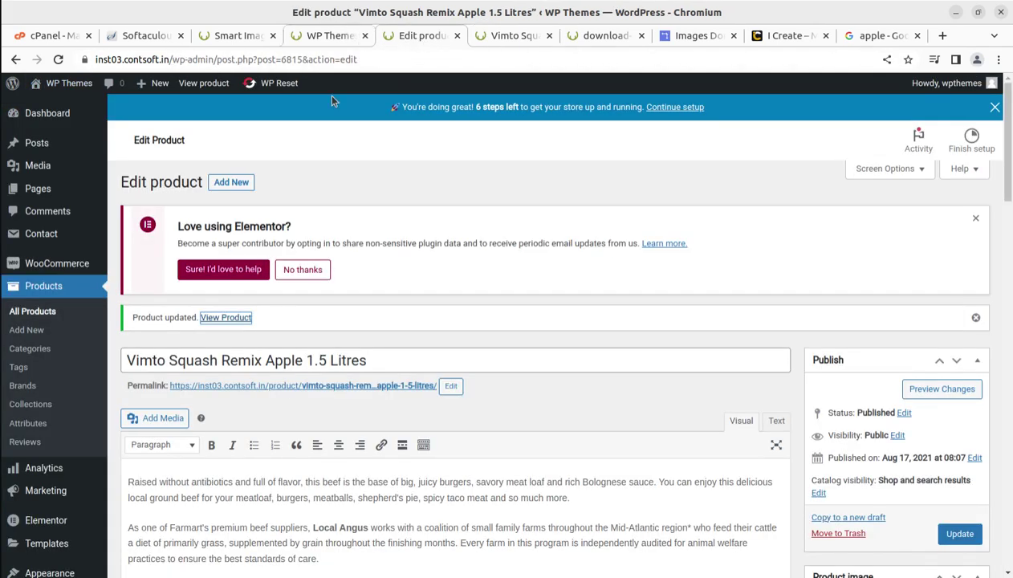
{"action": "scroll", "coordinate": [674, 446], "scroll_direction": "down", "scroll_amount": 10}
{"action": "scroll", "coordinate": [675, 446], "scroll_direction": "down", "scroll_amount": 2}
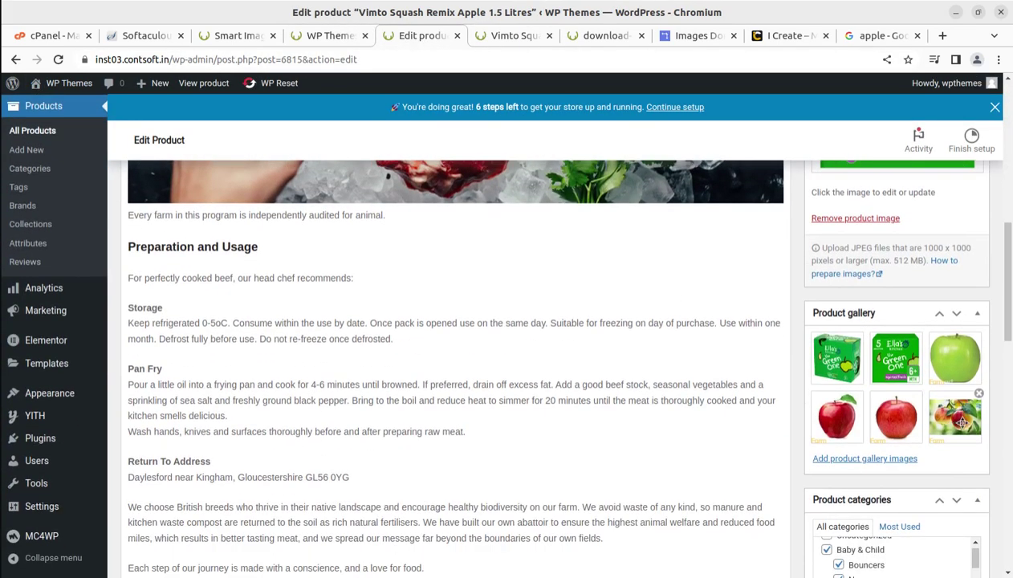
{"action": "left_click", "coordinate": [920, 393]}
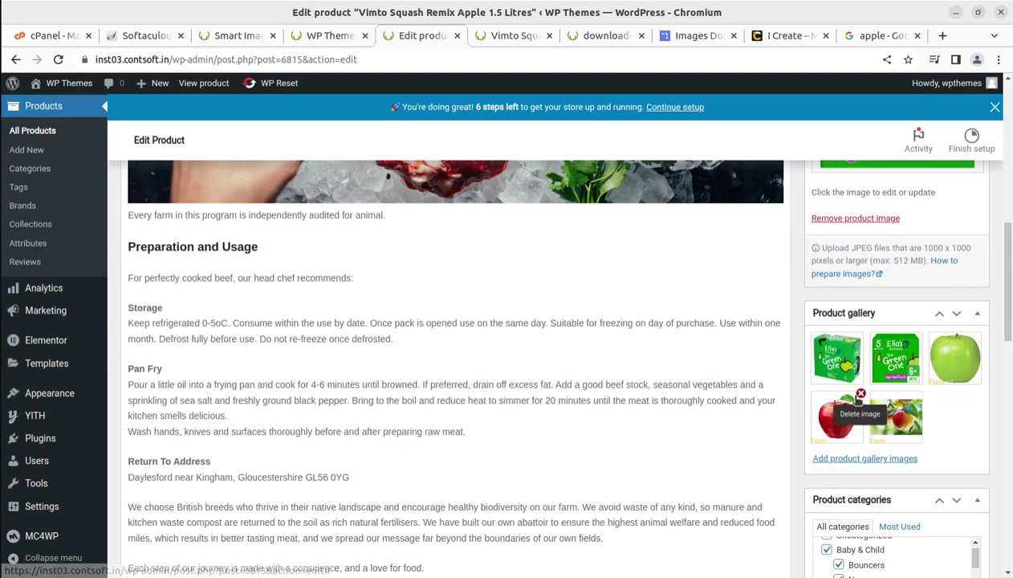
{"action": "left_click", "coordinate": [861, 392]}
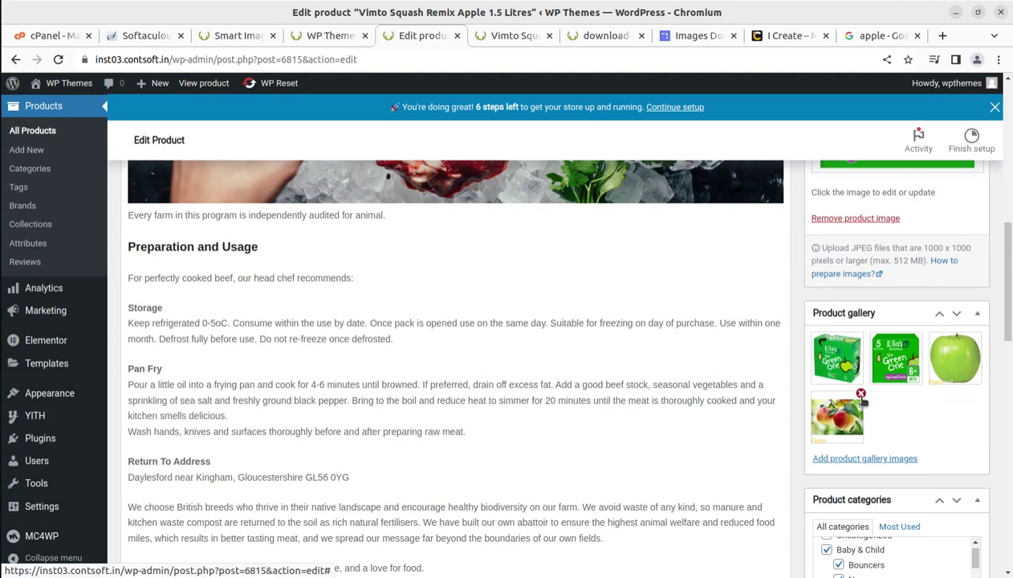
{"action": "left_click", "coordinate": [979, 335]}
{"action": "left_click", "coordinate": [978, 336]}
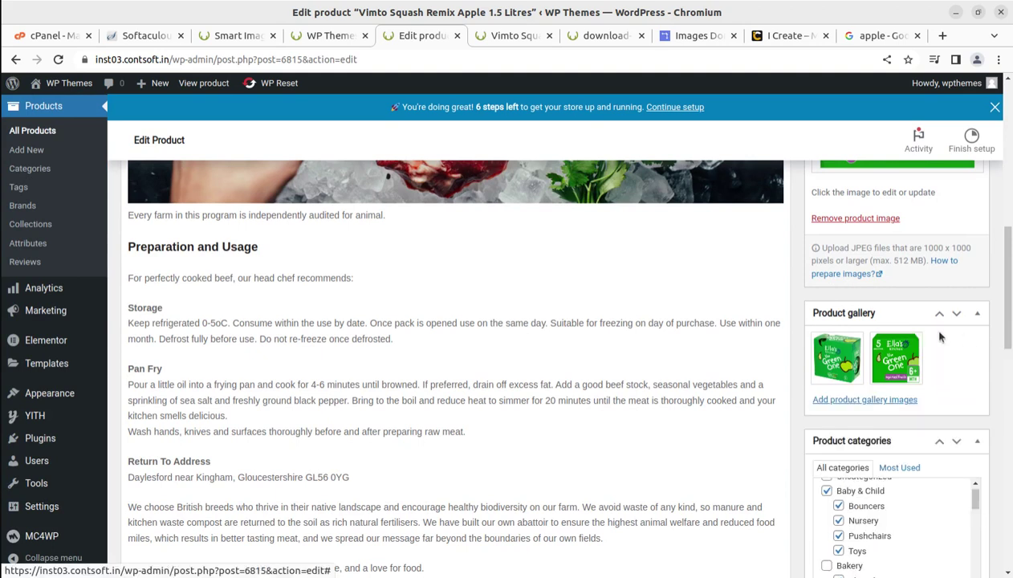
- Update the Vimto Squash Remix Apple 1.5 Litres product to save its gallery changes
{"action": "scroll", "coordinate": [915, 313], "scroll_direction": "up", "scroll_amount": 3}
{"action": "scroll", "coordinate": [900, 354], "scroll_direction": "down", "scroll_amount": 2}
{"action": "scroll", "coordinate": [897, 356], "scroll_direction": "down", "scroll_amount": 1}
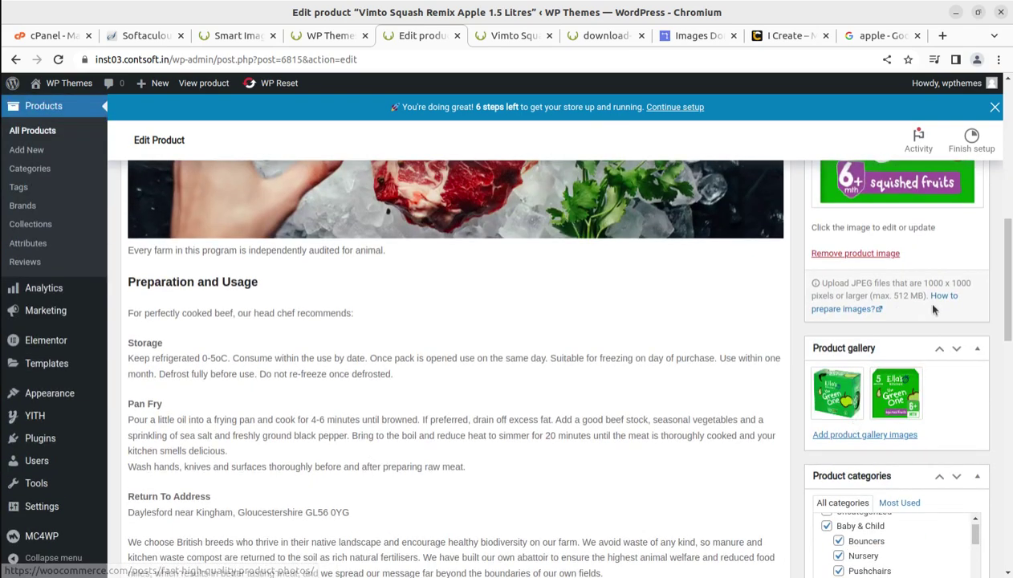
{"action": "scroll", "coordinate": [939, 241], "scroll_direction": "up", "scroll_amount": 3}
{"action": "left_click", "coordinate": [959, 184]}
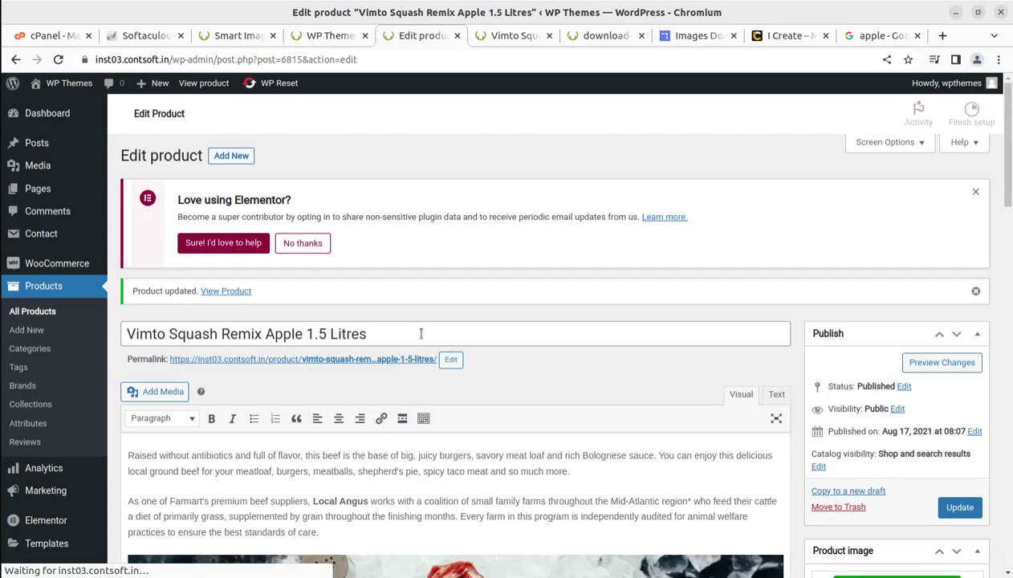
{"action": "scroll", "coordinate": [421, 333], "scroll_direction": "down", "scroll_amount": 3}
{"action": "scroll", "coordinate": [420, 335], "scroll_direction": "up", "scroll_amount": 3}
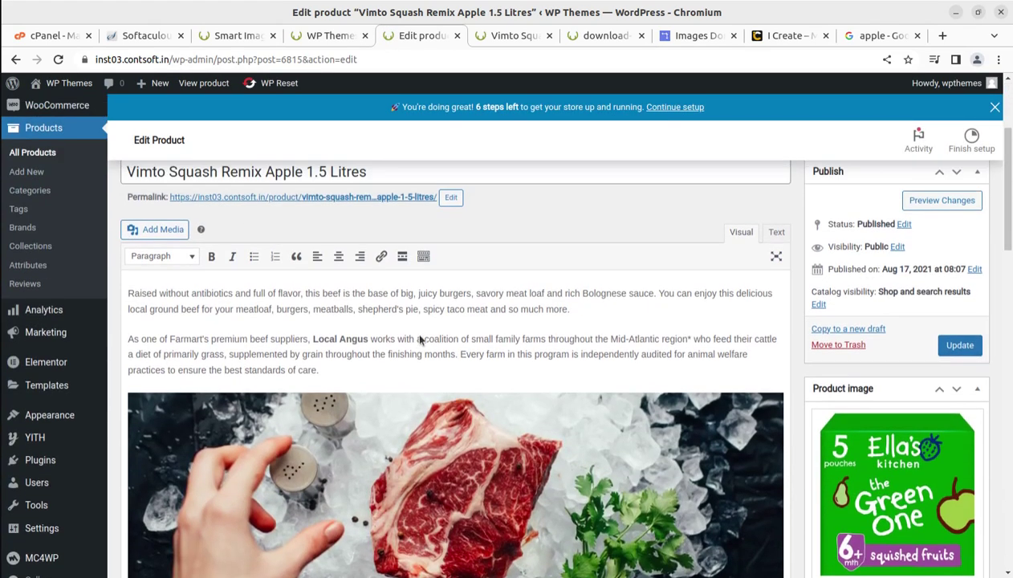
- From the Smart Image Resize settings page, open the Media Library in a new browser tab
{"action": "left_click", "coordinate": [332, 38]}
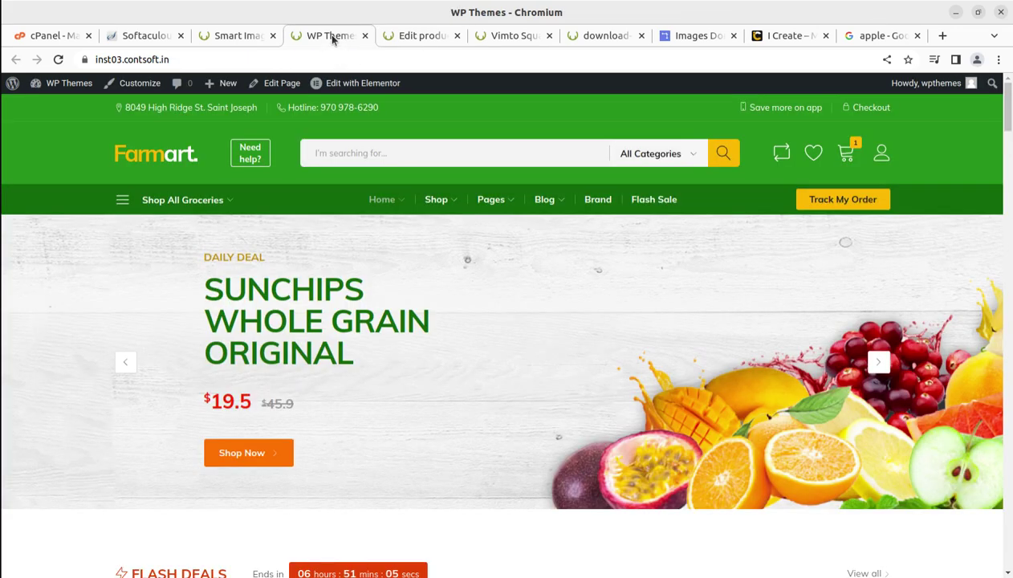
{"action": "left_click", "coordinate": [234, 35]}
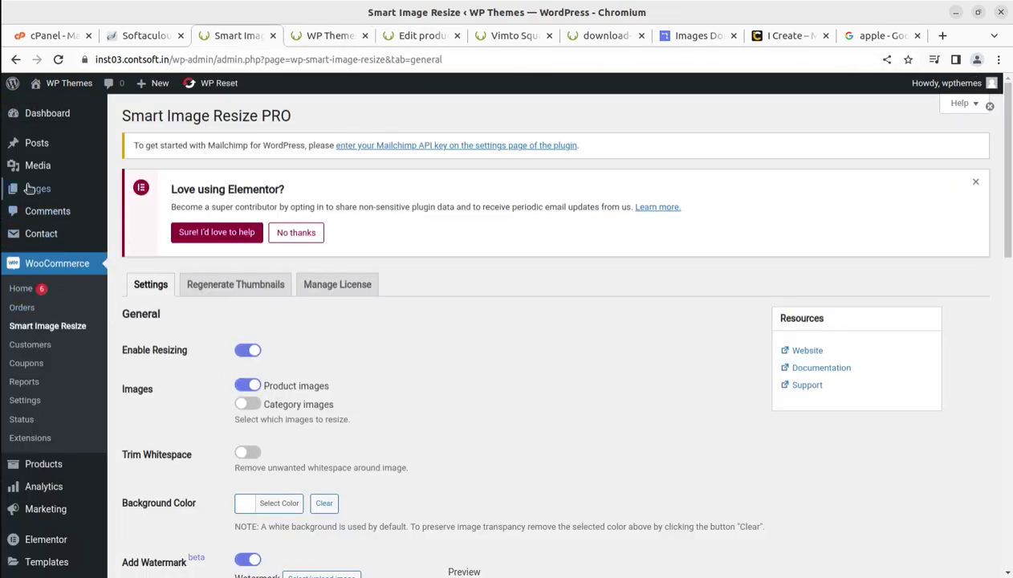
{"action": "mouse_move", "coordinate": [85, 166]}
{"action": "middle_click", "coordinate": [128, 169]}
{"action": "left_click", "coordinate": [293, 35]}
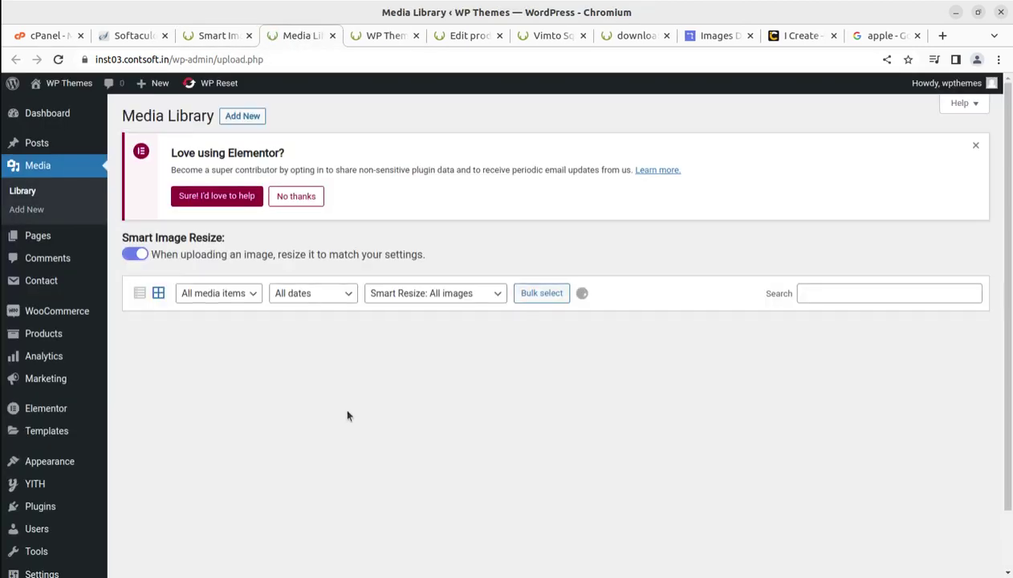
- Permanently delete download-2.jpeg, download-1.jpeg, download.jpeg and apple-granny-smith.png from the Media Library
{"action": "left_click", "coordinate": [200, 350]}
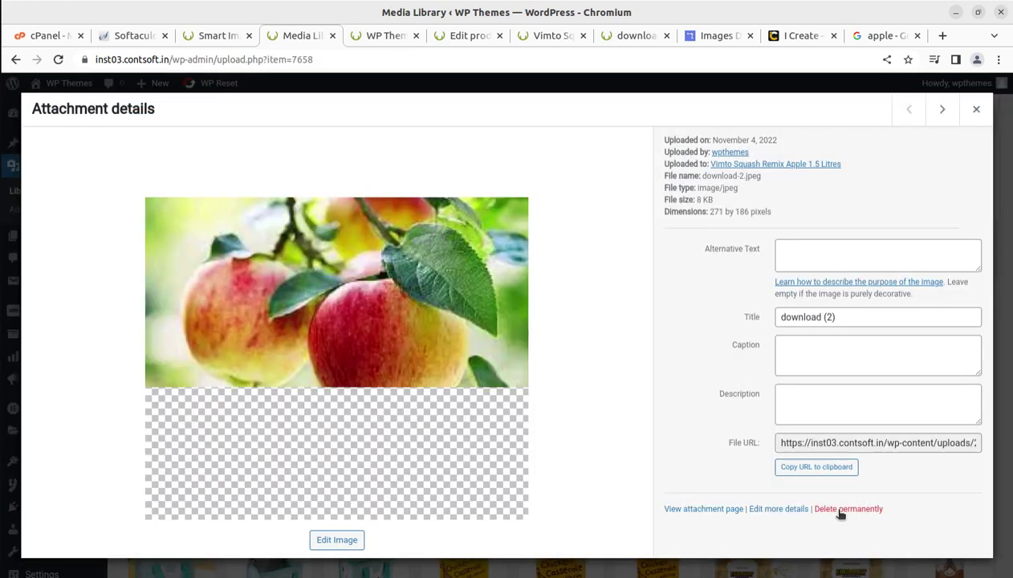
{"action": "left_click", "coordinate": [840, 511]}
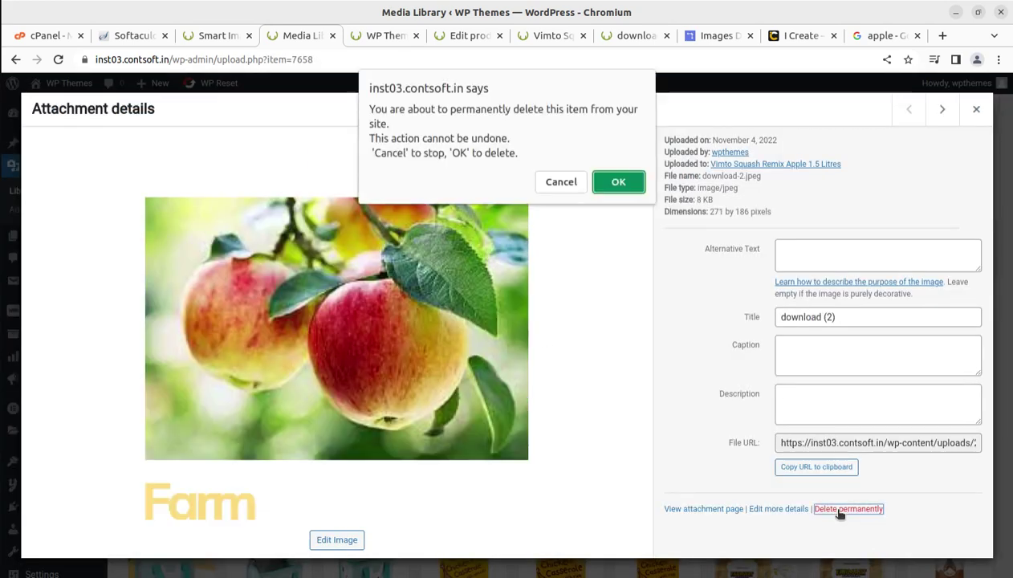
{"action": "left_click", "coordinate": [619, 183]}
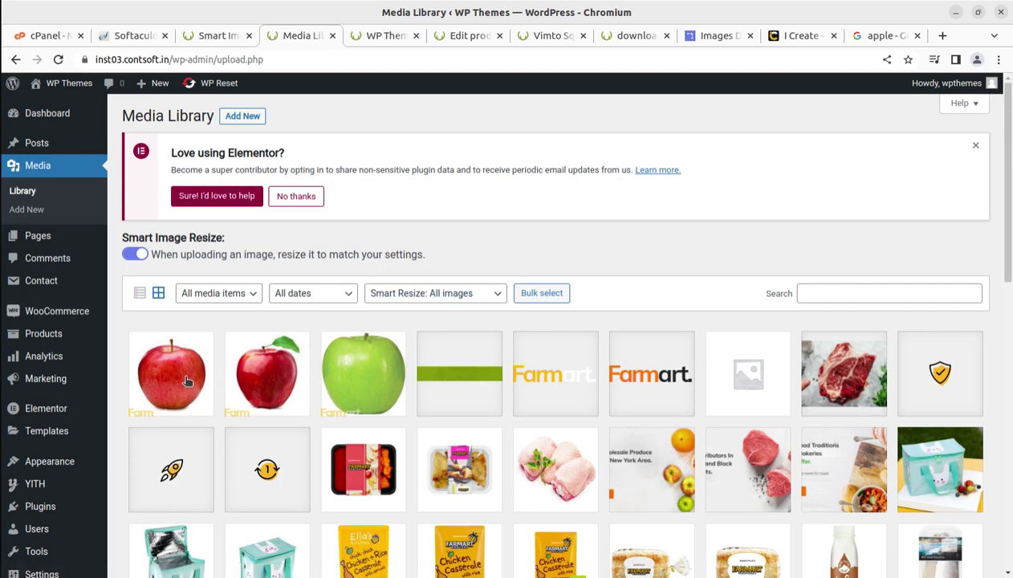
{"action": "left_click", "coordinate": [186, 381]}
{"action": "left_click", "coordinate": [835, 507]}
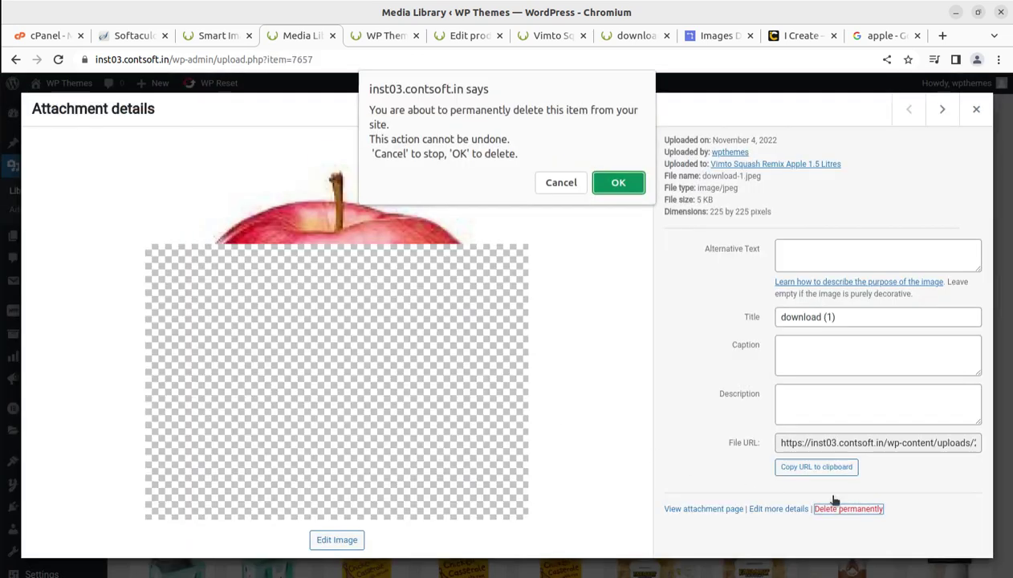
{"action": "left_click", "coordinate": [617, 183]}
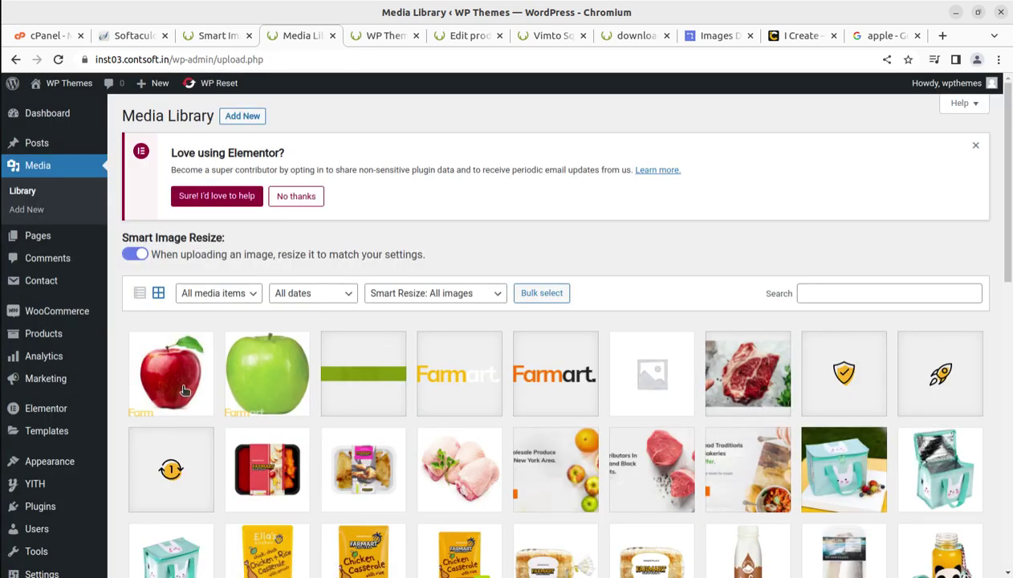
{"action": "left_click", "coordinate": [184, 391]}
{"action": "left_click", "coordinate": [835, 509]}
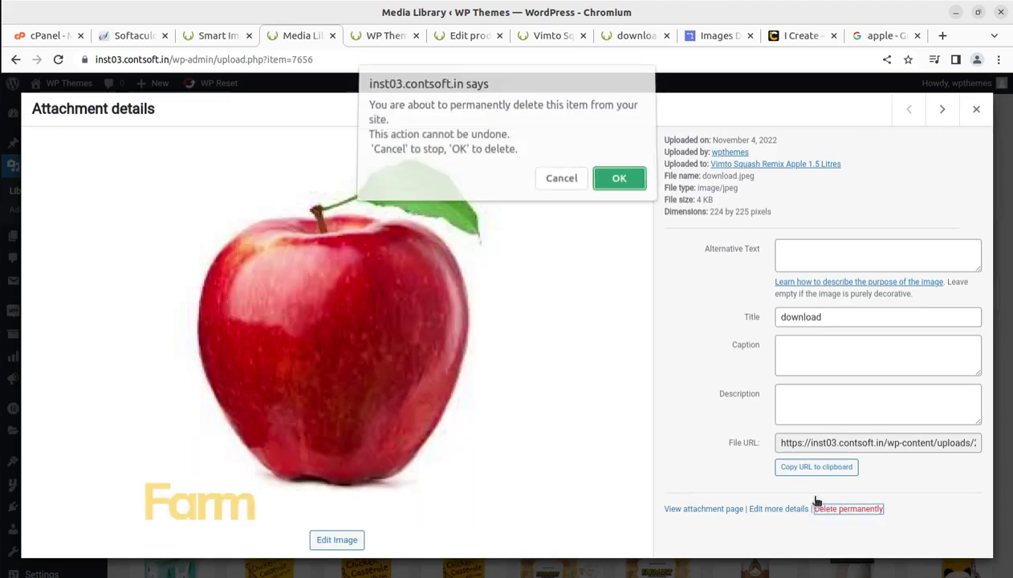
{"action": "left_click", "coordinate": [610, 183]}
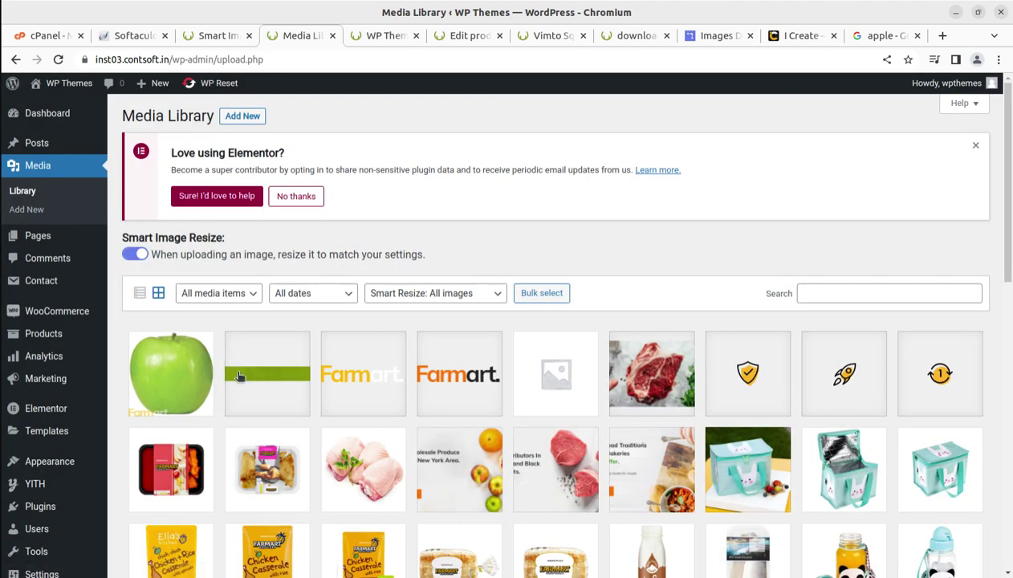
{"action": "left_click", "coordinate": [185, 382]}
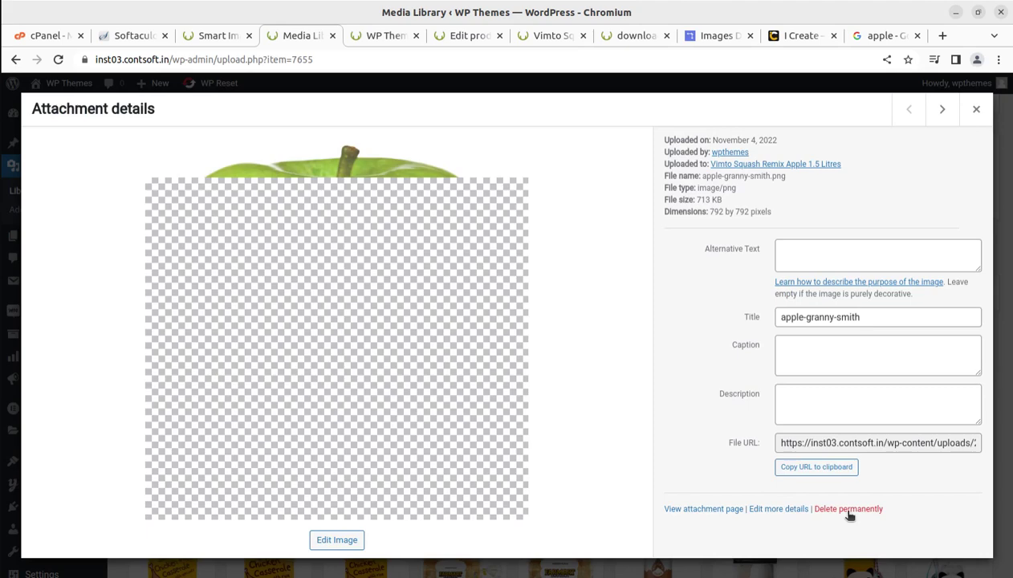
{"action": "left_click", "coordinate": [846, 510]}
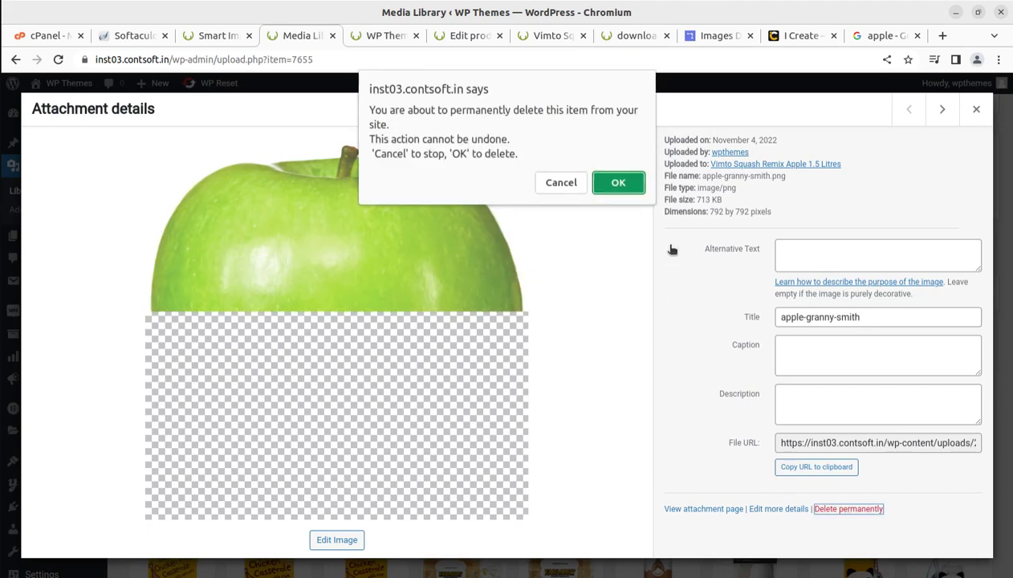
{"action": "left_click", "coordinate": [627, 180]}
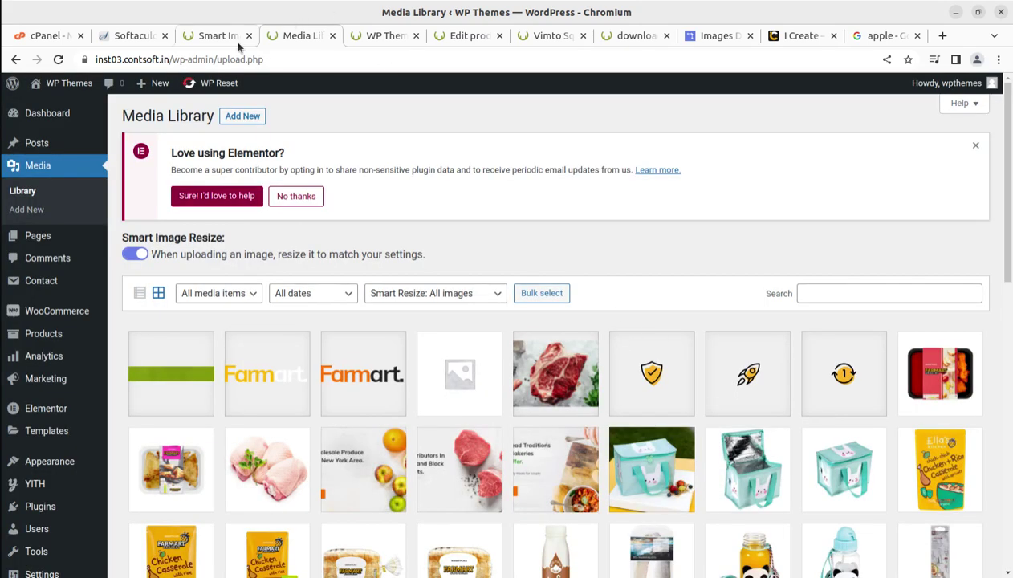
- Turn on Trim Whitespace in the Smart Image Resize settings and review the watermark, optimization and image size options
{"action": "left_click", "coordinate": [231, 36]}
{"action": "scroll", "coordinate": [407, 370], "scroll_direction": "down", "scroll_amount": 3}
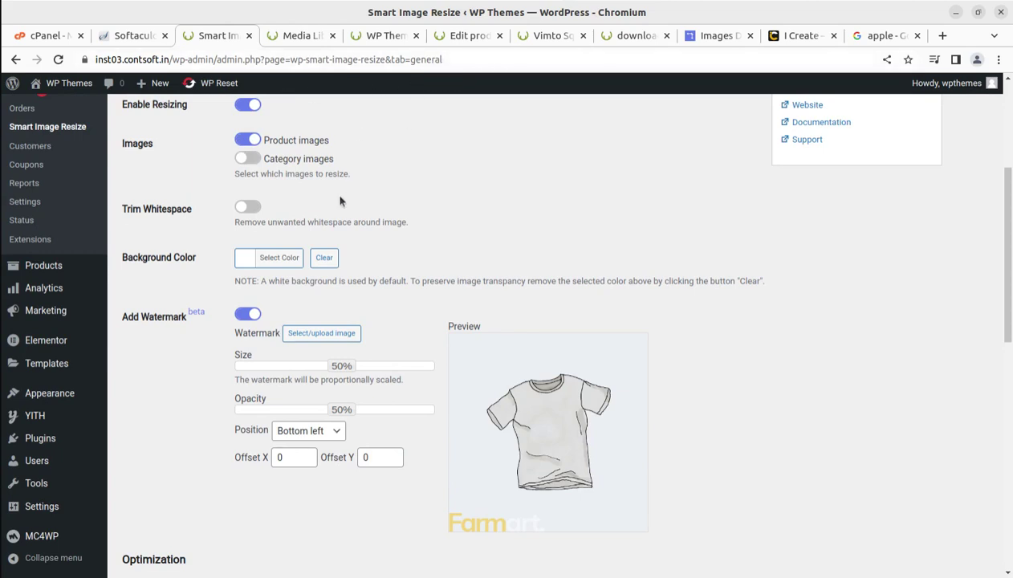
{"action": "left_click", "coordinate": [249, 208]}
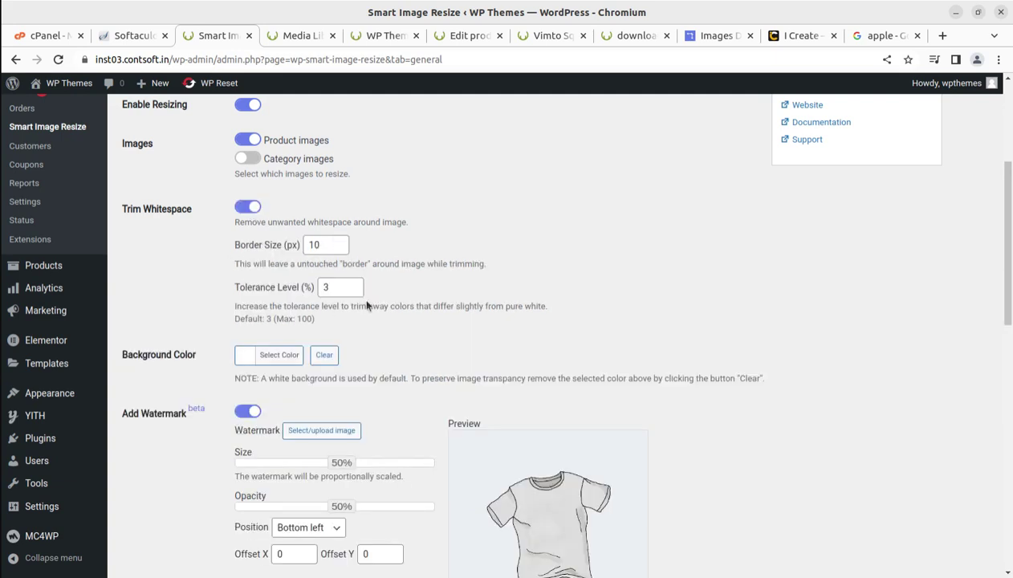
{"action": "scroll", "coordinate": [325, 325], "scroll_direction": "down", "scroll_amount": 3}
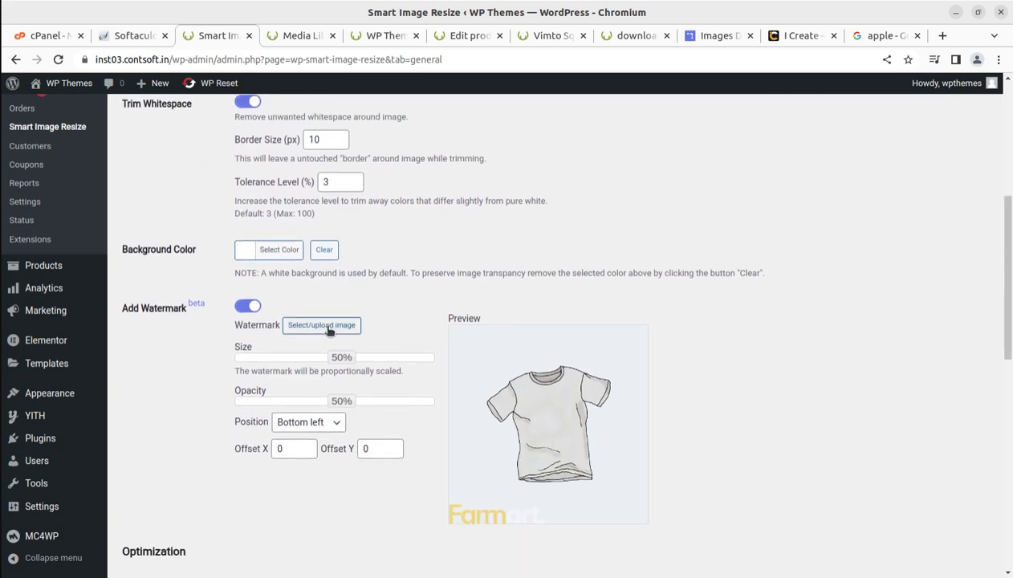
{"action": "scroll", "coordinate": [299, 377], "scroll_direction": "down", "scroll_amount": 2}
{"action": "scroll", "coordinate": [302, 384], "scroll_direction": "down", "scroll_amount": 5}
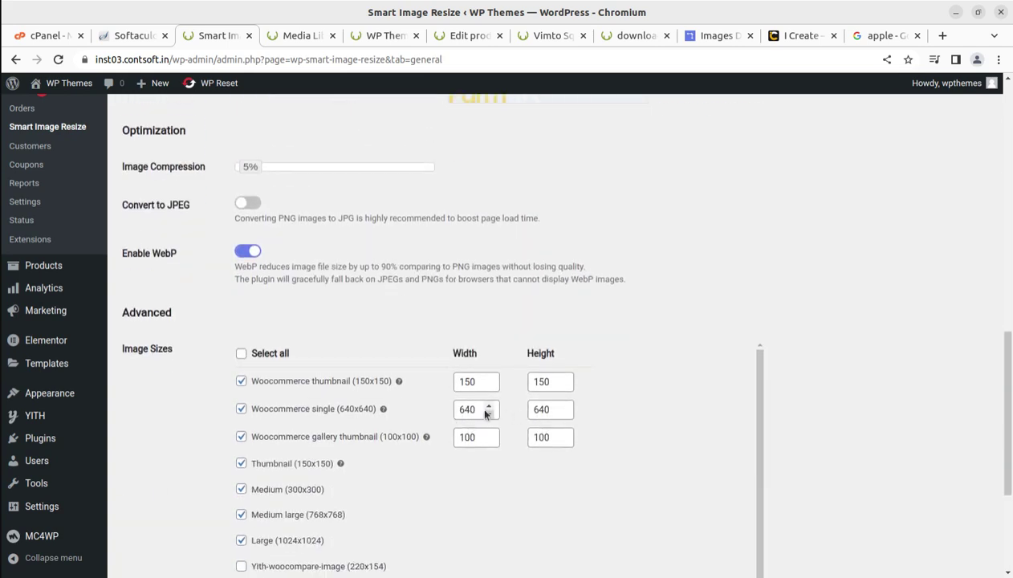
{"action": "scroll", "coordinate": [617, 409], "scroll_direction": "down", "scroll_amount": 2}
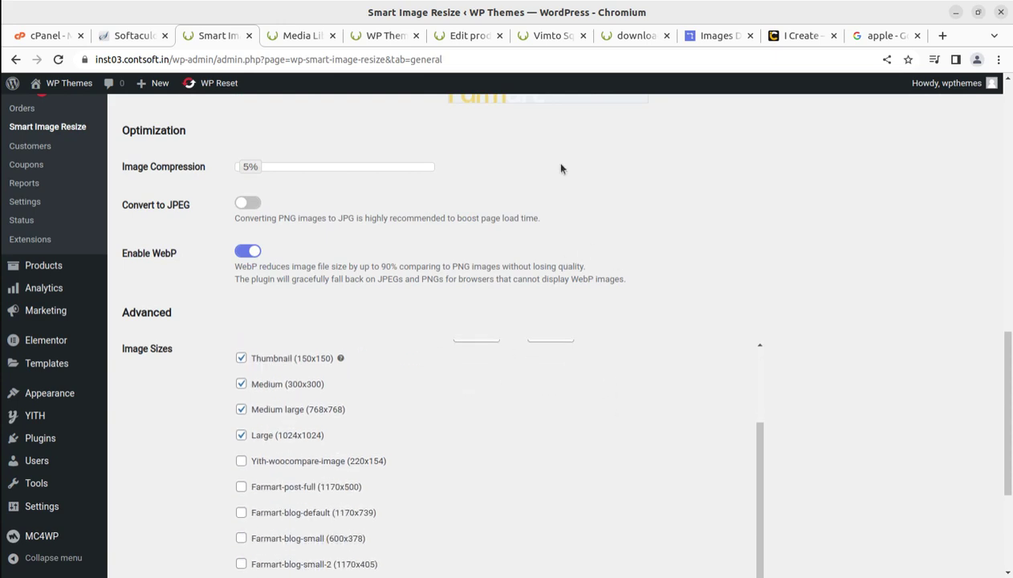
- Reload the Vimto Squash Remix Apple 1.5 Litres product page and check the images in its gallery
{"action": "left_click", "coordinate": [536, 36]}
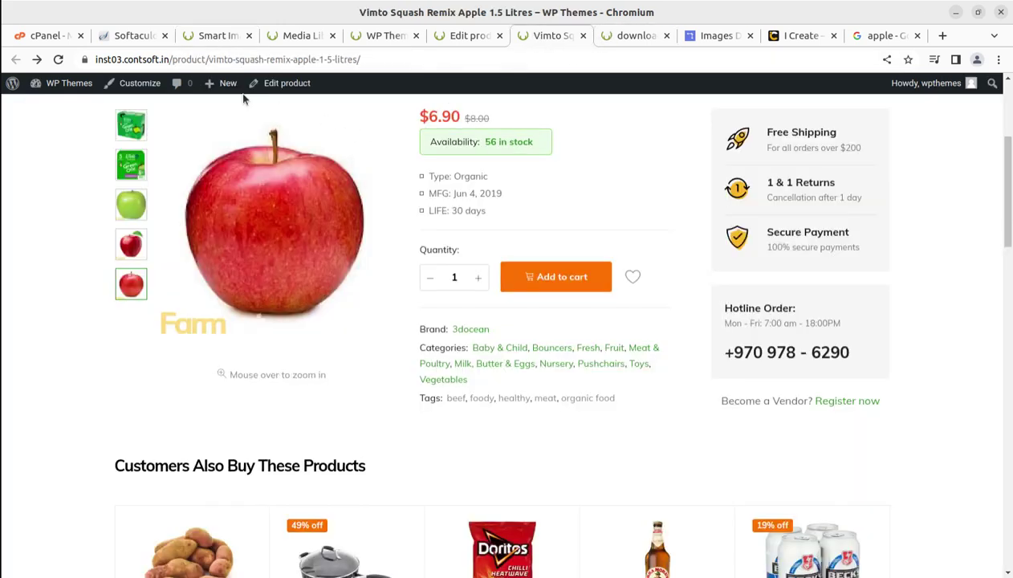
{"action": "left_click", "coordinate": [58, 60]}
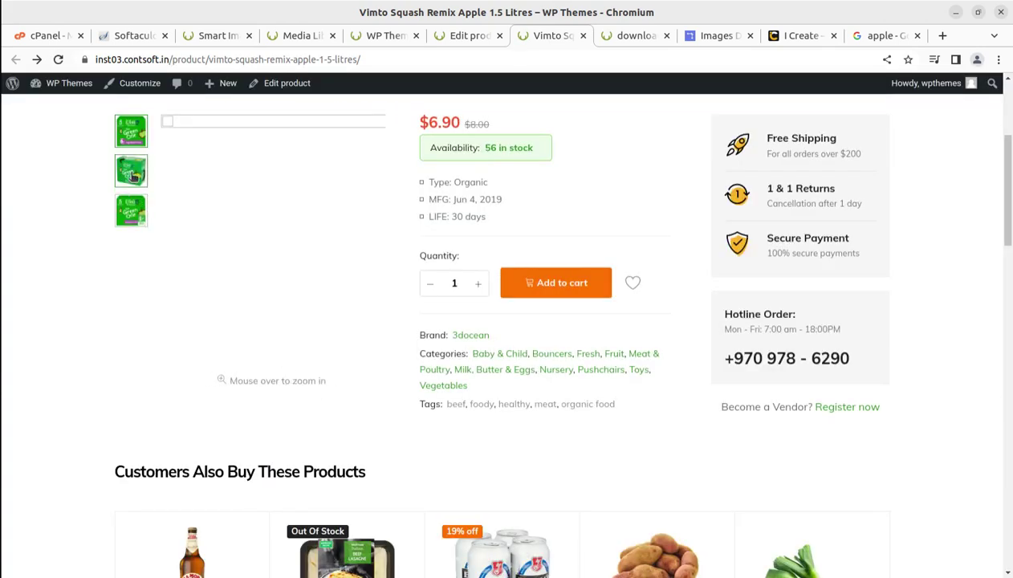
{"action": "scroll", "coordinate": [132, 173], "scroll_direction": "up", "scroll_amount": 3}
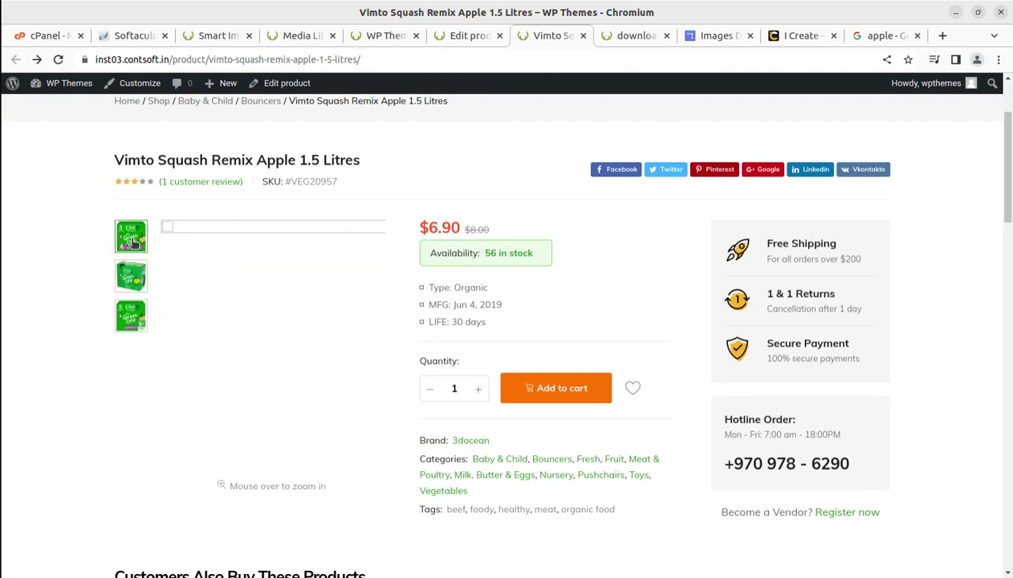
{"action": "left_click", "coordinate": [132, 269]}
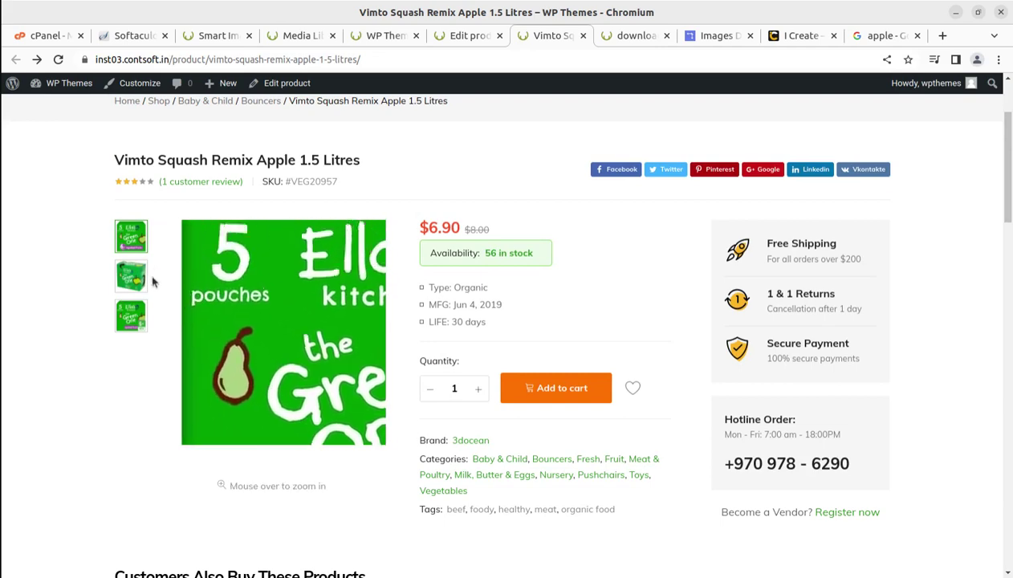
- Open the displayed Ella's Kitchen main product image in its own tab and check its dimensions and file format
{"action": "right_click", "coordinate": [265, 297]}
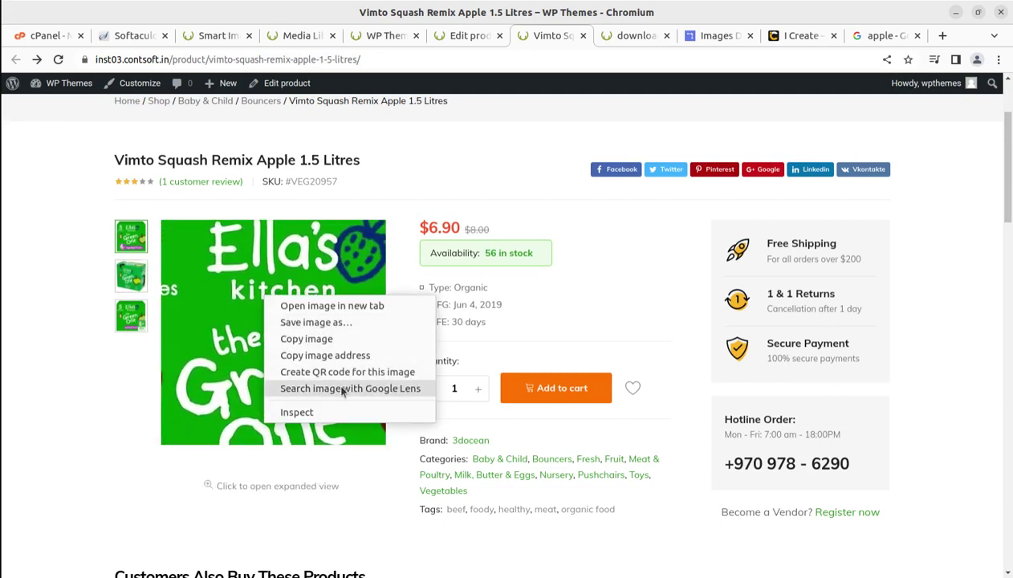
{"action": "left_click", "coordinate": [330, 306]}
{"action": "left_click", "coordinate": [567, 35]}
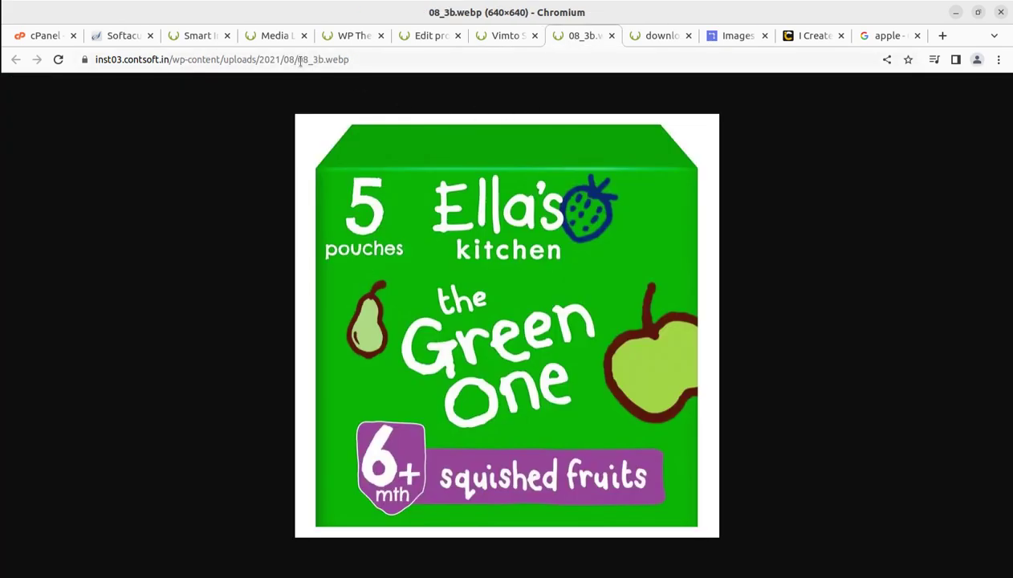
- Inspect the HTML element of the opened Ella's Kitchen image 08_3b.webp and close its tab
{"action": "right_click", "coordinate": [448, 305]}
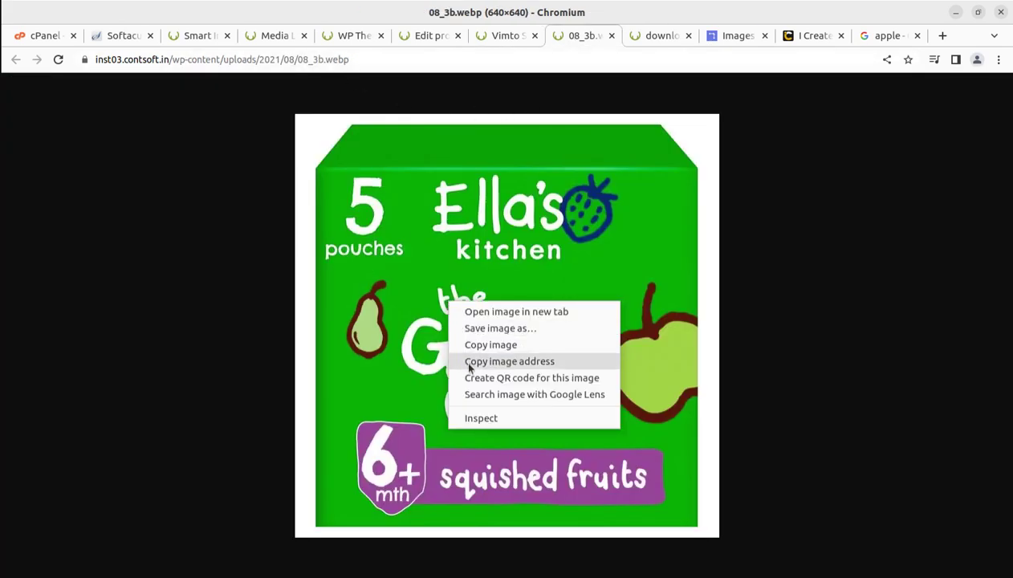
{"action": "left_click", "coordinate": [475, 415]}
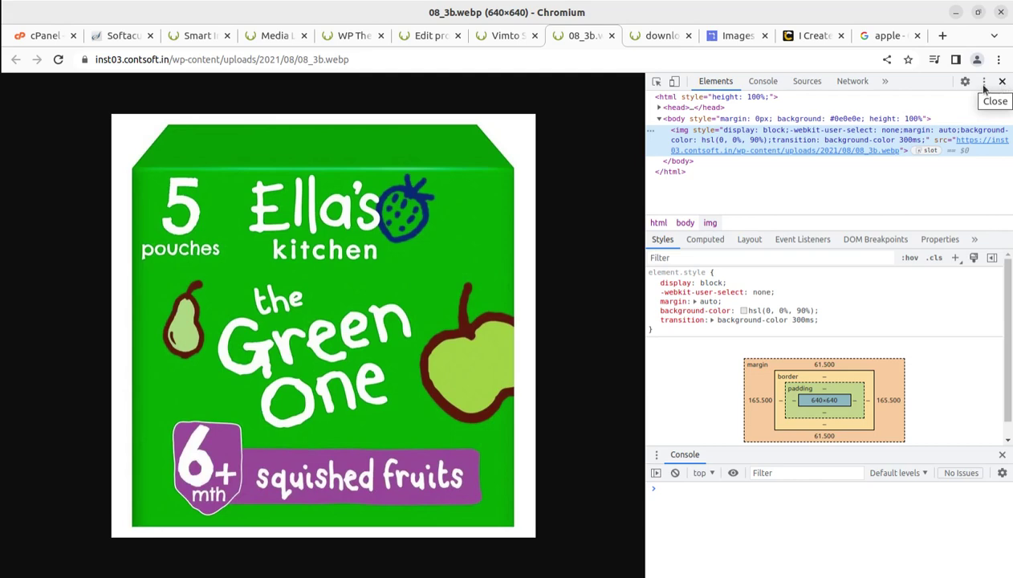
{"action": "left_click", "coordinate": [612, 35]}
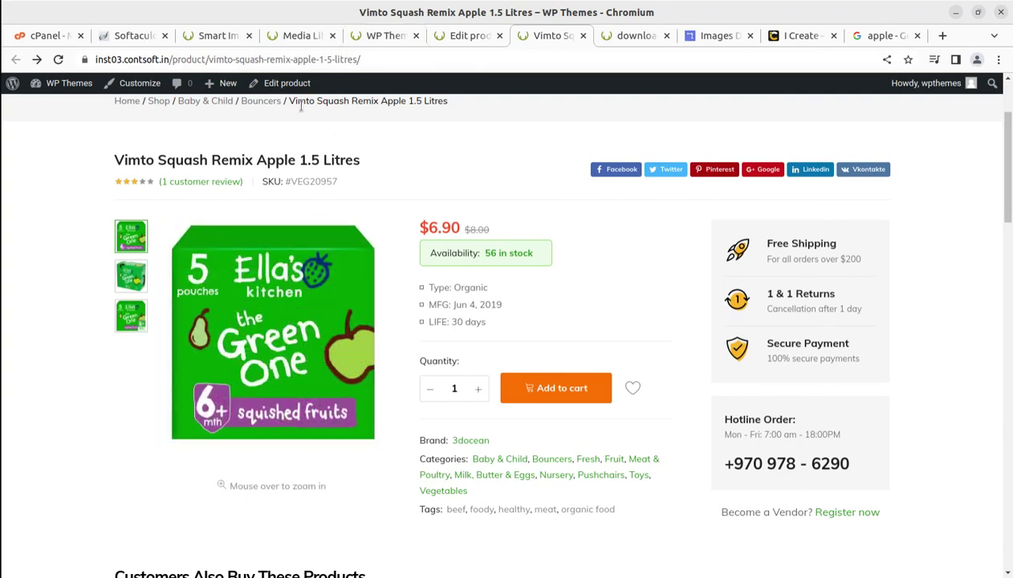
- Return to the Vimto Squash Remix Apple 1.5 Litres product editor and open the dialog for adding product gallery images
{"action": "left_click", "coordinate": [294, 37]}
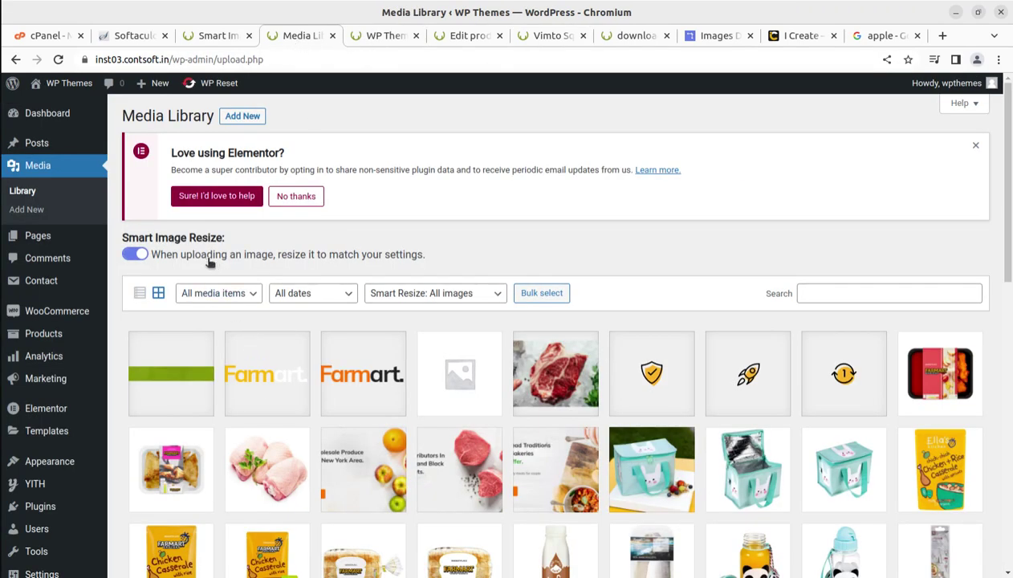
{"action": "left_click", "coordinate": [376, 37]}
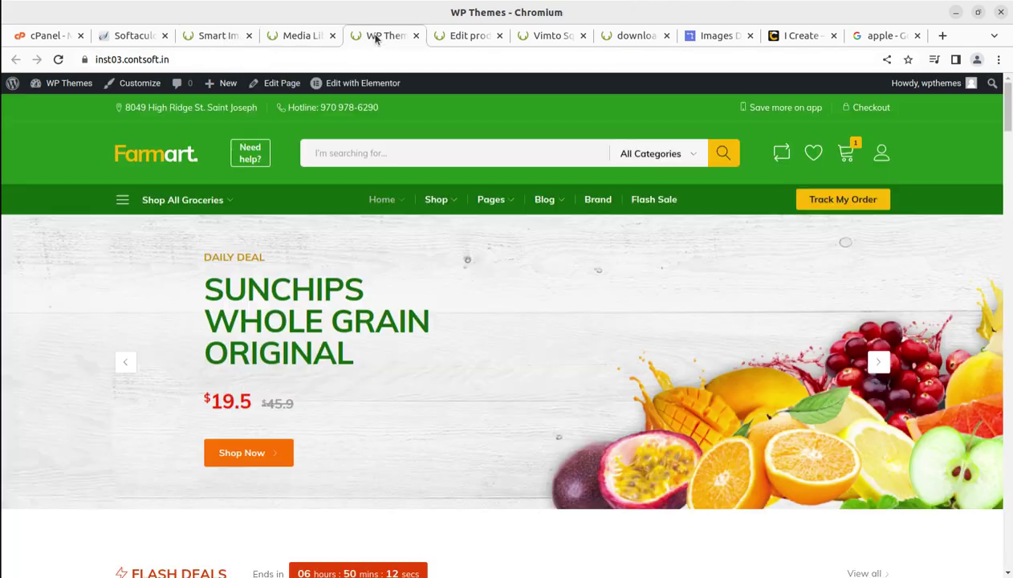
{"action": "left_click", "coordinate": [297, 36]}
{"action": "left_click", "coordinate": [462, 37]}
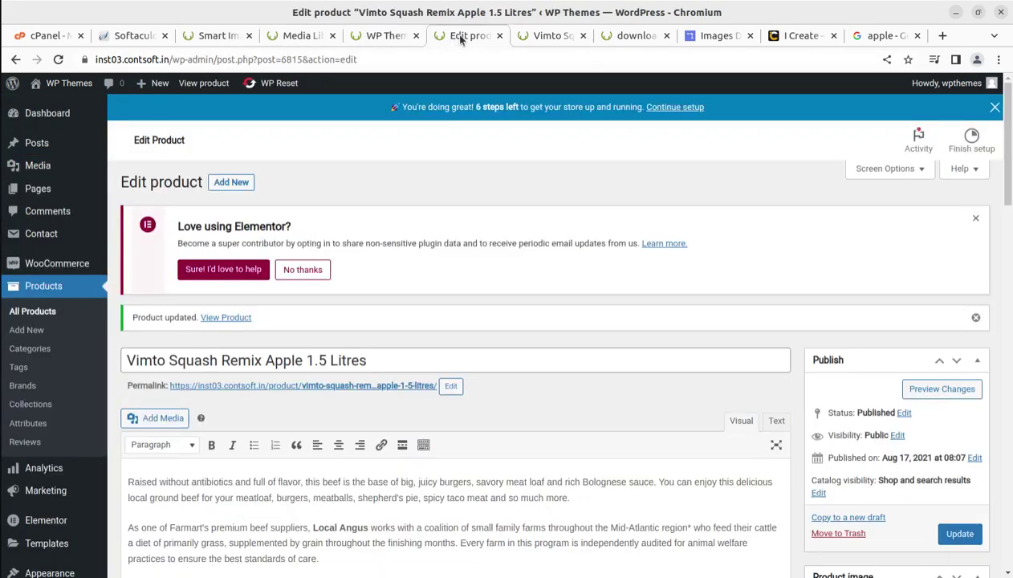
{"action": "scroll", "coordinate": [646, 438], "scroll_direction": "down", "scroll_amount": 3}
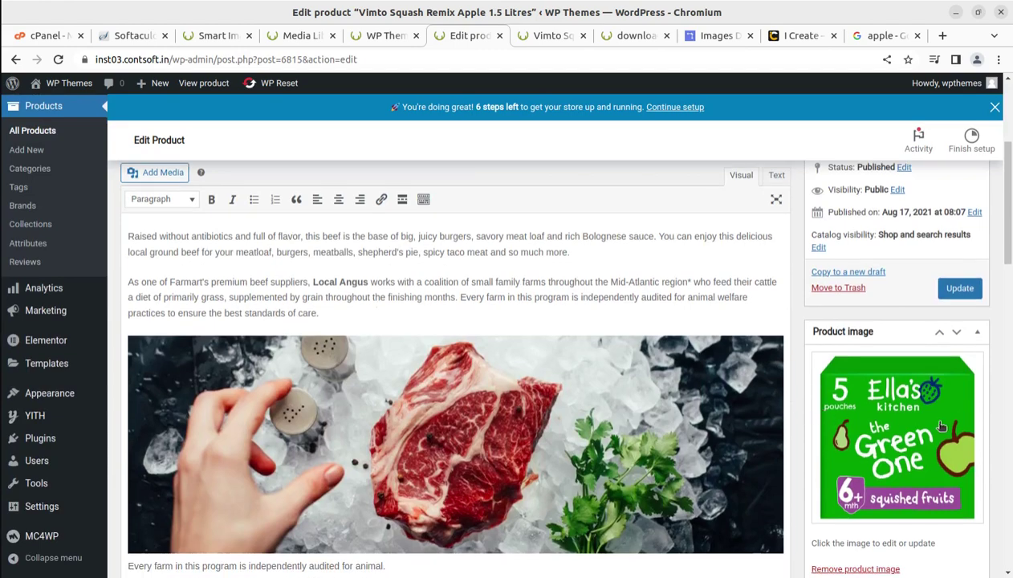
{"action": "scroll", "coordinate": [942, 426], "scroll_direction": "down", "scroll_amount": 4}
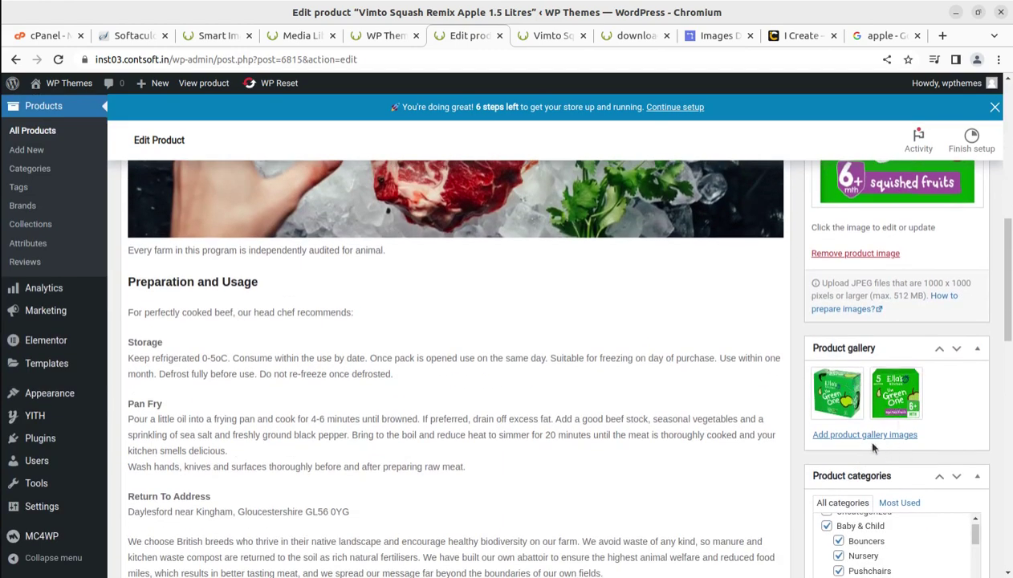
{"action": "left_click", "coordinate": [860, 436]}
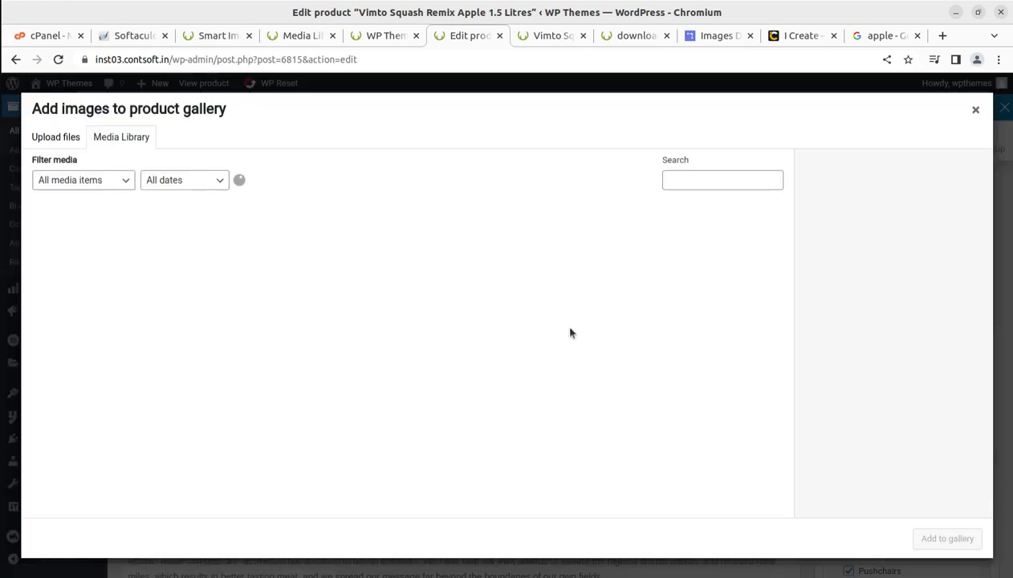
- Upload apple-granny-smith.png, download.jpeg, download (1).jpeg and download (2).jpeg from Downloads to the product gallery and update the product
{"action": "left_click", "coordinate": [53, 138]}
{"action": "left_click", "coordinate": [514, 340]}
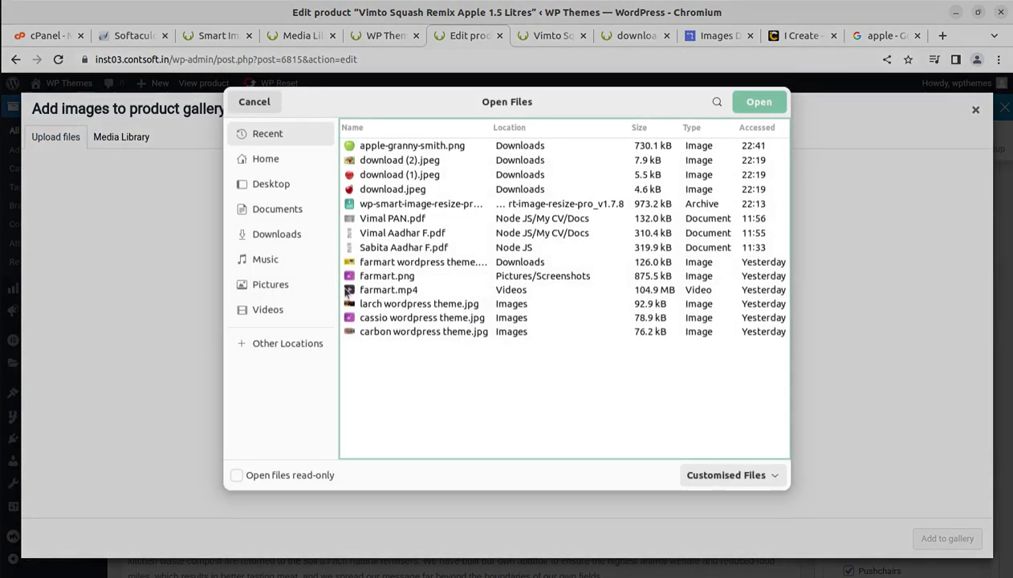
{"action": "left_click", "coordinate": [270, 235]}
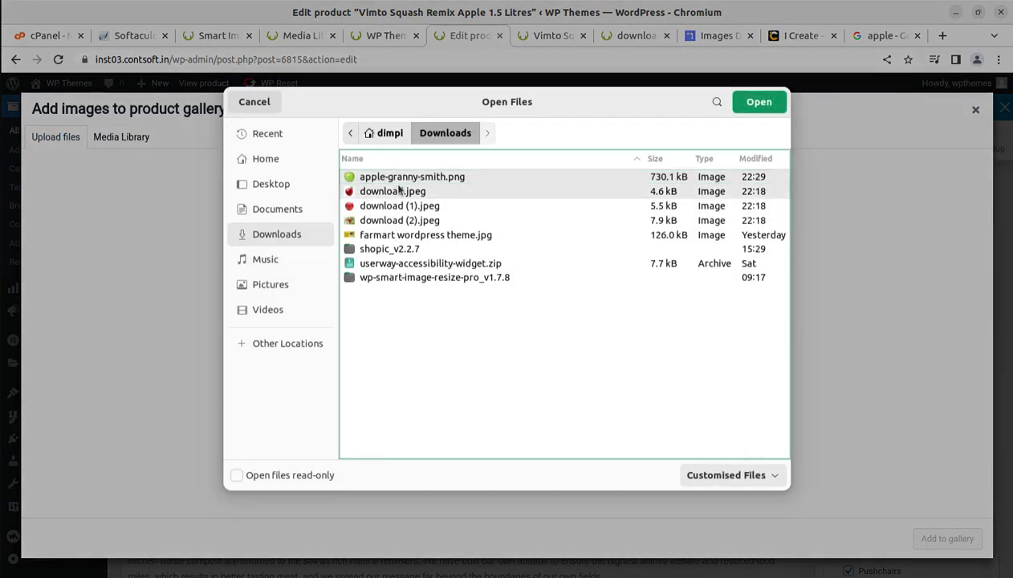
{"action": "left_click", "coordinate": [394, 207], "text": "shift"}
{"action": "left_click", "coordinate": [387, 221], "text": "shift"}
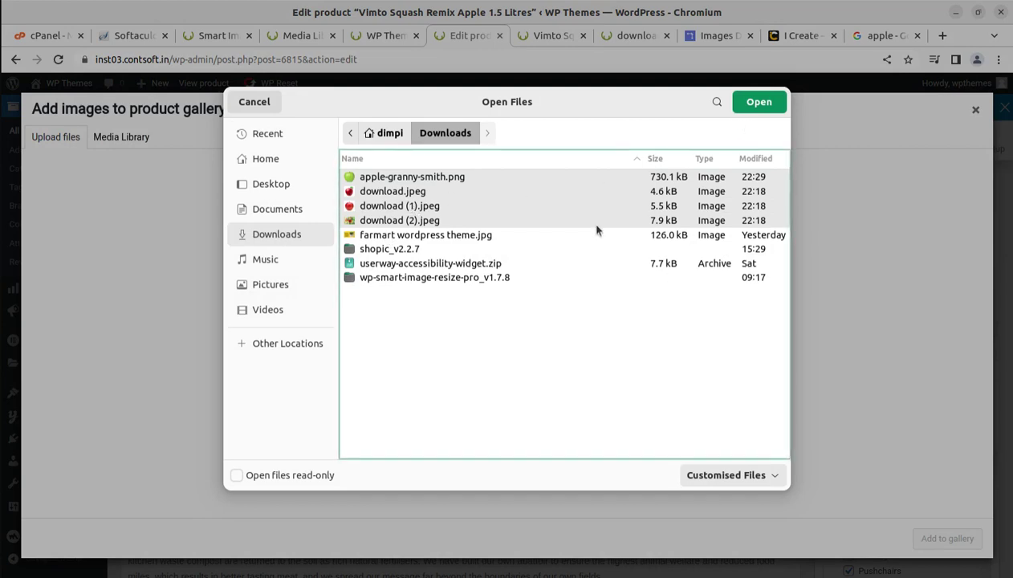
{"action": "left_click", "coordinate": [761, 103]}
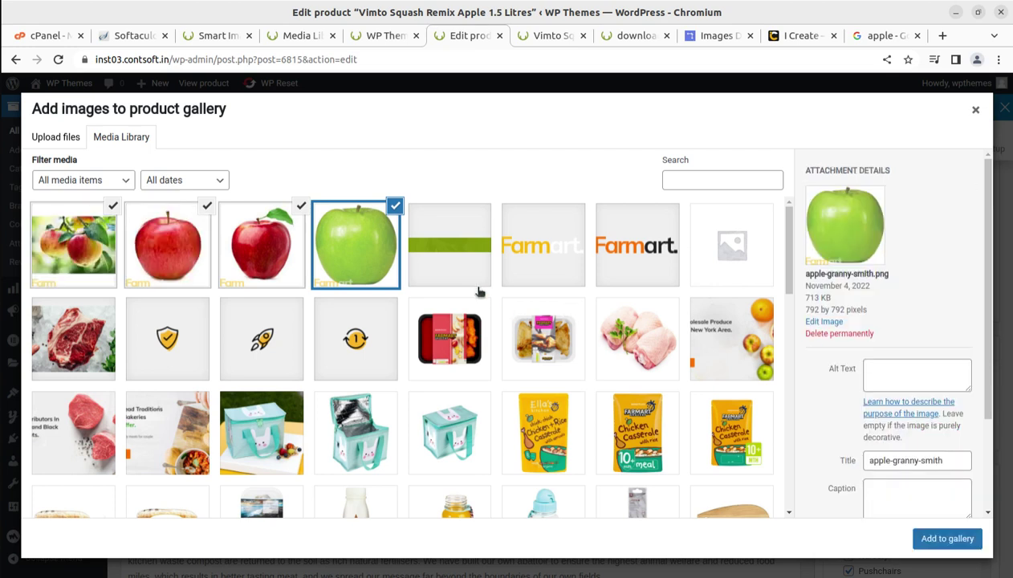
{"action": "left_click", "coordinate": [933, 541]}
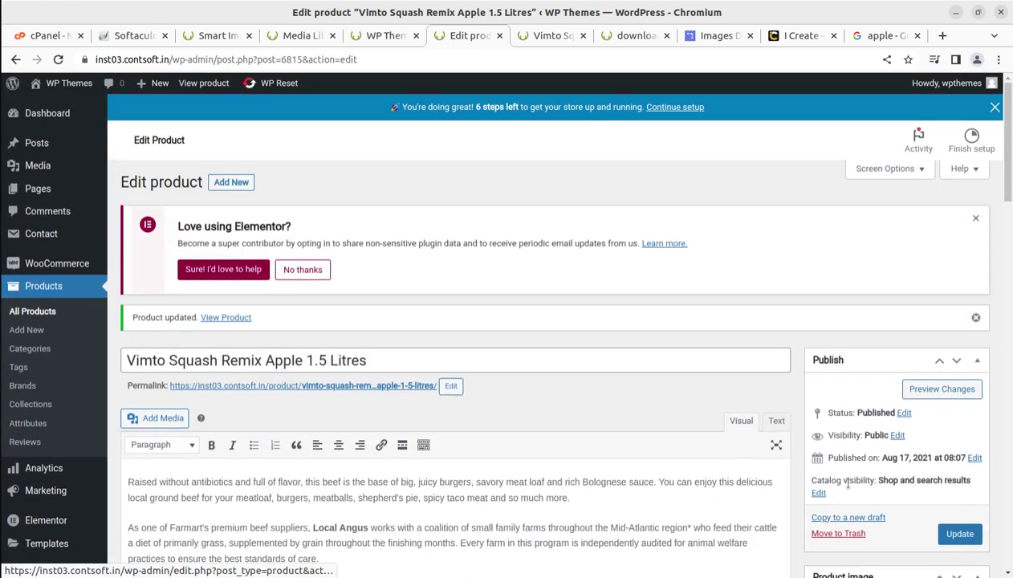
{"action": "left_click", "coordinate": [946, 534]}
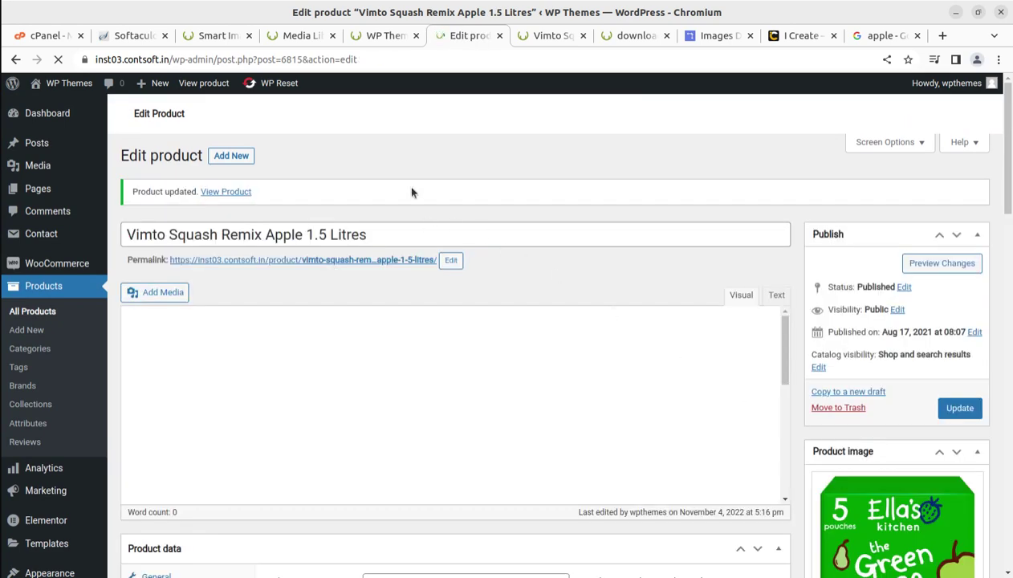
- Reload the Media Library and open the attachment details of download-2.jpeg to check its watermark
{"action": "left_click", "coordinate": [288, 40]}
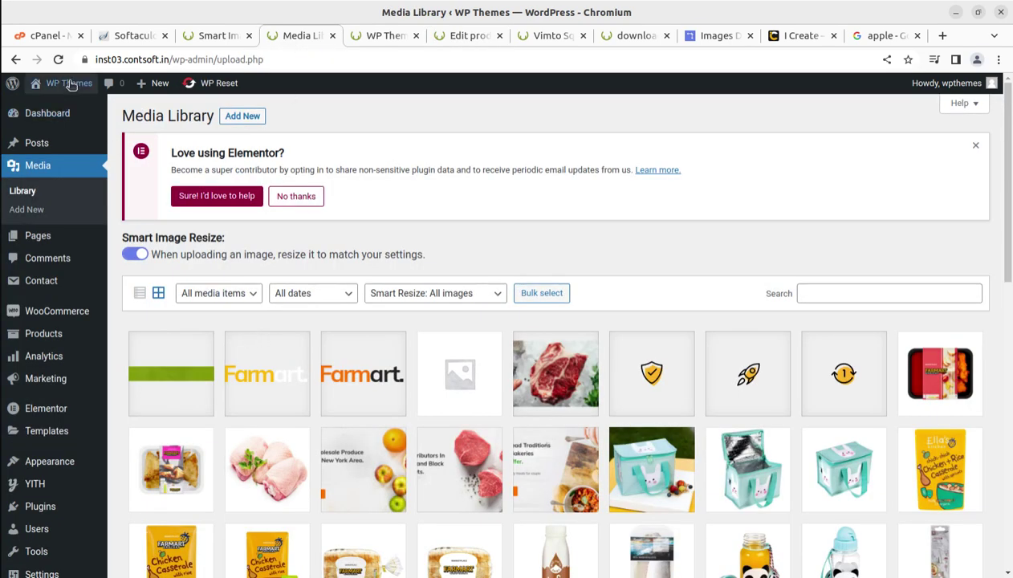
{"action": "left_click", "coordinate": [58, 60]}
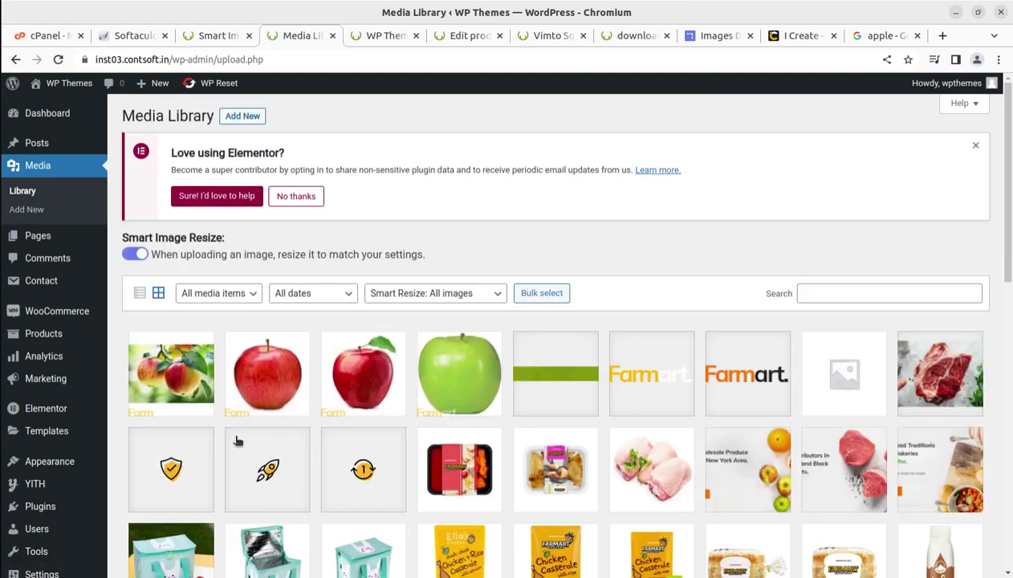
{"action": "left_click", "coordinate": [171, 383]}
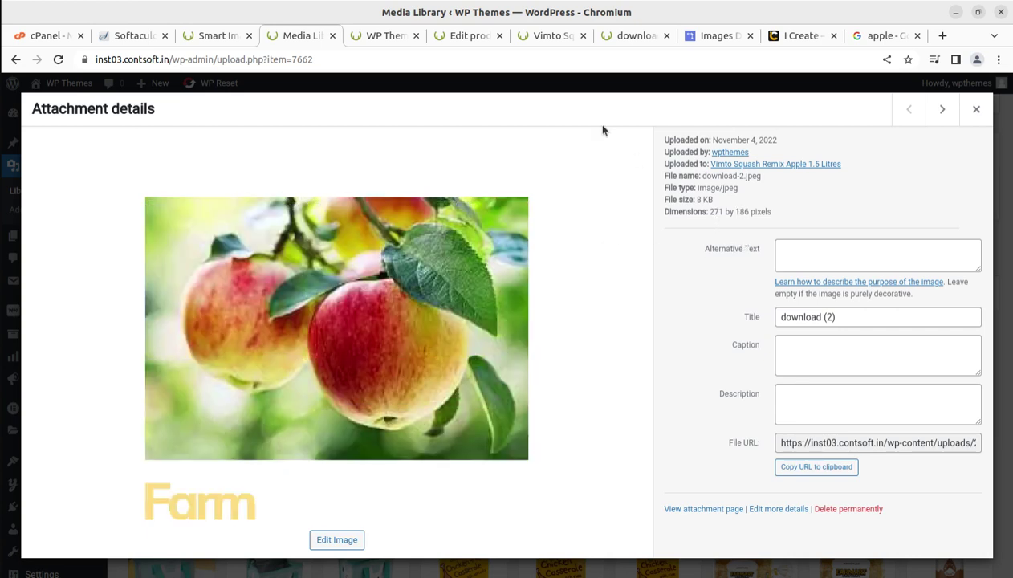
- View the updated product's page and browse its gallery thumbnails to display the image of apples on a branch
{"action": "left_click", "coordinate": [464, 35]}
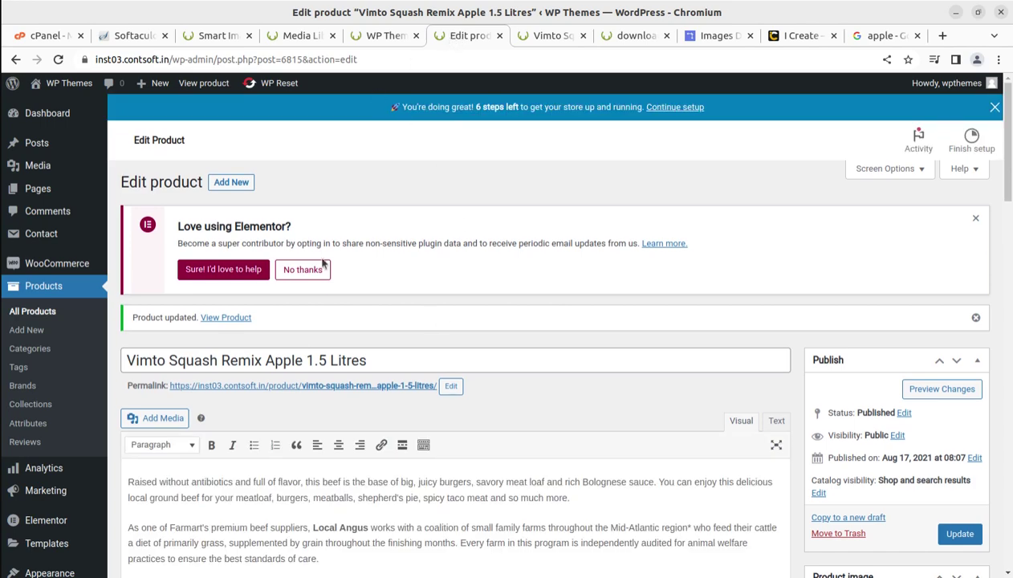
{"action": "left_click", "coordinate": [225, 317]}
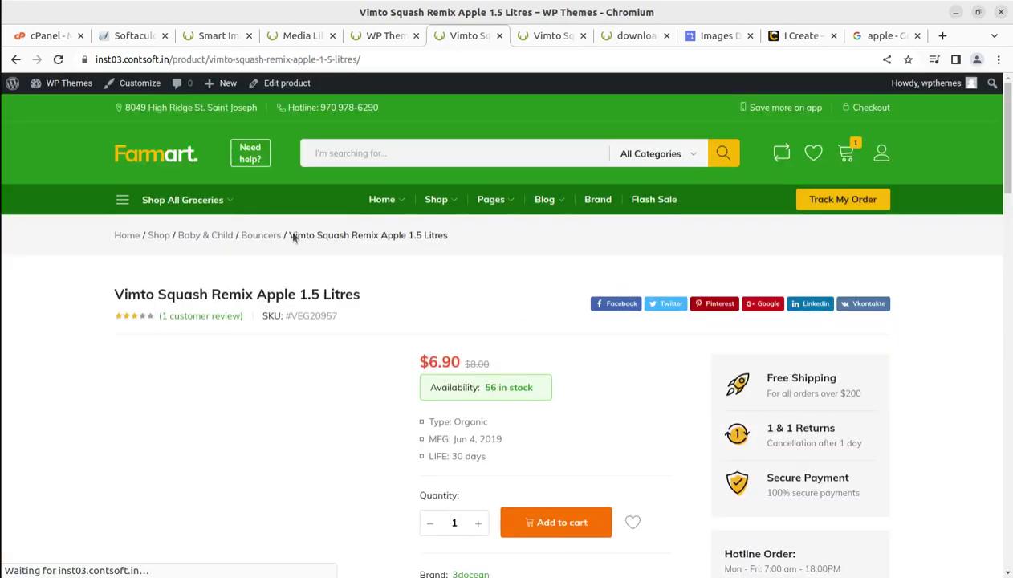
{"action": "left_click", "coordinate": [300, 36]}
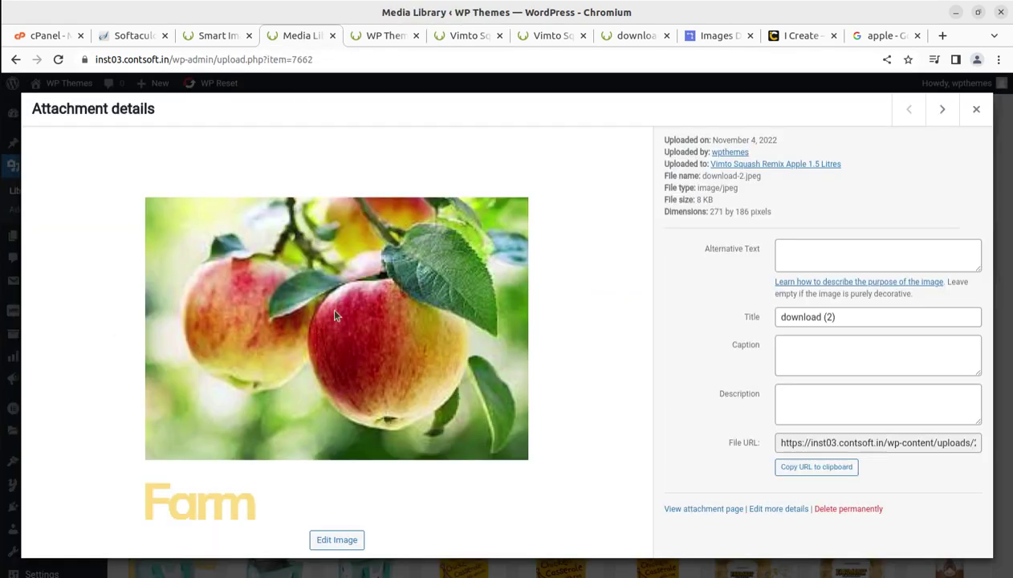
{"action": "left_click", "coordinate": [474, 37]}
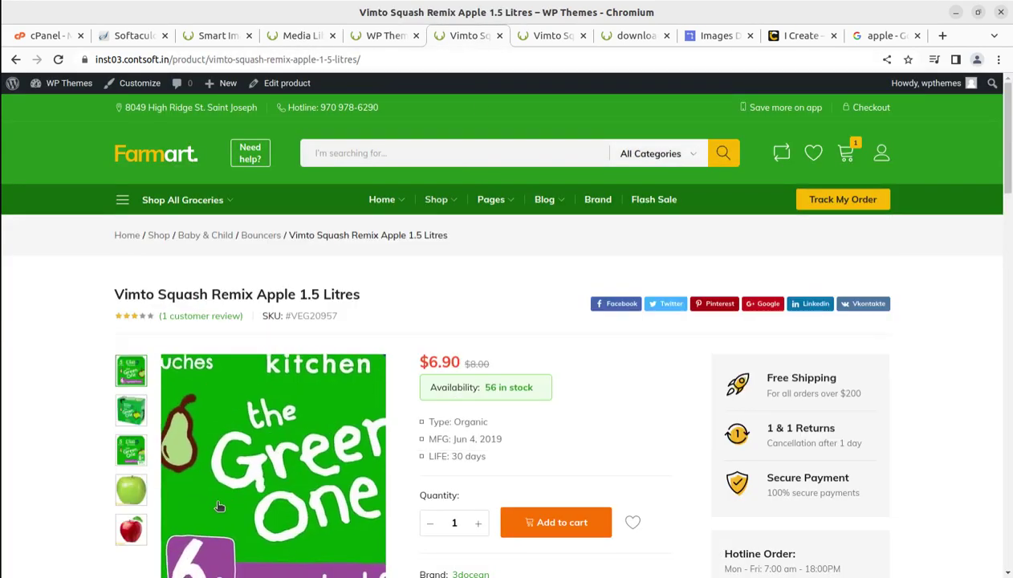
{"action": "scroll", "coordinate": [144, 550], "scroll_direction": "down", "scroll_amount": 1}
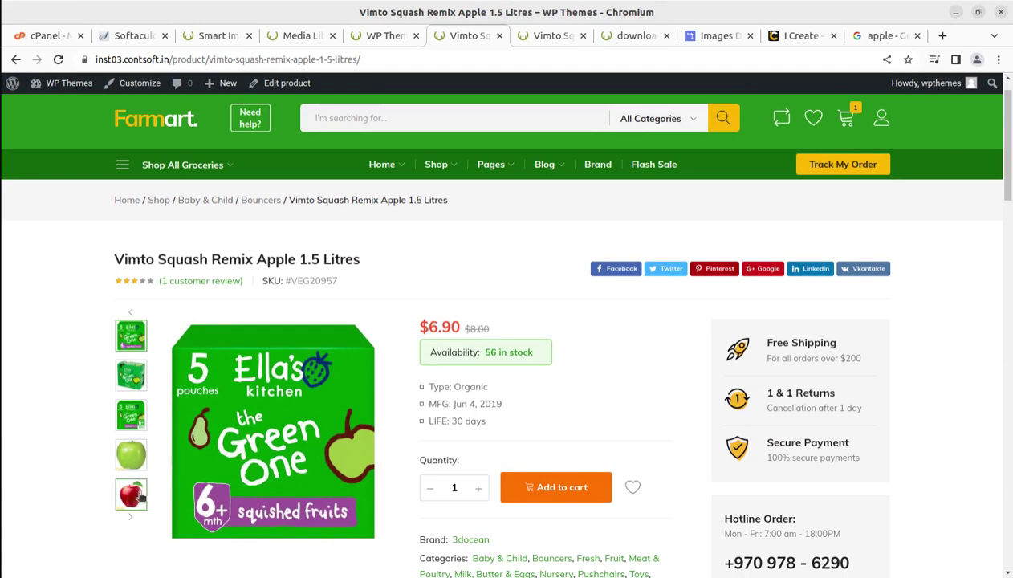
{"action": "left_click", "coordinate": [130, 521]}
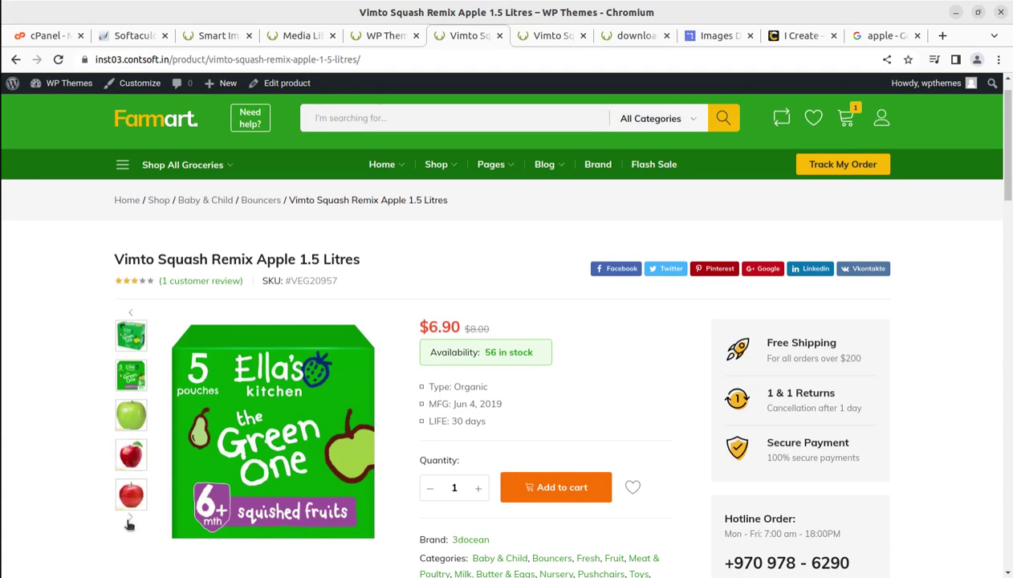
{"action": "left_click", "coordinate": [130, 522]}
{"action": "left_click", "coordinate": [130, 499]}
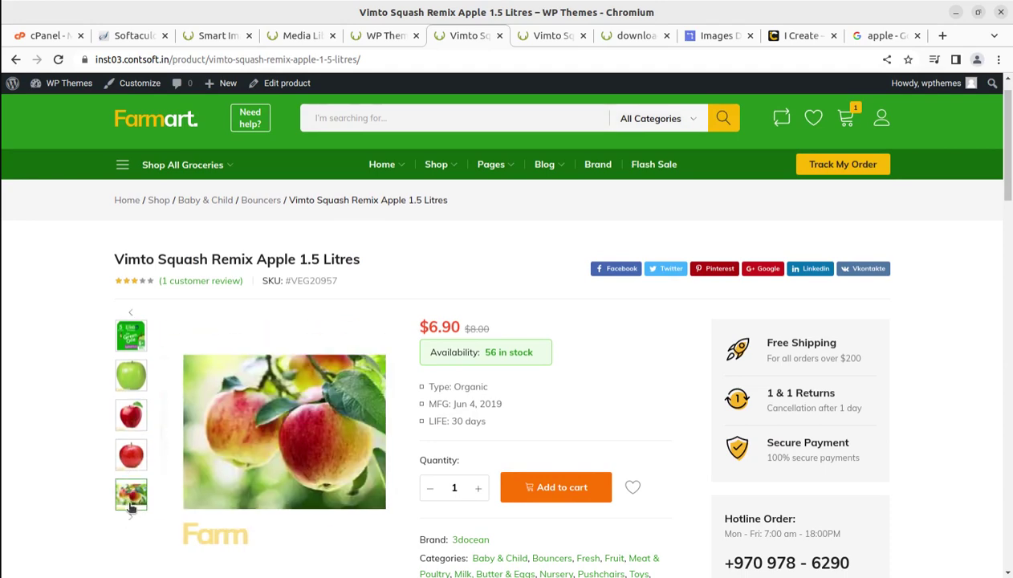
- Open the apples-on-a-branch image in its own tab, examine its element, size and file format, and close the tab
{"action": "right_click", "coordinate": [242, 448]}
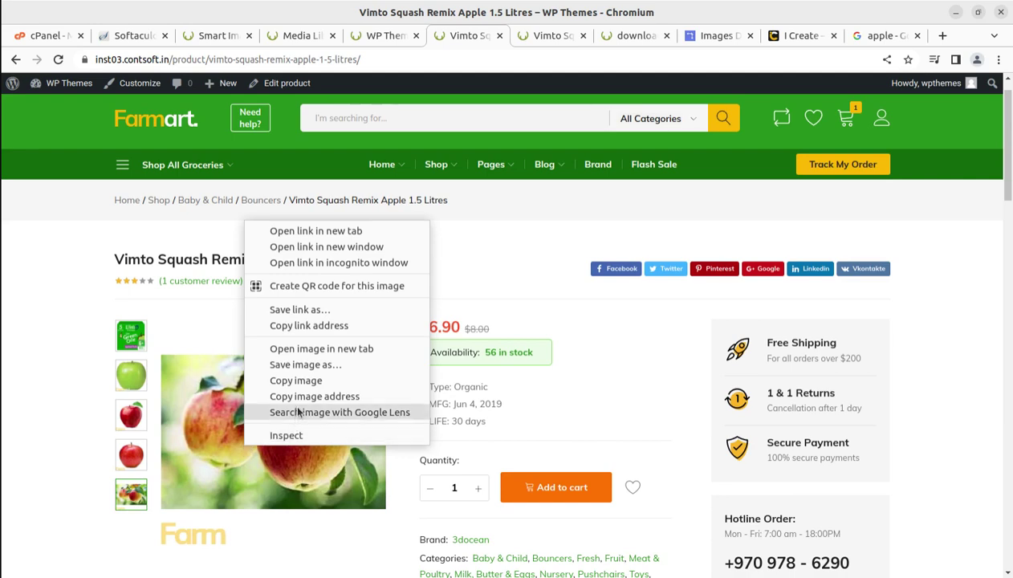
{"action": "left_click", "coordinate": [320, 348]}
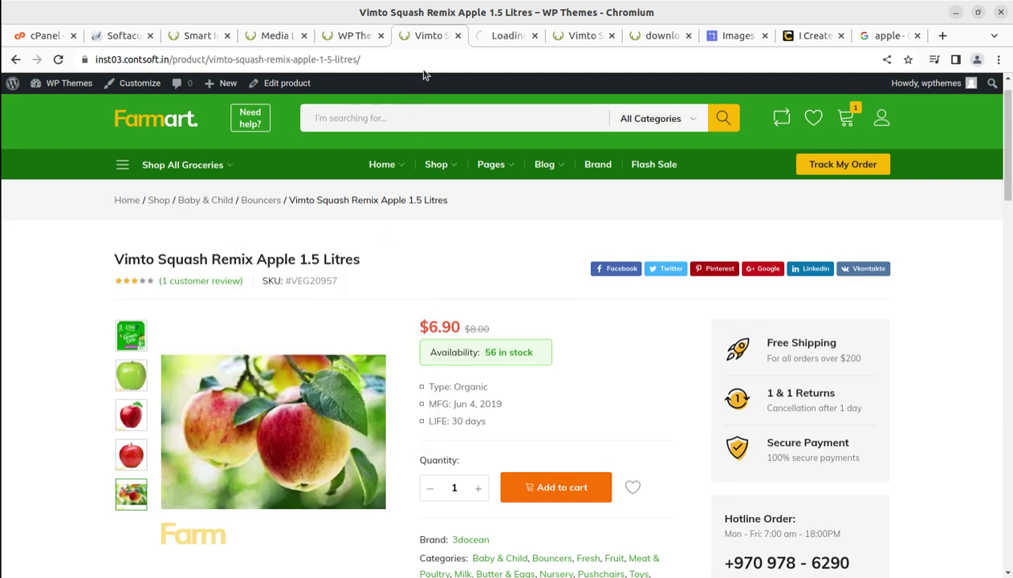
{"action": "key", "text": "ctrl+Tab"}
{"action": "right_click", "coordinate": [494, 289]}
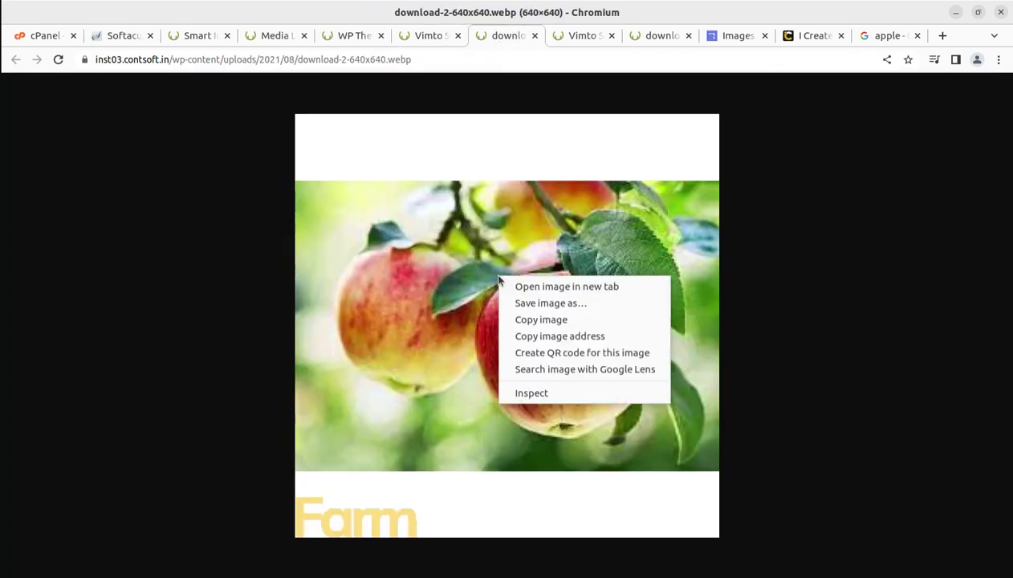
{"action": "left_click", "coordinate": [536, 395]}
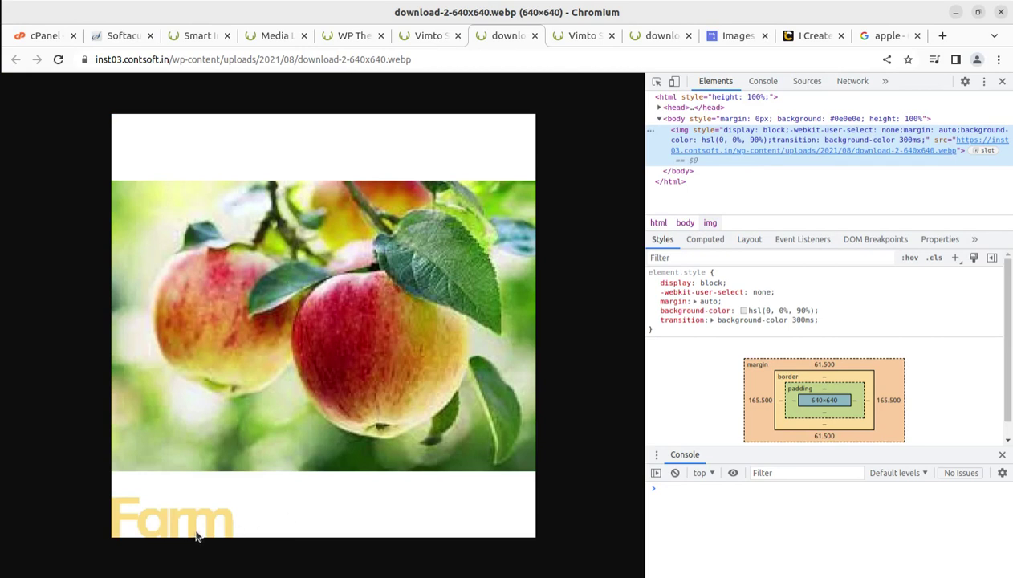
{"action": "left_click", "coordinate": [411, 58]}
{"action": "left_click_drag", "start_coordinate": [412, 58], "coordinate": [345, 60]}
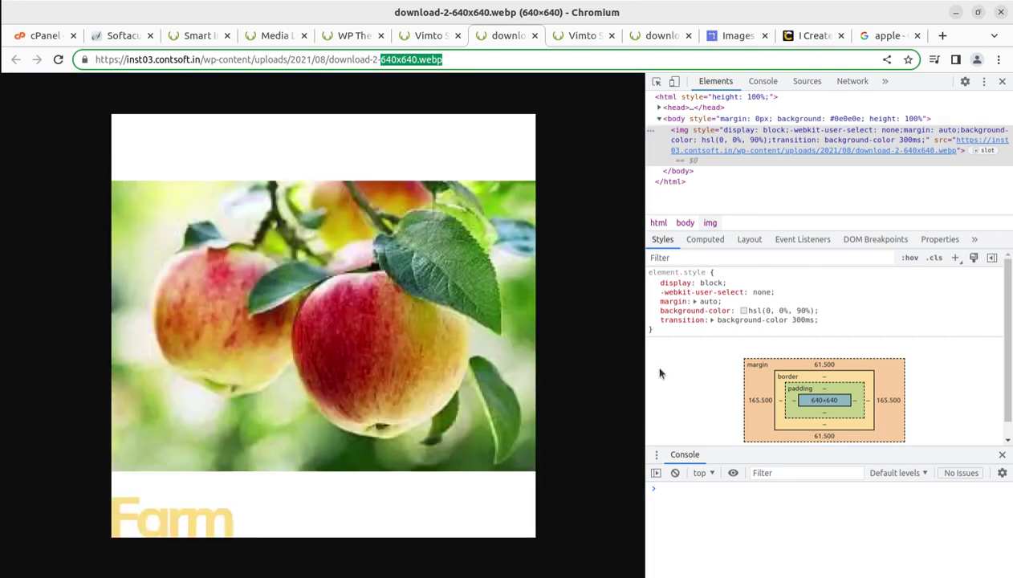
{"action": "left_click", "coordinate": [535, 37]}
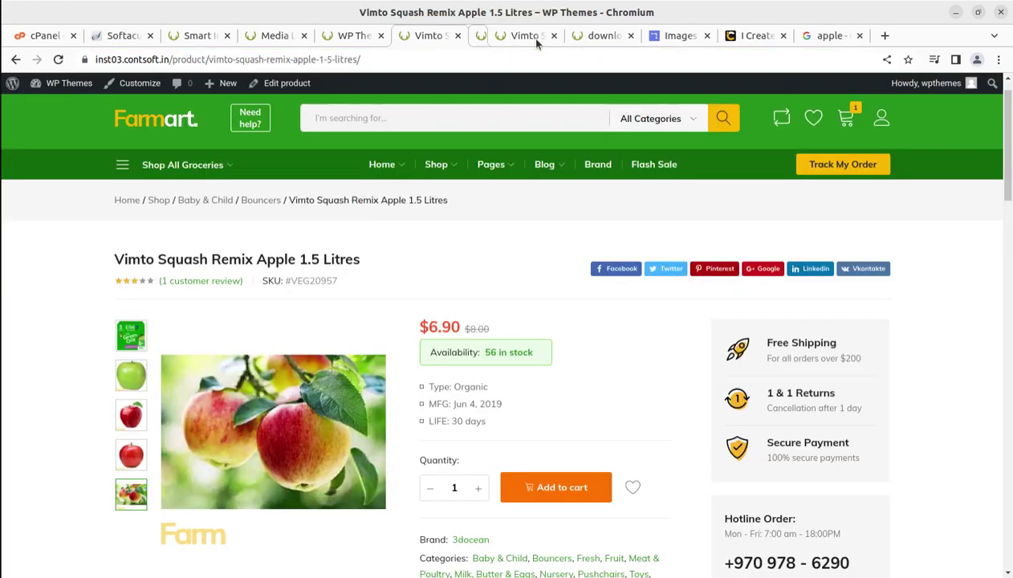
- Display the red apple with the leaf in the product gallery, copy its image address and return to the store home page
{"action": "left_click", "coordinate": [132, 417]}
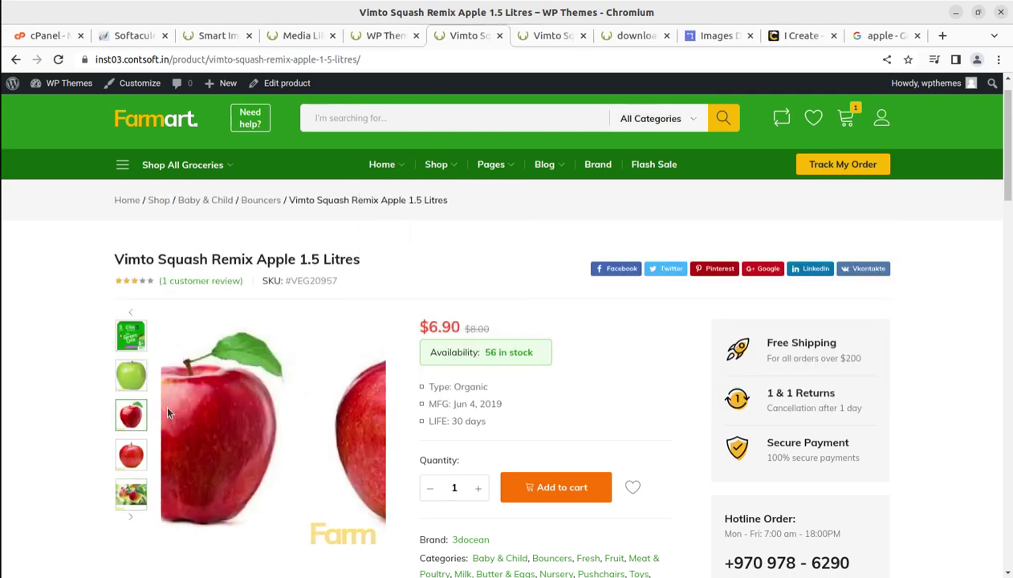
{"action": "right_click", "coordinate": [306, 415]}
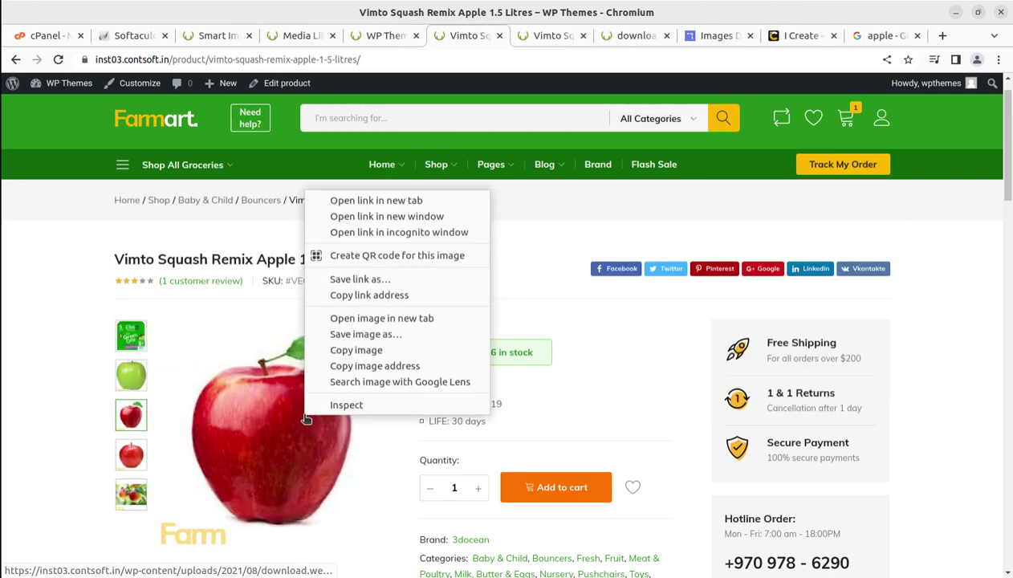
{"action": "left_click", "coordinate": [358, 366]}
{"action": "left_click", "coordinate": [544, 37]}
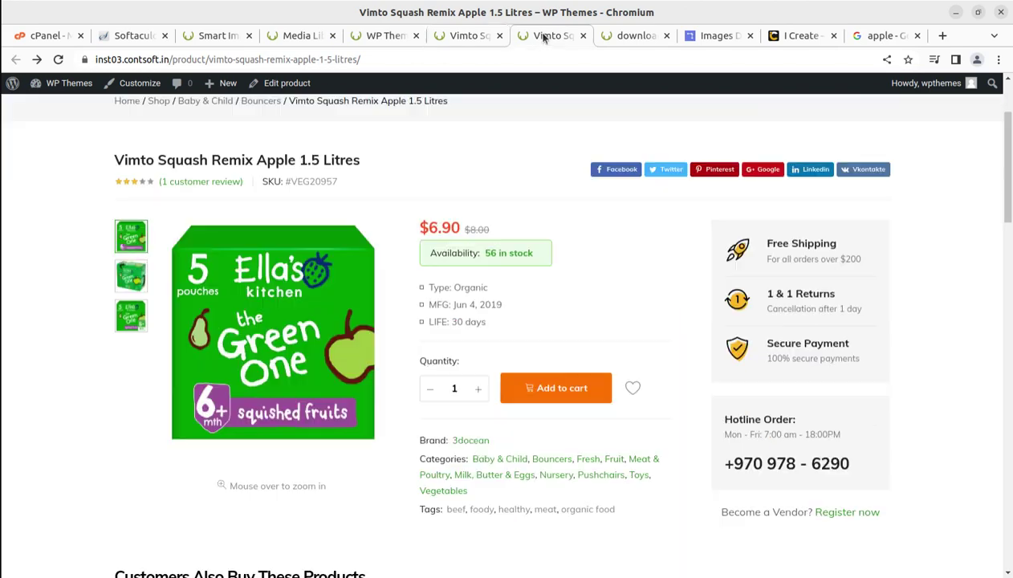
{"action": "left_click", "coordinate": [388, 36]}
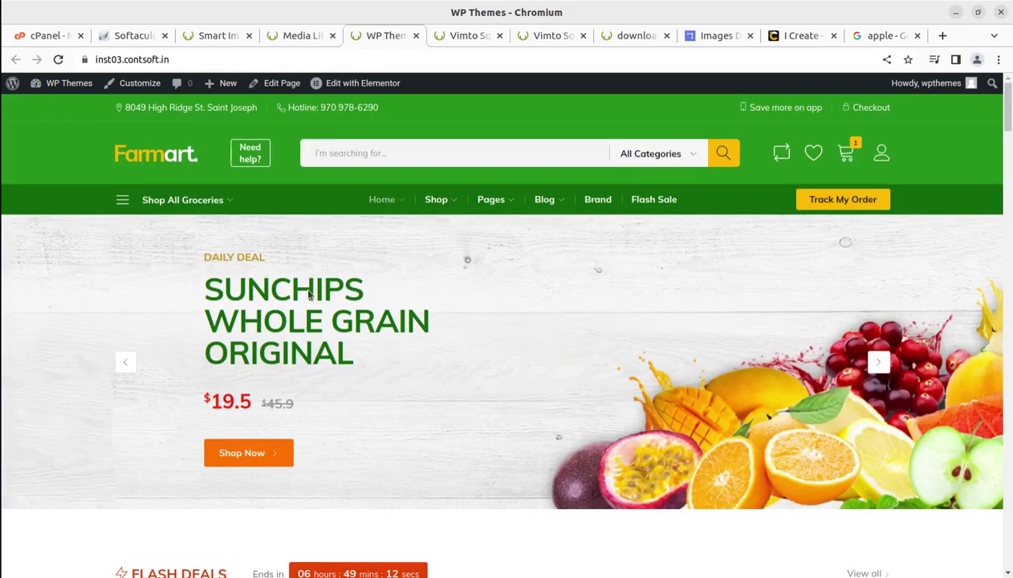
- Open the red apple with the leaf from the Vimto Squash product page in its own tab and inspect its image element
{"action": "left_click", "coordinate": [297, 37]}
{"action": "left_click", "coordinate": [382, 37]}
{"action": "left_click", "coordinate": [465, 38]}
{"action": "left_click", "coordinate": [544, 37]}
{"action": "left_click", "coordinate": [465, 36]}
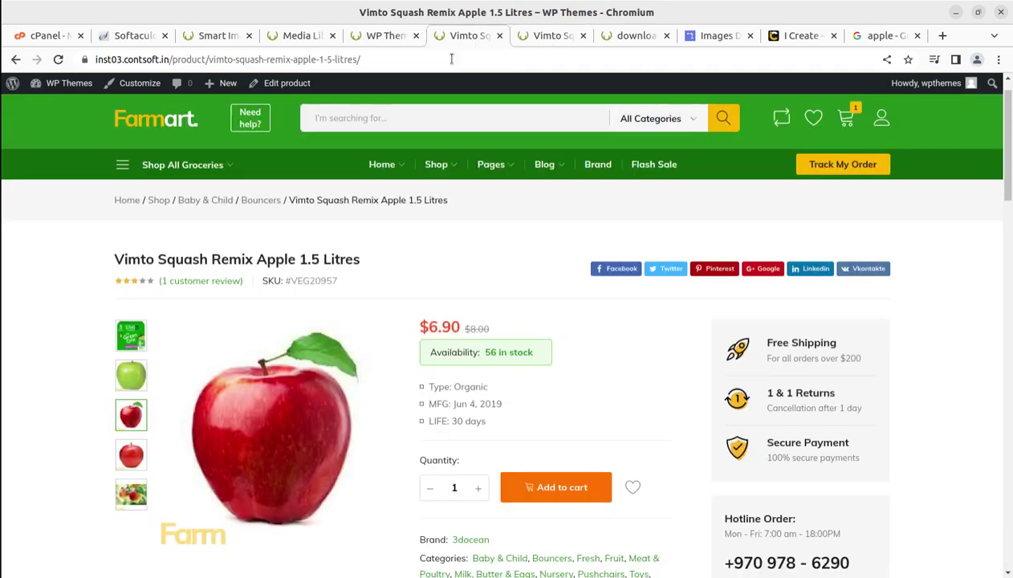
{"action": "right_click", "coordinate": [239, 412]}
{"action": "left_click", "coordinate": [299, 309]}
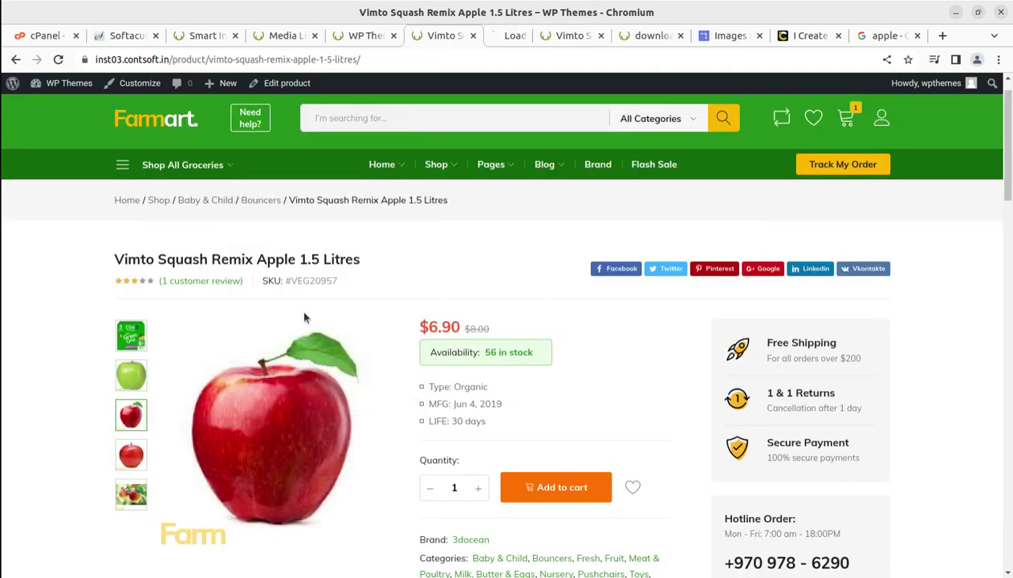
{"action": "left_click", "coordinate": [490, 37]}
{"action": "right_click", "coordinate": [452, 302]}
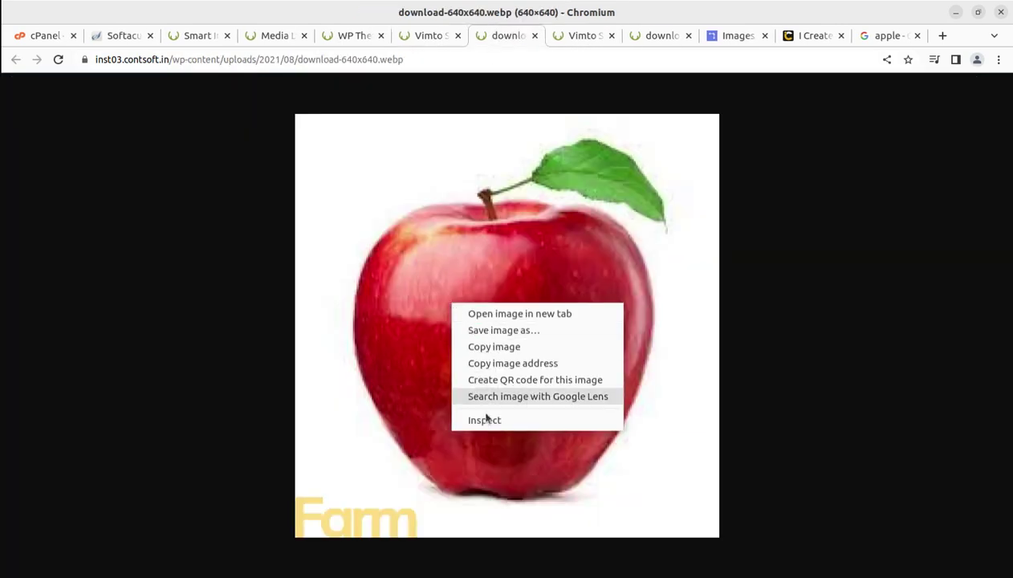
{"action": "left_click", "coordinate": [485, 421]}
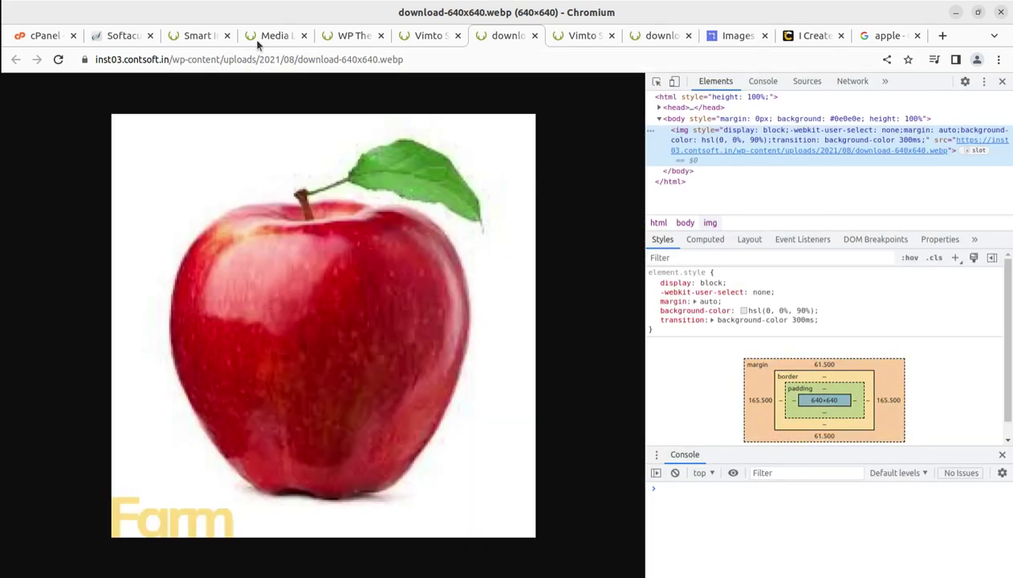
- Review the Smart Image Resize settings from the image size list back through WebP, compression and watermark to the general options
{"action": "left_click", "coordinate": [262, 37]}
{"action": "left_click", "coordinate": [199, 36]}
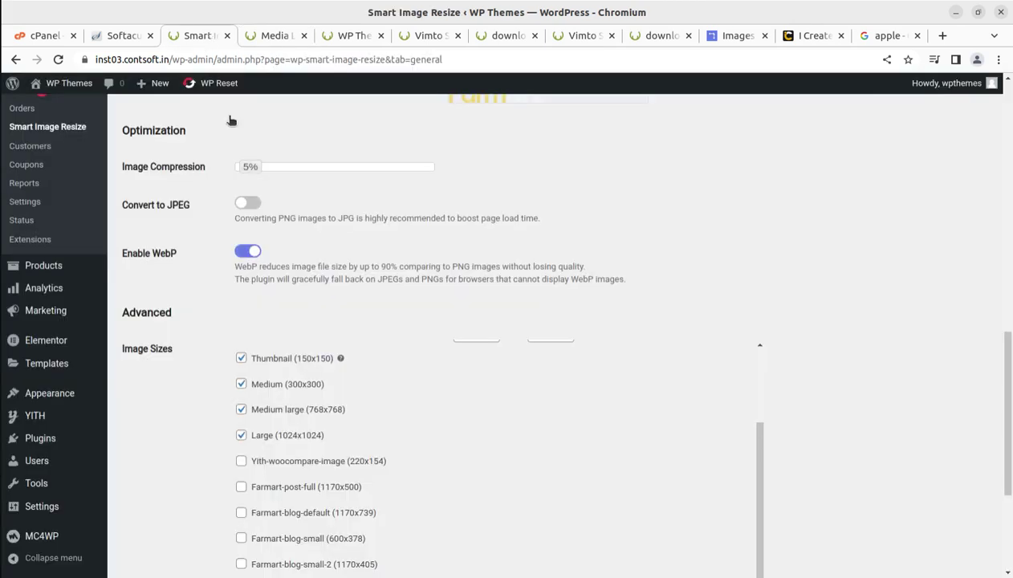
{"action": "scroll", "coordinate": [530, 469], "scroll_direction": "down", "scroll_amount": 5}
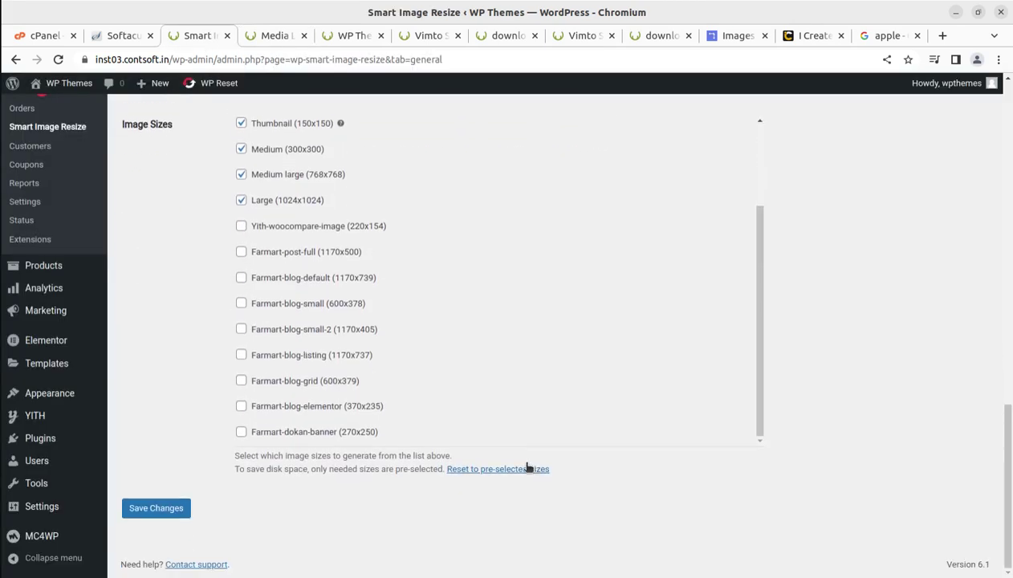
{"action": "scroll", "coordinate": [518, 461], "scroll_direction": "up", "scroll_amount": 3}
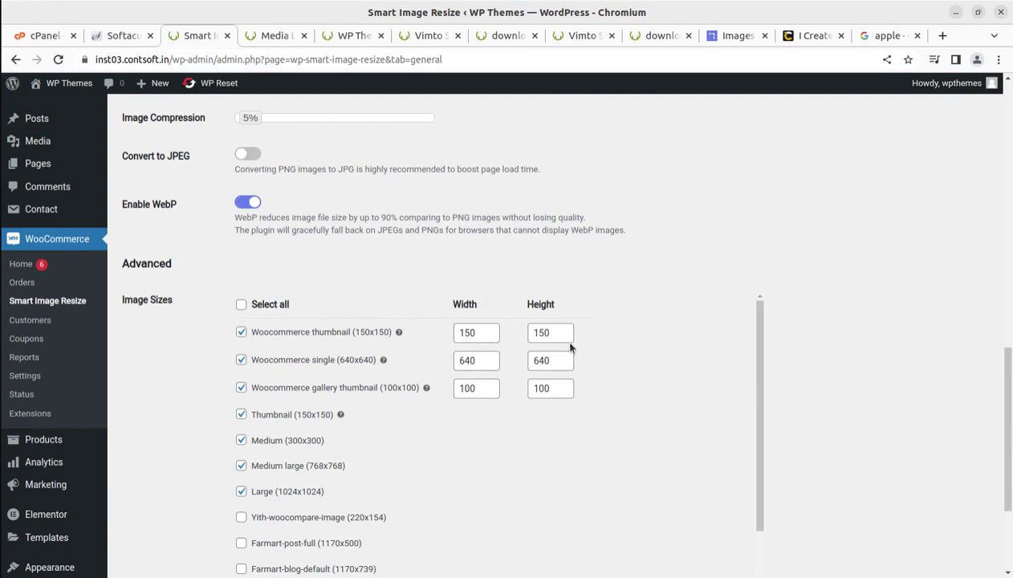
{"action": "scroll", "coordinate": [503, 474], "scroll_direction": "up", "scroll_amount": 2}
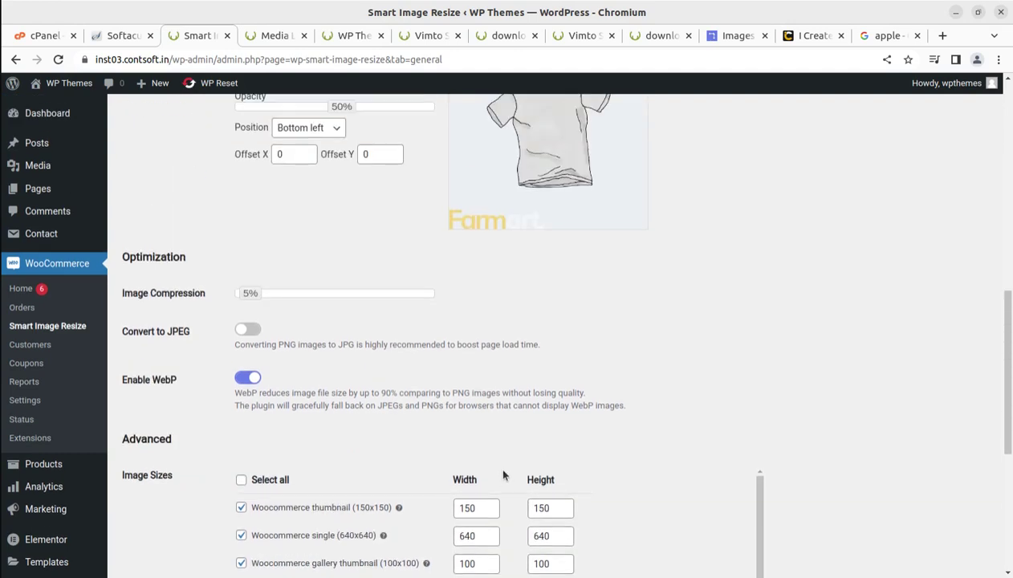
{"action": "scroll", "coordinate": [503, 475], "scroll_direction": "up", "scroll_amount": 2}
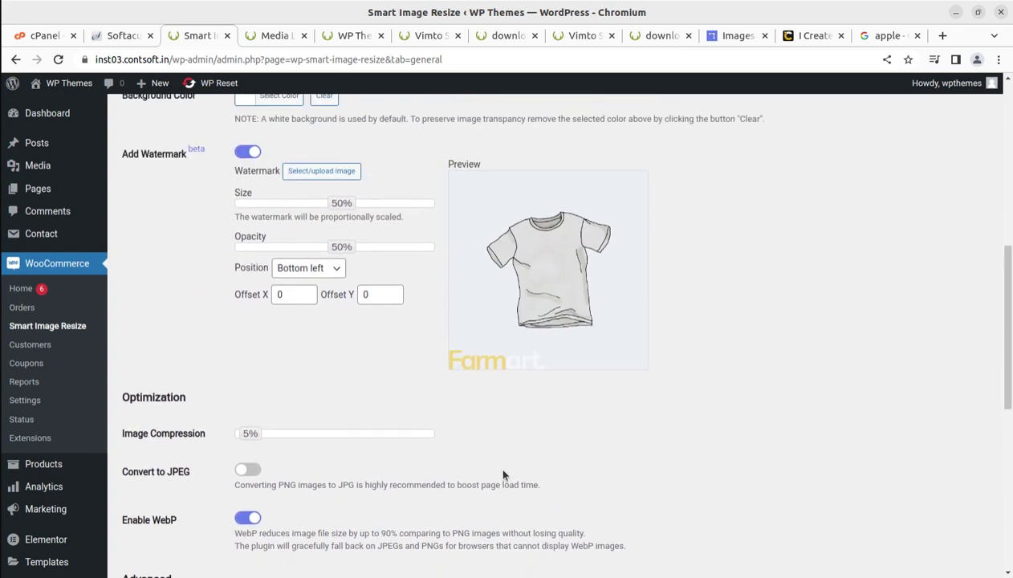
{"action": "scroll", "coordinate": [504, 476], "scroll_direction": "up", "scroll_amount": 1}
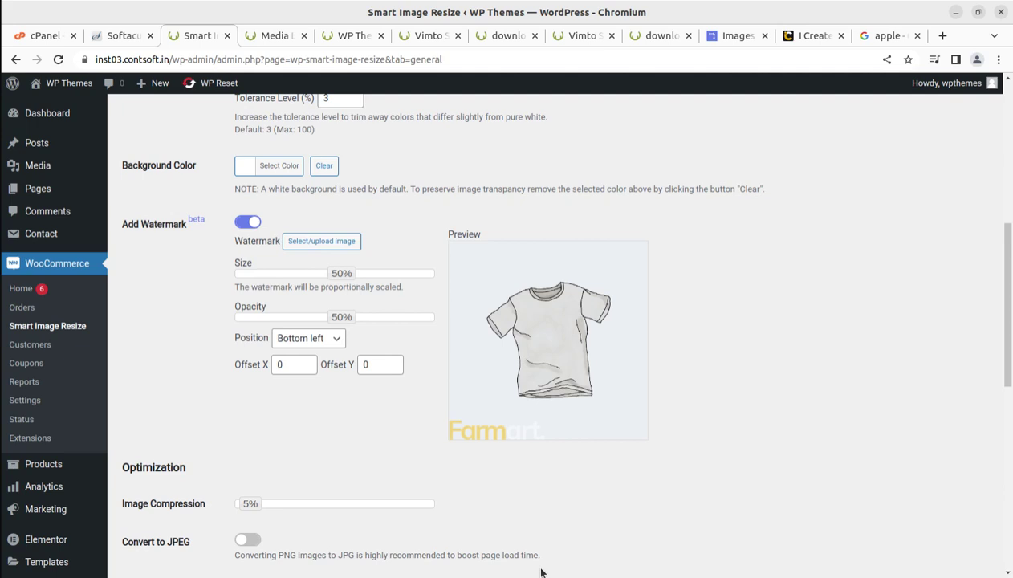
{"action": "scroll", "coordinate": [544, 566], "scroll_direction": "up", "scroll_amount": 5}
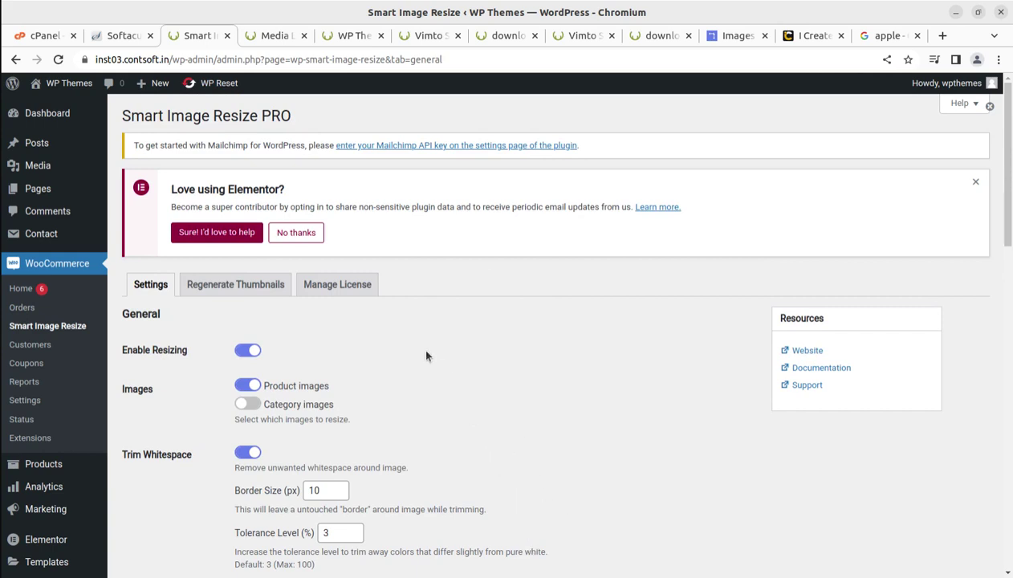
- Recheck the whitespace trimming, watermark and optimization settings and the WooCommerce image widths and heights, ending at the general options
{"action": "scroll", "coordinate": [433, 356], "scroll_direction": "down", "scroll_amount": 6}
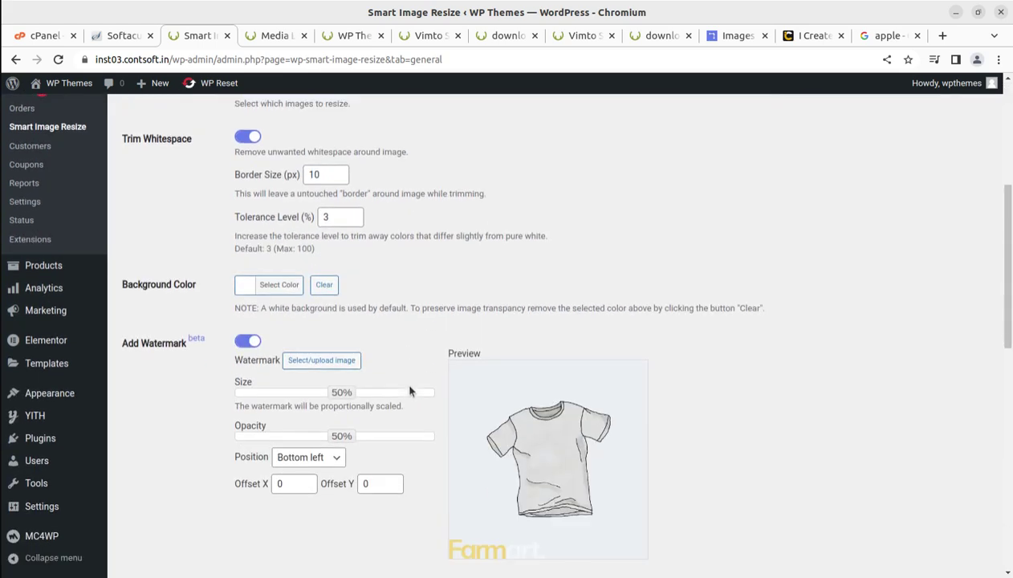
{"action": "scroll", "coordinate": [321, 407], "scroll_direction": "down", "scroll_amount": 2}
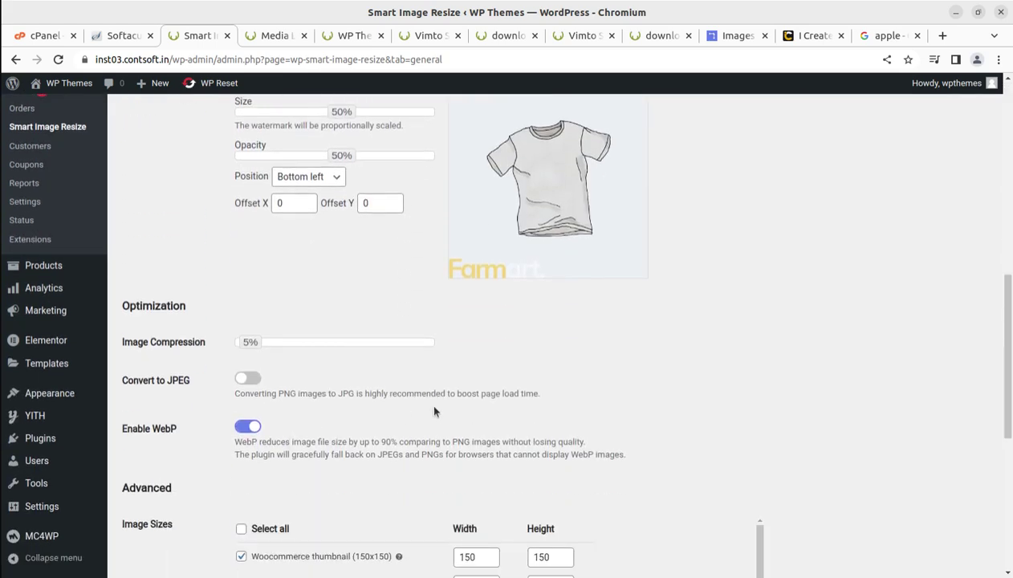
{"action": "scroll", "coordinate": [430, 410], "scroll_direction": "down", "scroll_amount": 2}
{"action": "scroll", "coordinate": [432, 420], "scroll_direction": "down", "scroll_amount": 3}
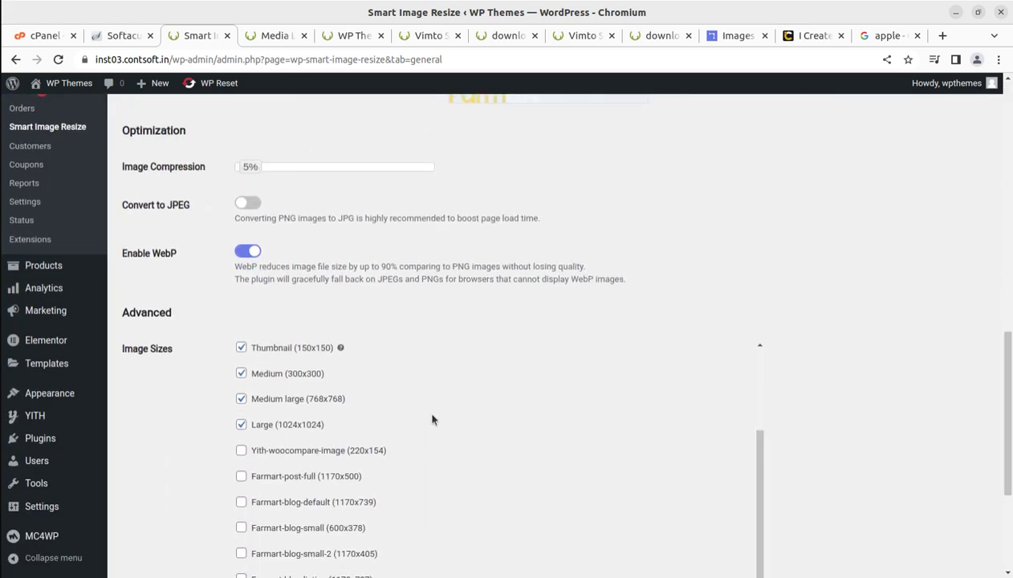
{"action": "scroll", "coordinate": [598, 387], "scroll_direction": "up", "scroll_amount": 2}
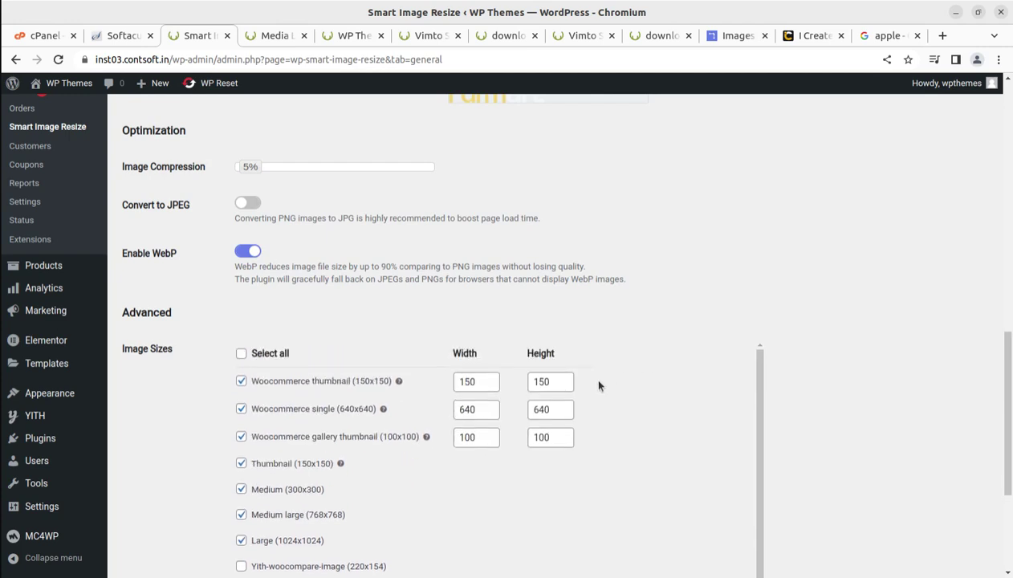
{"action": "scroll", "coordinate": [598, 386], "scroll_direction": "up", "scroll_amount": 3}
{"action": "scroll", "coordinate": [552, 379], "scroll_direction": "up", "scroll_amount": 2}
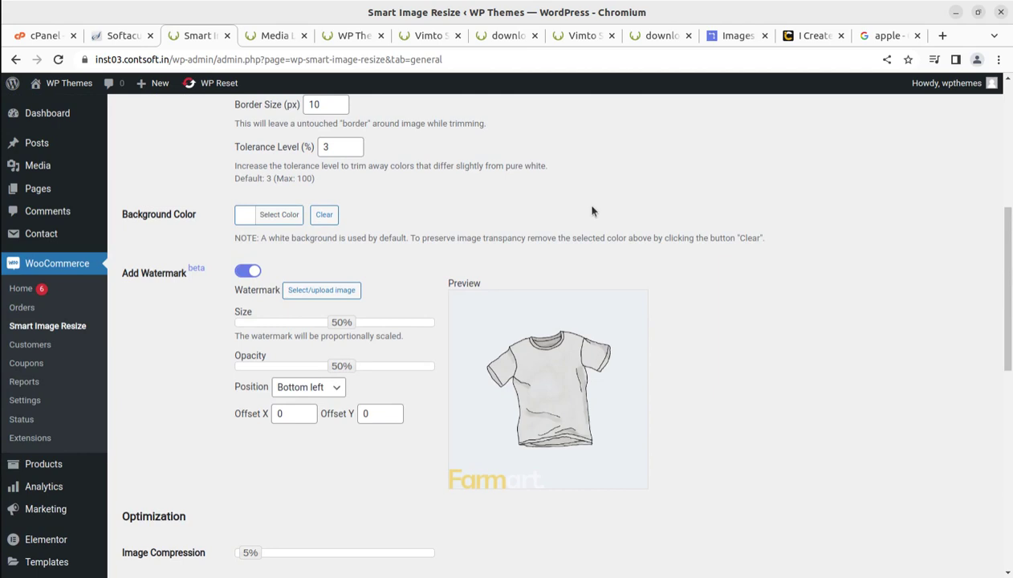
{"action": "scroll", "coordinate": [562, 306], "scroll_direction": "up", "scroll_amount": 3}
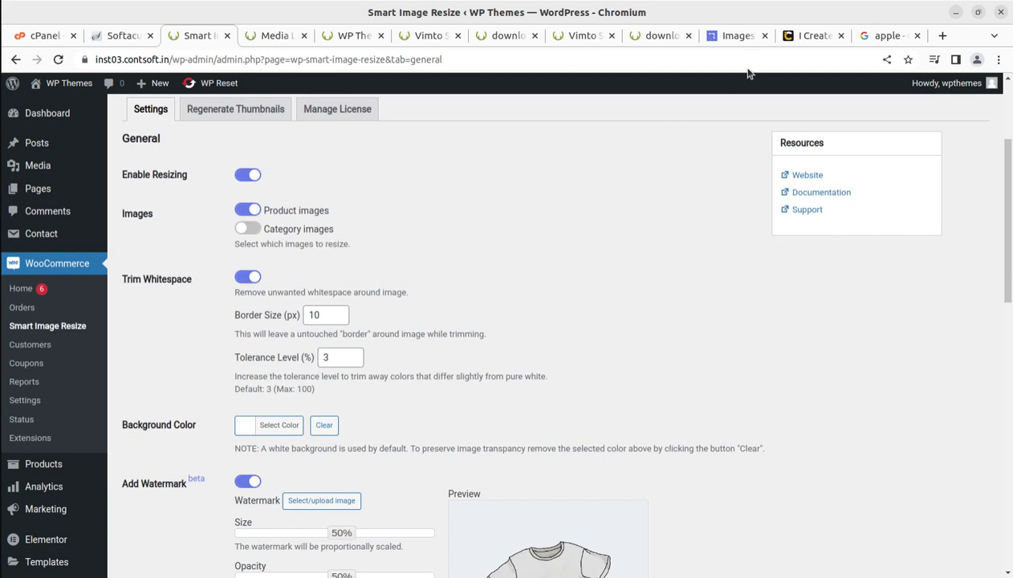
- View the i-Create website, and go back from the Images Don't Resize article to the Smart Image Resize PRO home page
{"action": "left_click", "coordinate": [807, 36]}
{"action": "mouse_move", "coordinate": [811, 129]}
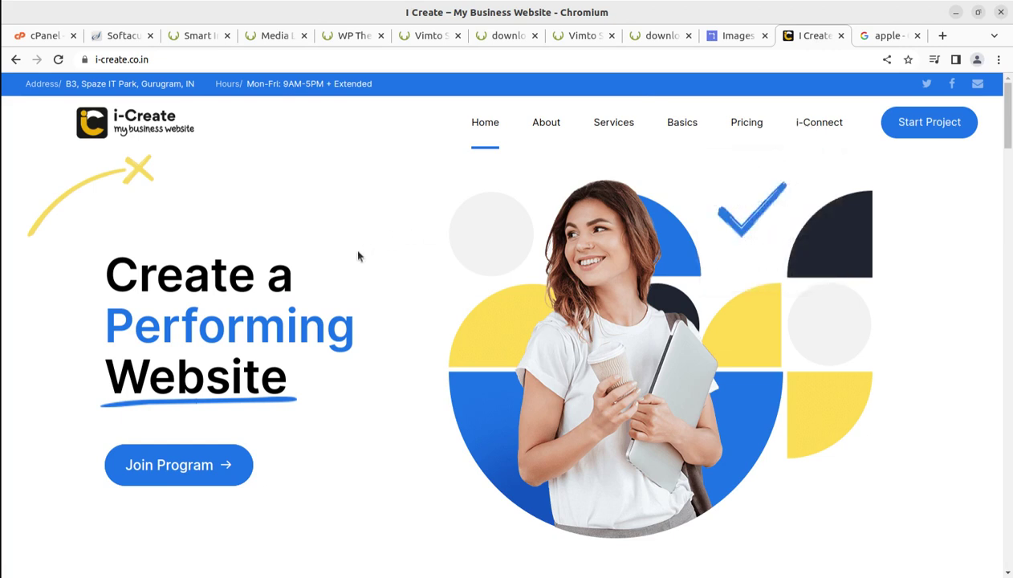
{"action": "left_click", "coordinate": [734, 37]}
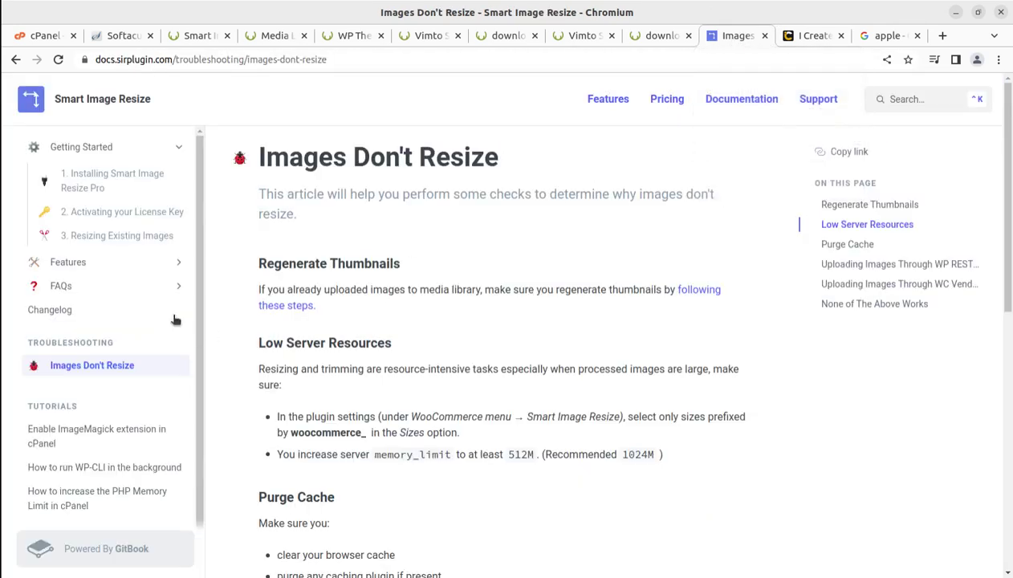
{"action": "left_click", "coordinate": [16, 60]}
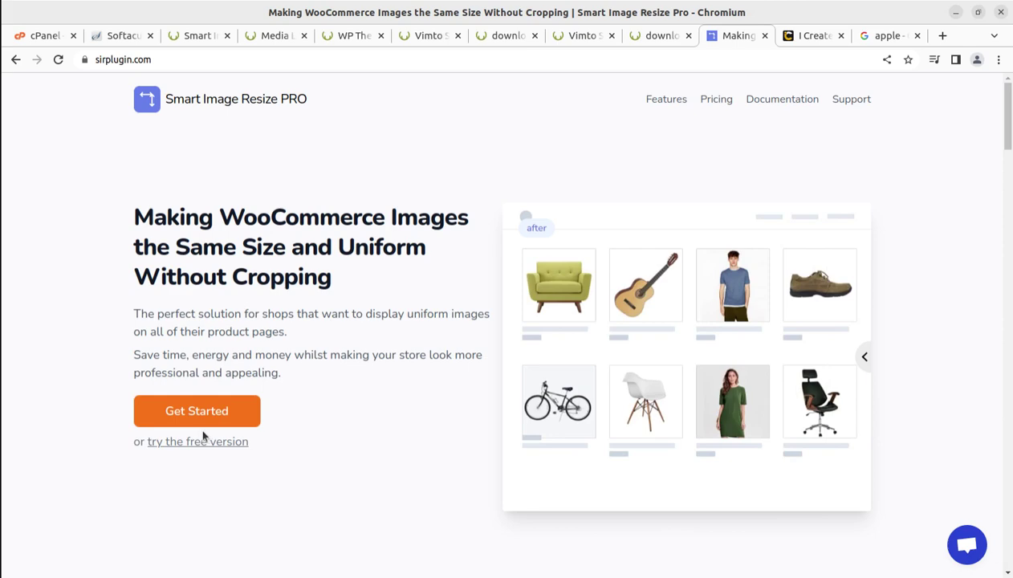
- Read the plugin's feature list, highlighting the WebP images and generated thumbnails headings and checking the Insert Watermark entry
{"action": "scroll", "coordinate": [200, 417], "scroll_direction": "down", "scroll_amount": 5}
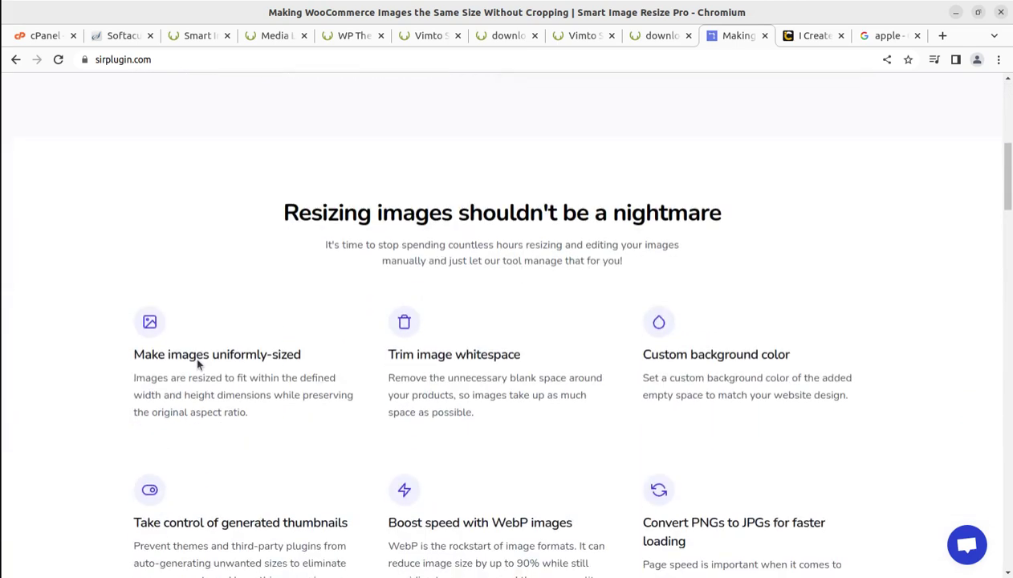
{"action": "scroll", "coordinate": [198, 363], "scroll_direction": "down", "scroll_amount": 2}
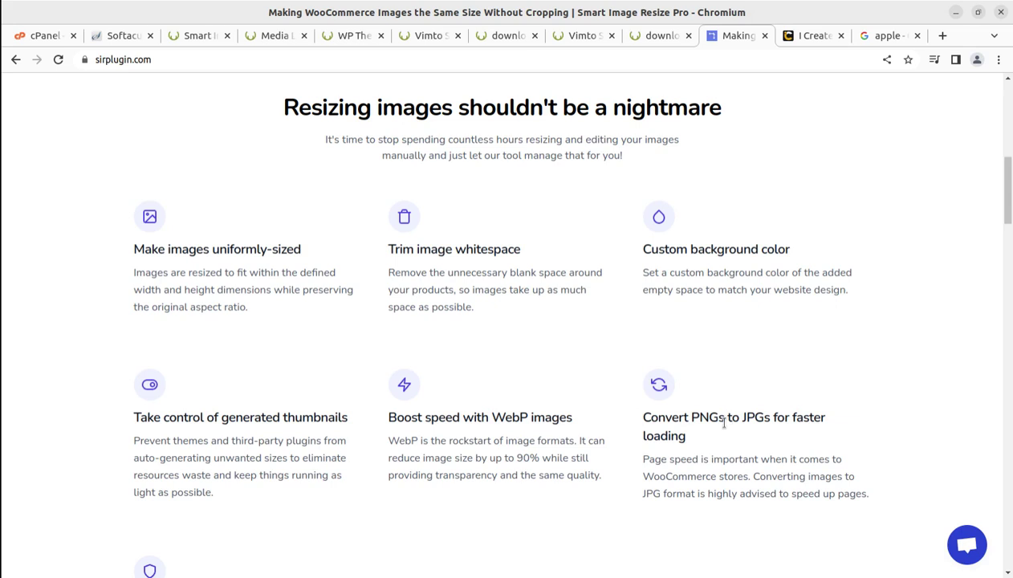
{"action": "left_click_drag", "start_coordinate": [391, 417], "coordinate": [579, 421]}
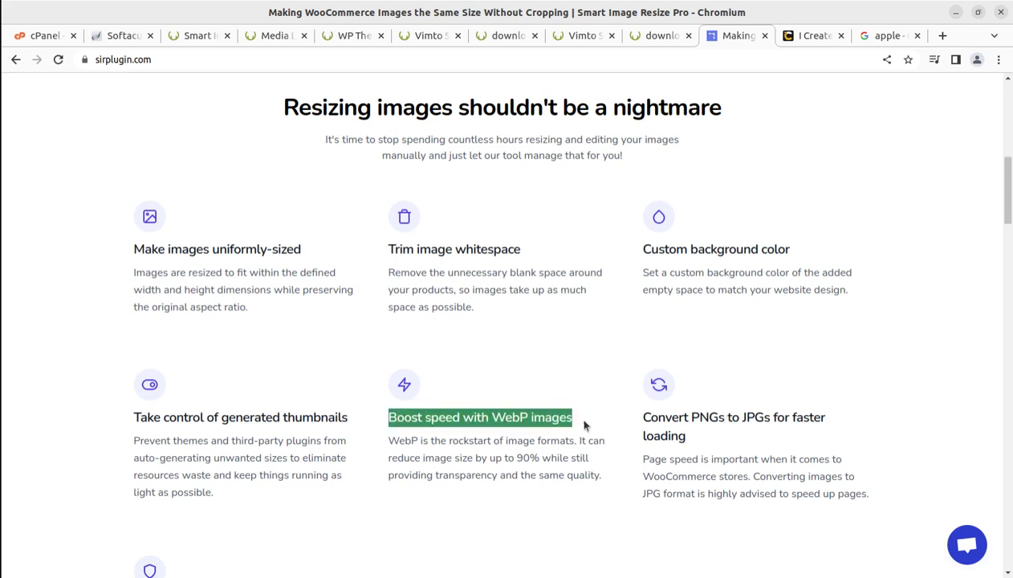
{"action": "left_click_drag", "start_coordinate": [149, 418], "coordinate": [347, 426]}
{"action": "scroll", "coordinate": [349, 431], "scroll_direction": "down", "scroll_amount": 1}
{"action": "scroll", "coordinate": [349, 431], "scroll_direction": "down", "scroll_amount": 3}
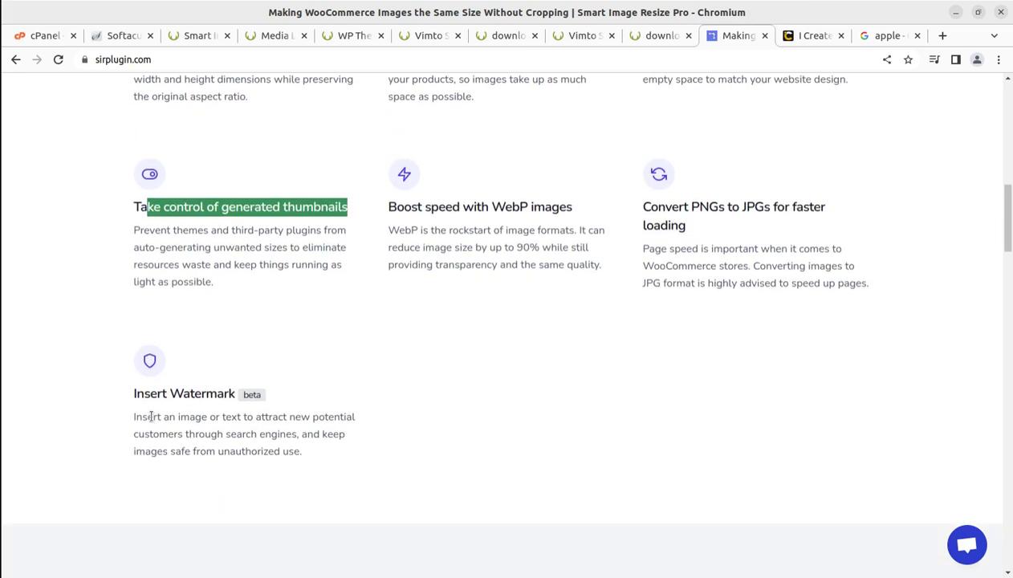
{"action": "scroll", "coordinate": [195, 439], "scroll_direction": "up", "scroll_amount": 4}
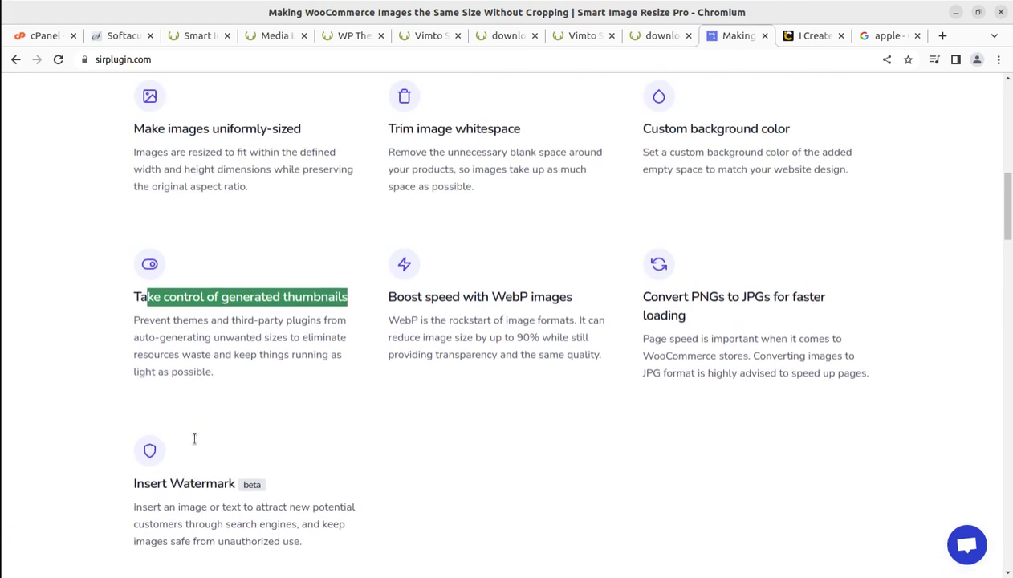
{"action": "scroll", "coordinate": [210, 264], "scroll_direction": "down", "scroll_amount": 1}
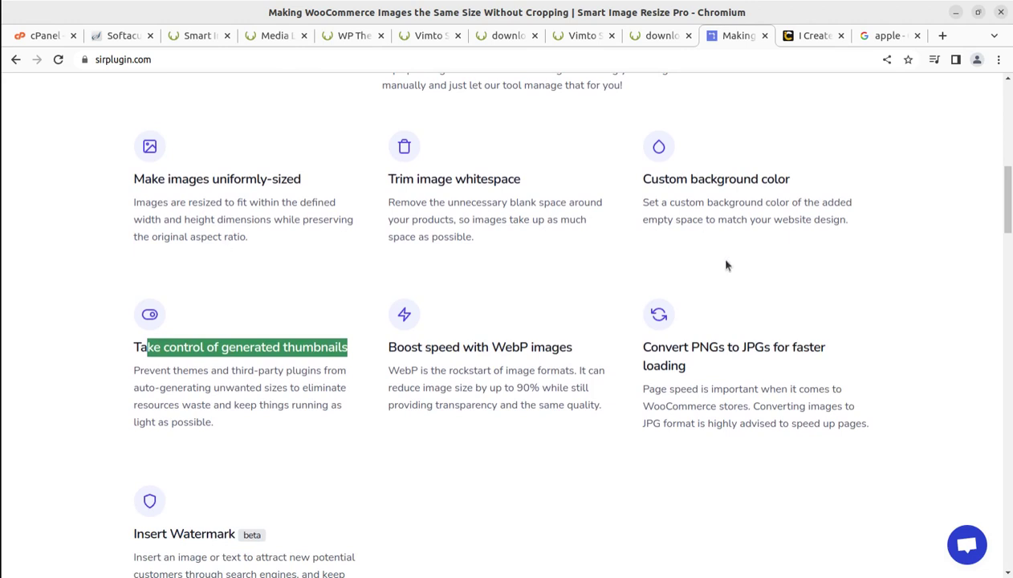
{"action": "scroll", "coordinate": [691, 277], "scroll_direction": "down", "scroll_amount": 2}
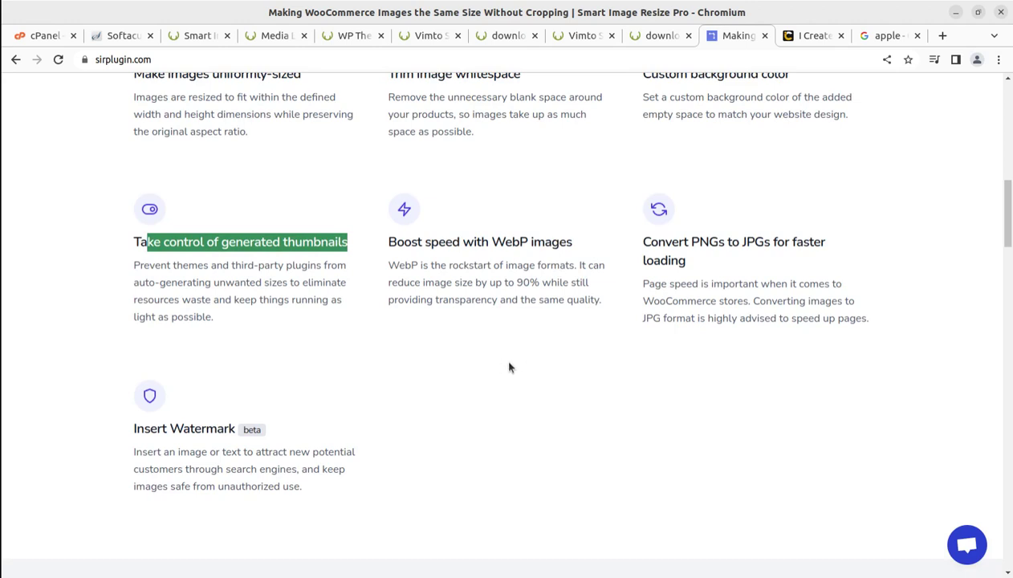
{"action": "scroll", "coordinate": [558, 480], "scroll_direction": "up", "scroll_amount": 3}
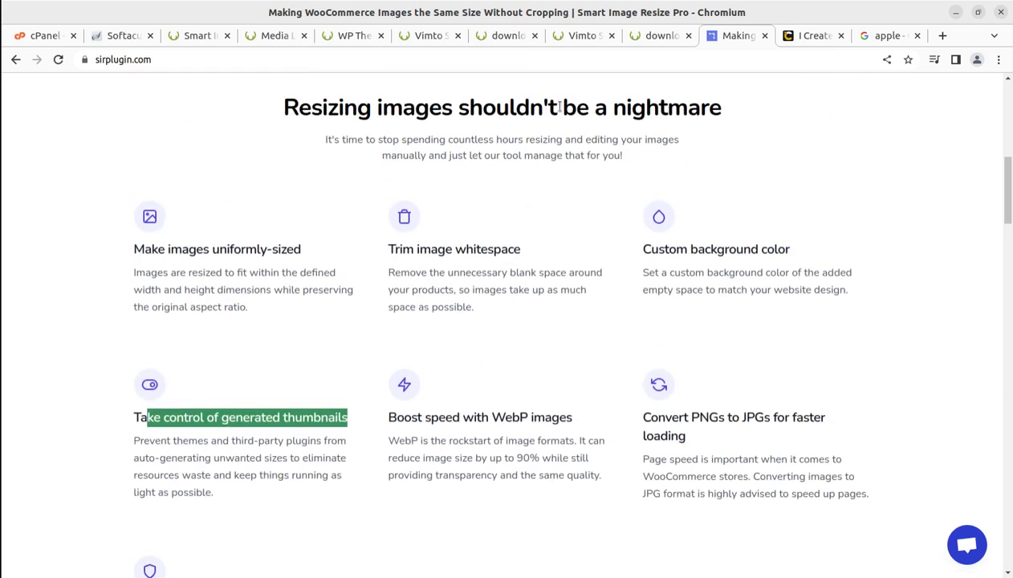
- Close the attachment details in the Media Library and dismiss the Love using Elementor notice
{"action": "left_click", "coordinate": [274, 41]}
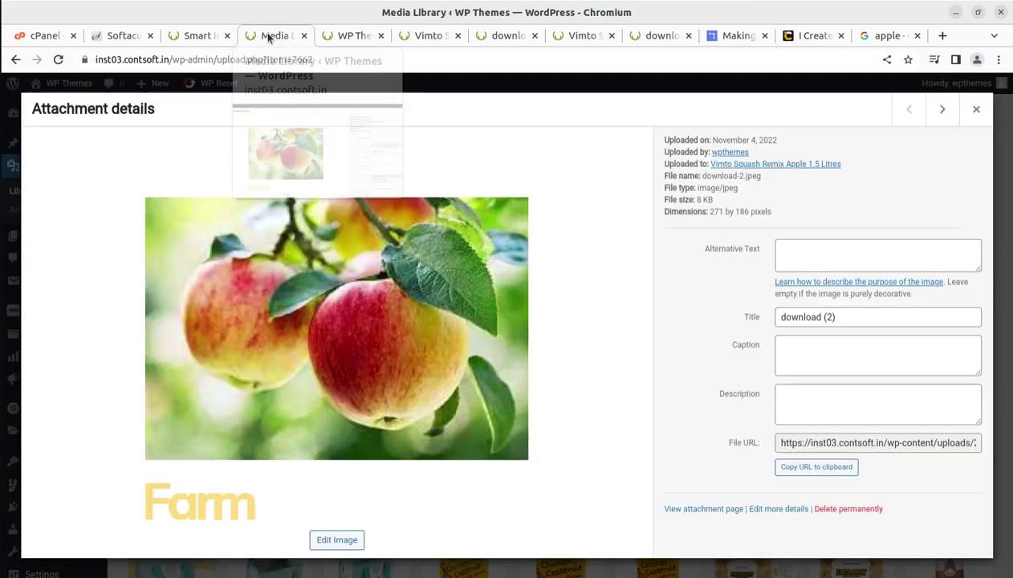
{"action": "left_click", "coordinate": [977, 108]}
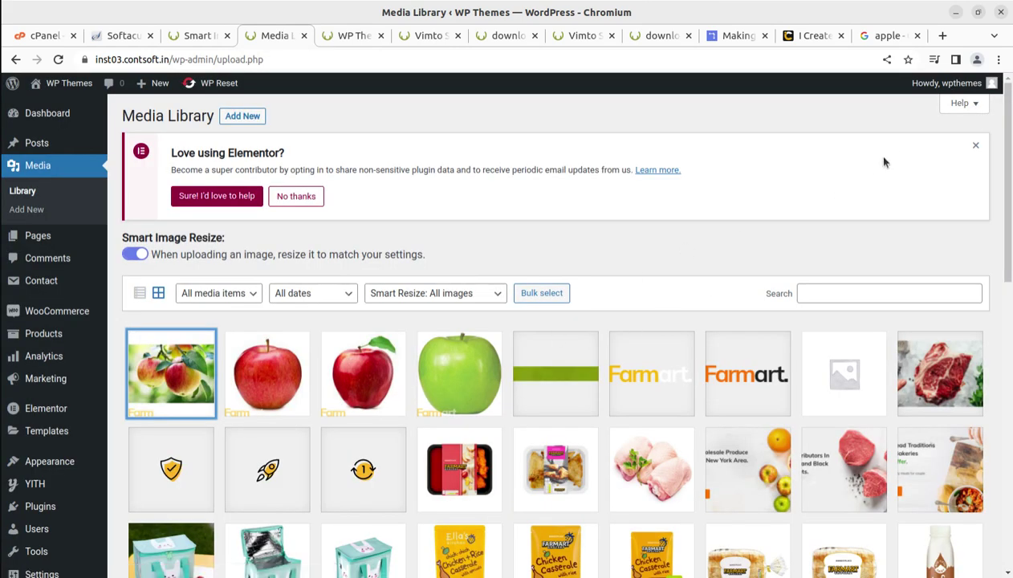
{"action": "left_click", "coordinate": [974, 146]}
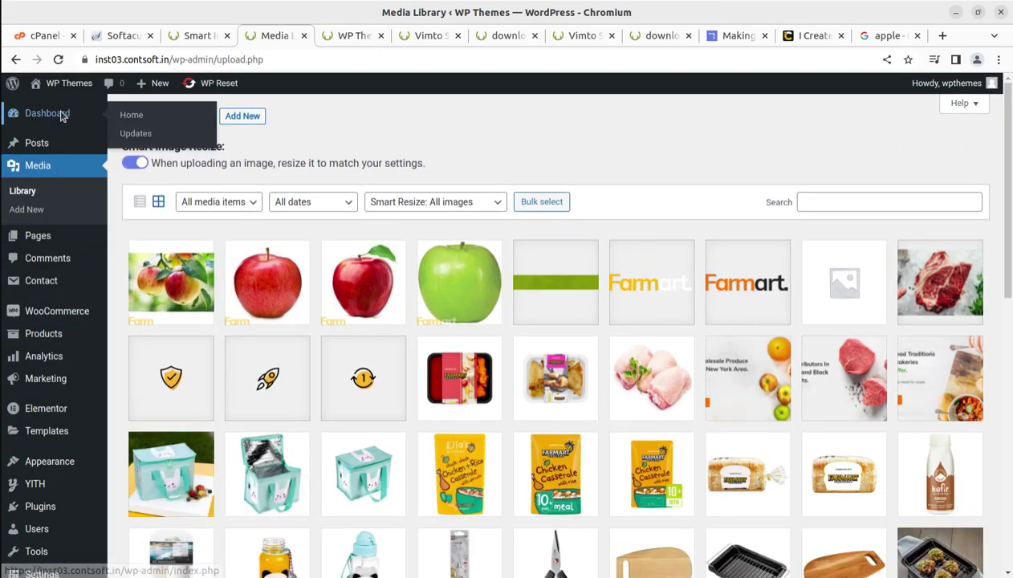
- Go to the WordPress Dashboard and visit the WP Themes site from there
{"action": "left_click", "coordinate": [62, 115]}
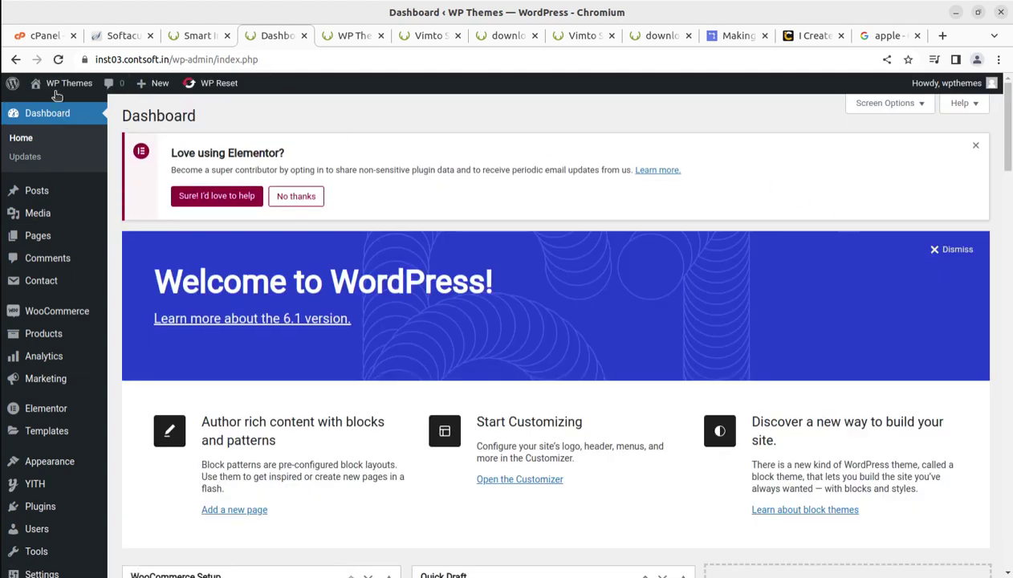
{"action": "mouse_move", "coordinate": [56, 85]}
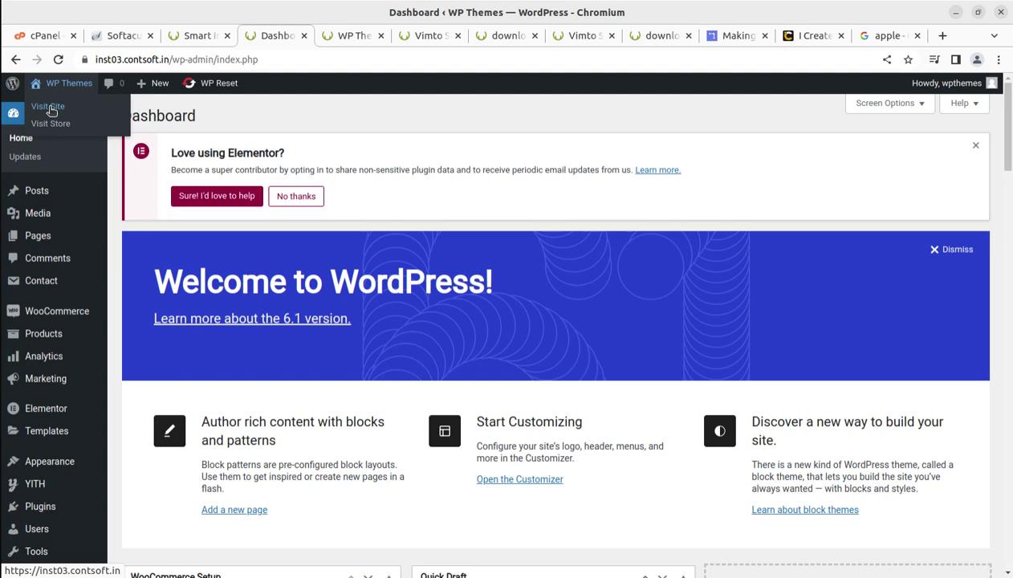
{"action": "left_click", "coordinate": [50, 109]}
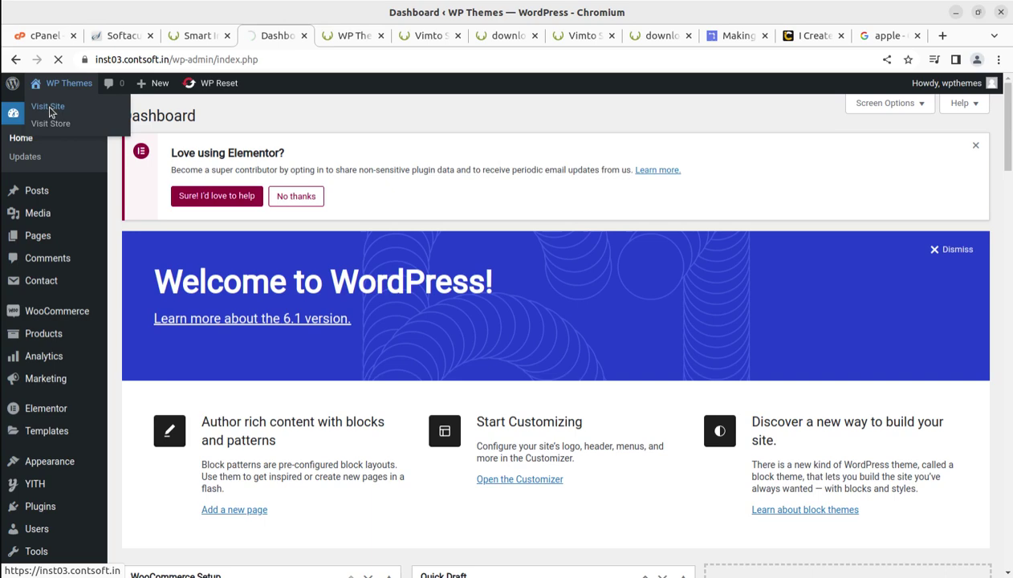